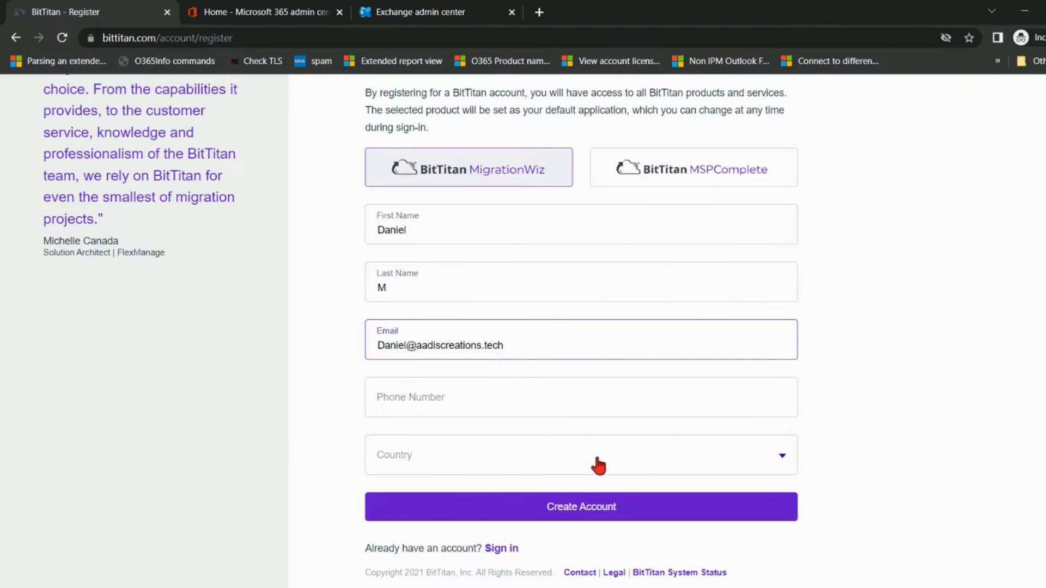
# Set the country to India in the registration form and create the account
pyautogui.click(598, 464)
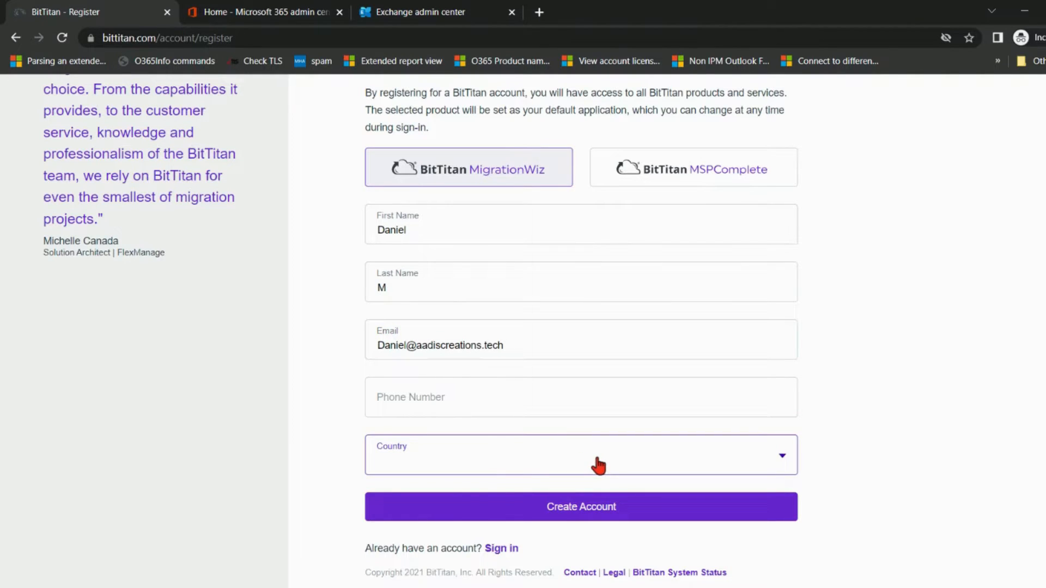
pyautogui.write('India')
pyautogui.click(906, 394)
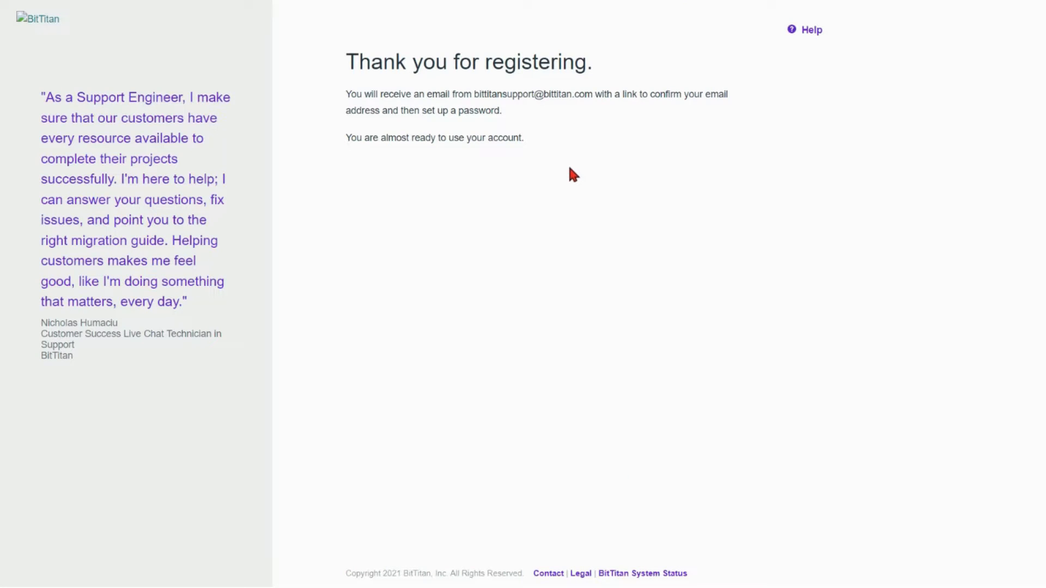
pyautogui.moveTo(528, 137); pyautogui.dragTo(345, 95)
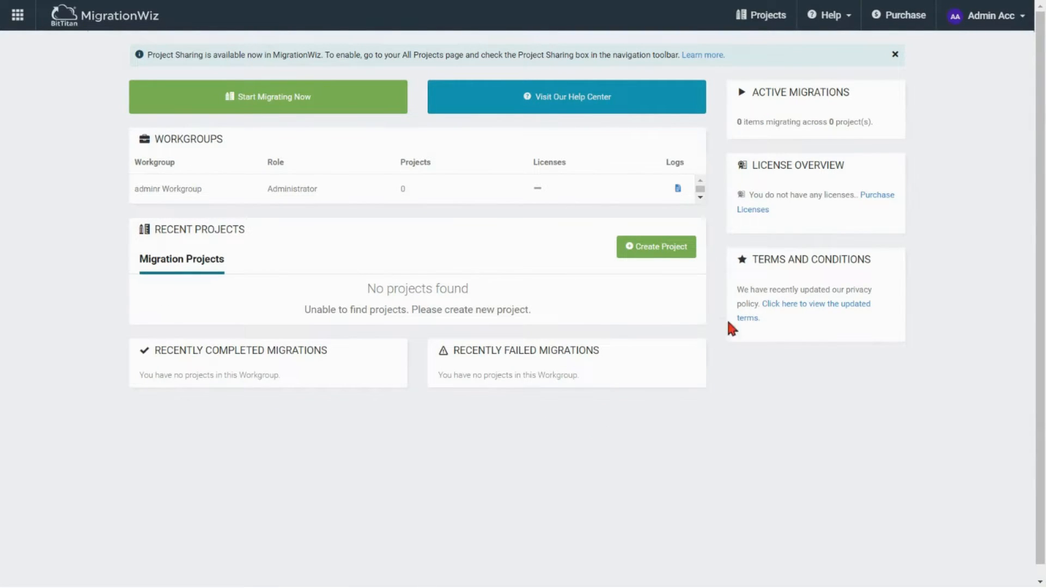
# Create a mailbox migration project and name it "Tenant to Tenant migration"
pyautogui.click(660, 249)
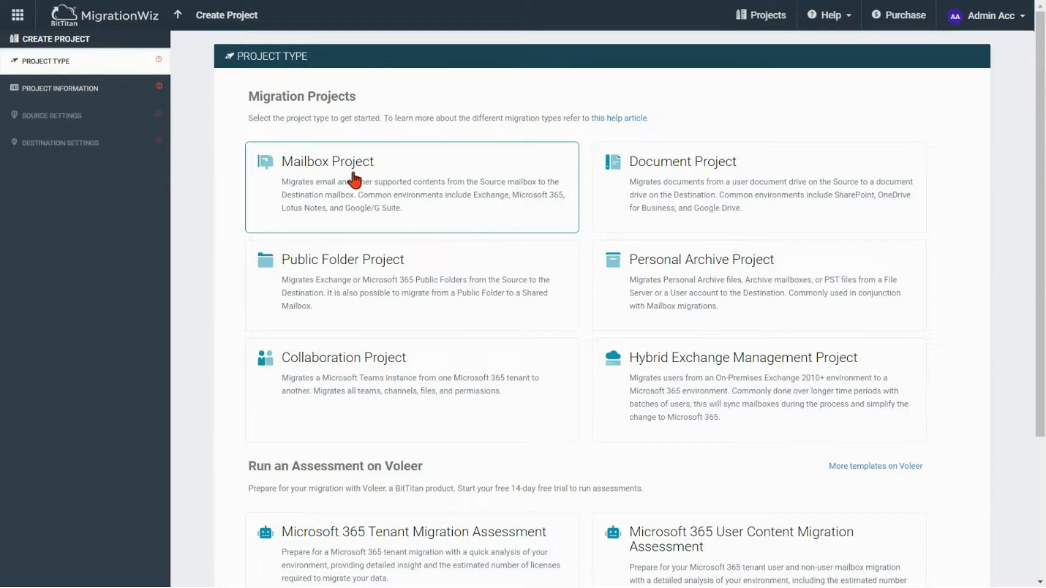
pyautogui.click(402, 192)
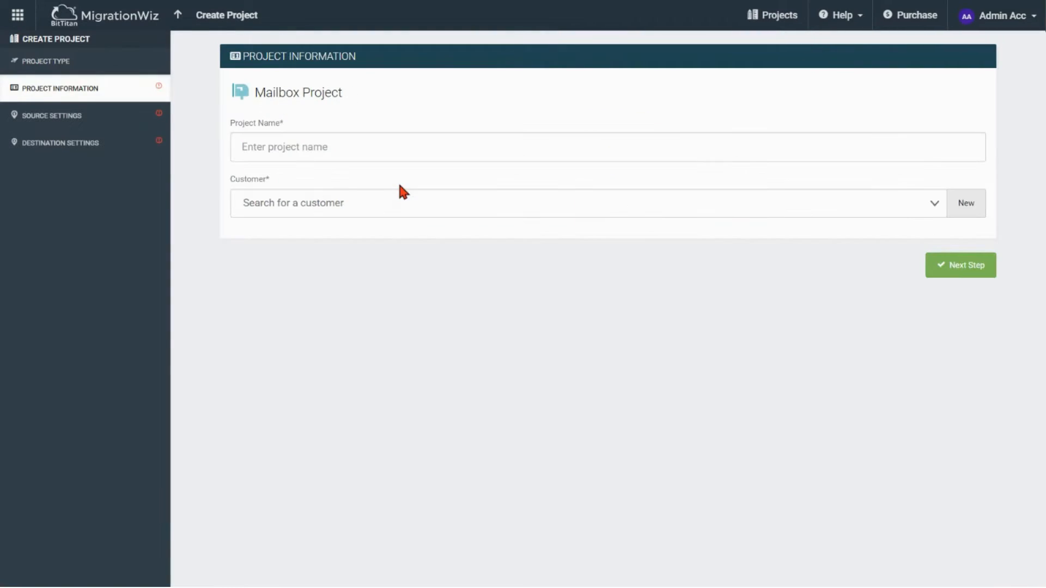
pyautogui.click(387, 147)
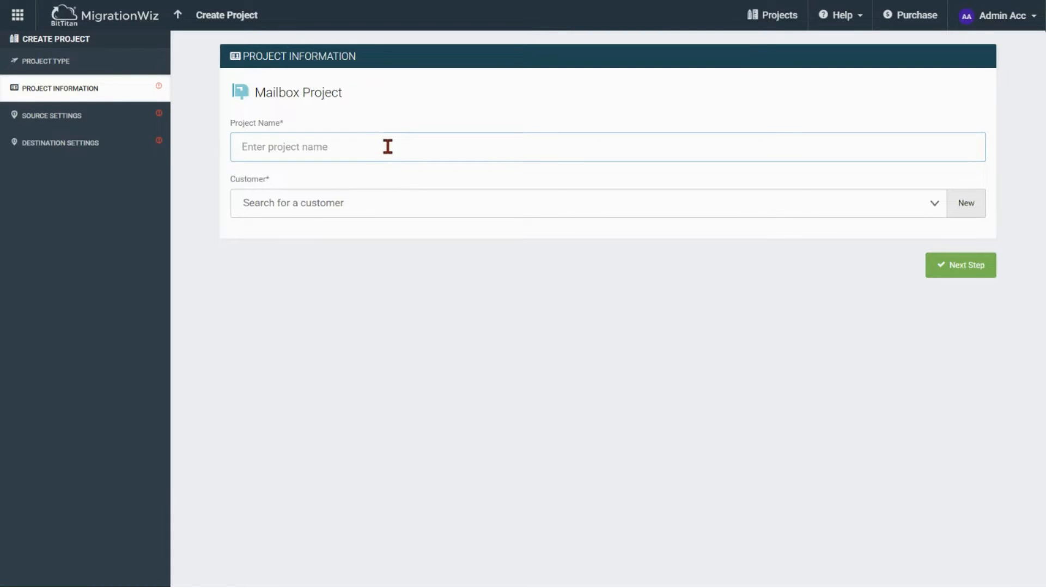
pyautogui.click(265, 287)
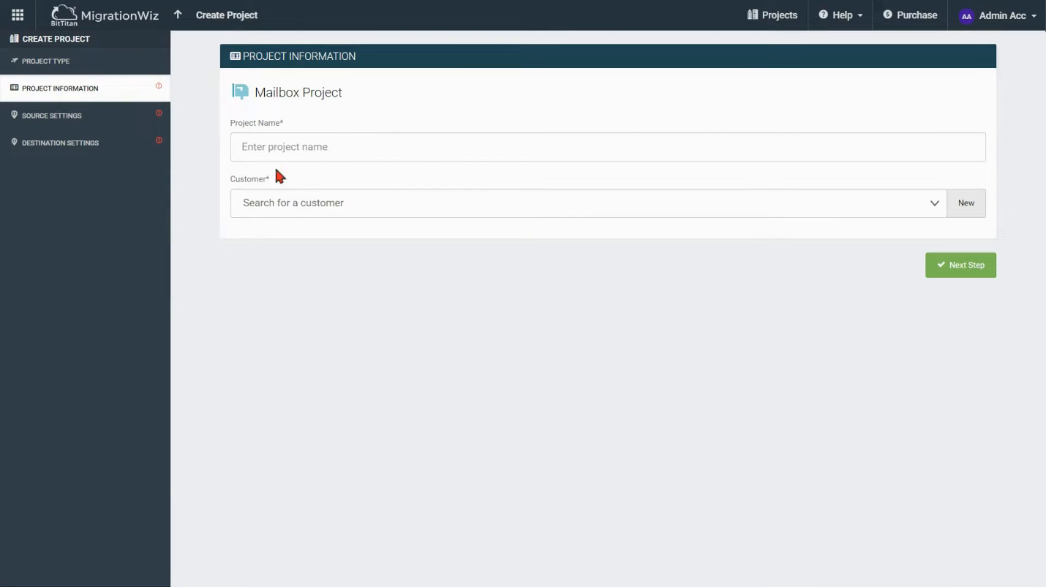
pyautogui.click(334, 146)
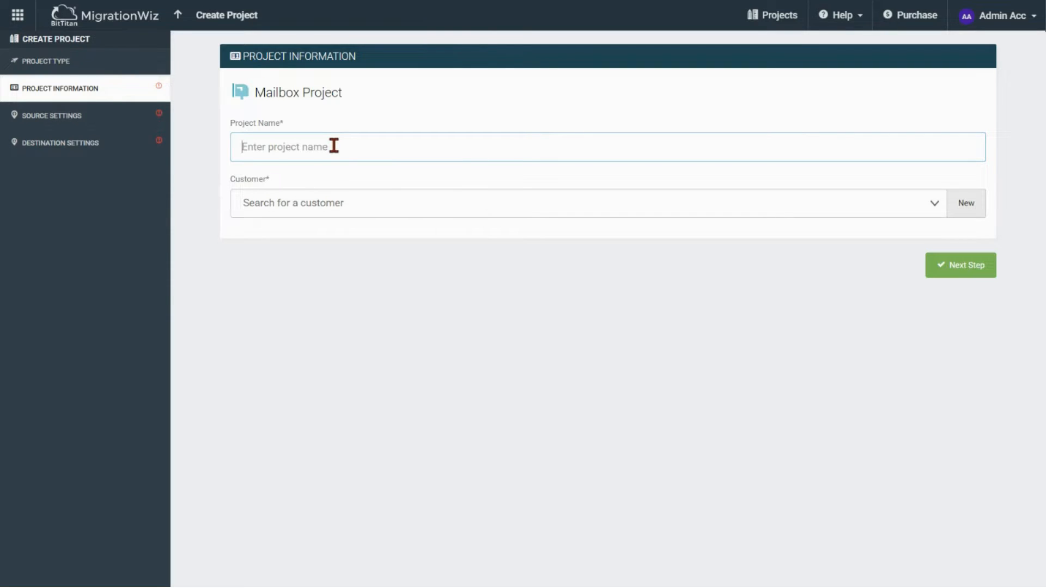
pyautogui.write('Tenant to Tenant migration')
pyautogui.click(812, 327)
# Start a new customer for the project with primary email domain ascreations.link and company name AS Creations
pyautogui.click(937, 204)
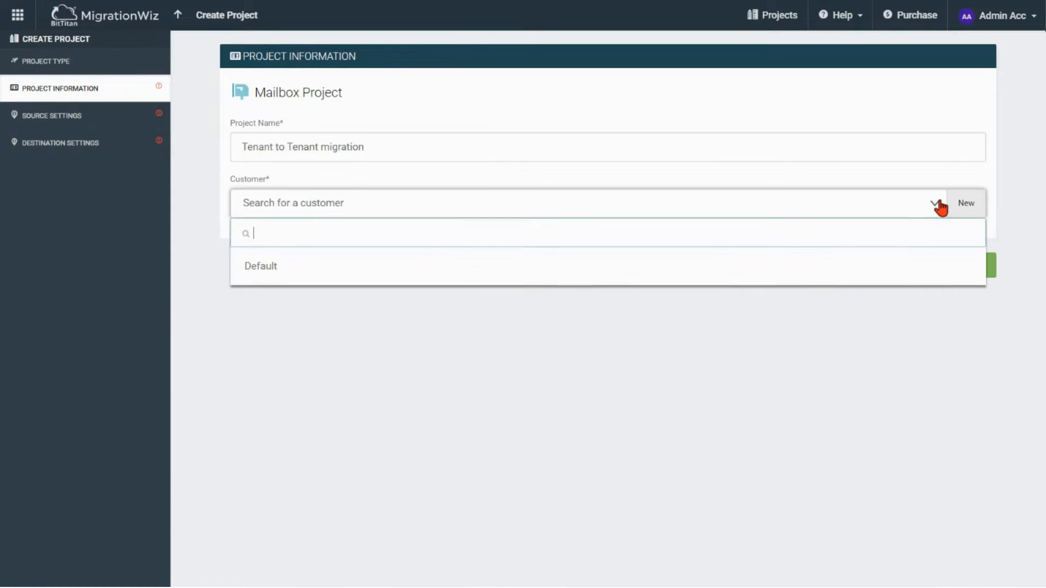
pyautogui.click(964, 204)
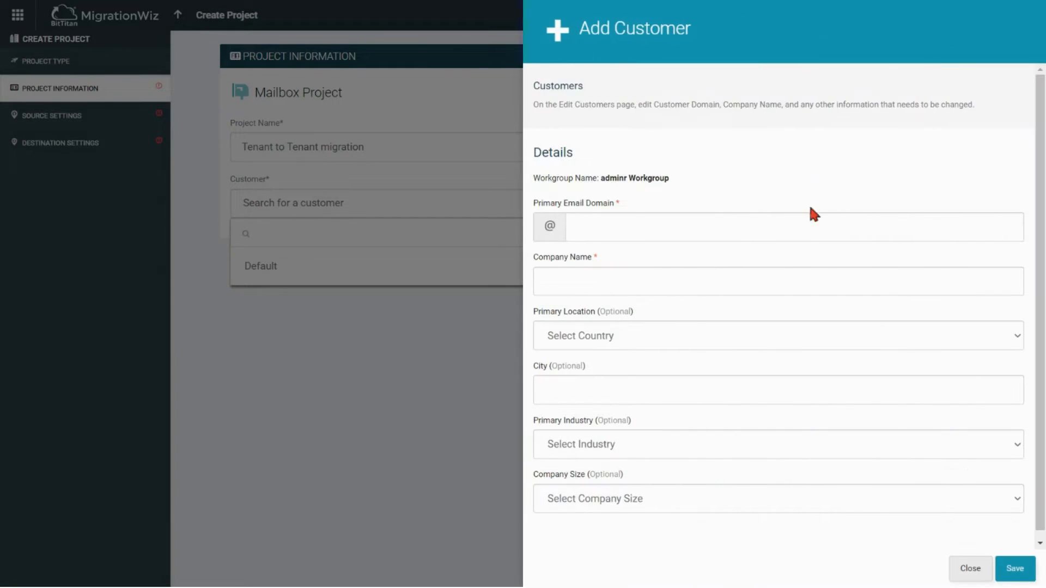
pyautogui.click(631, 229)
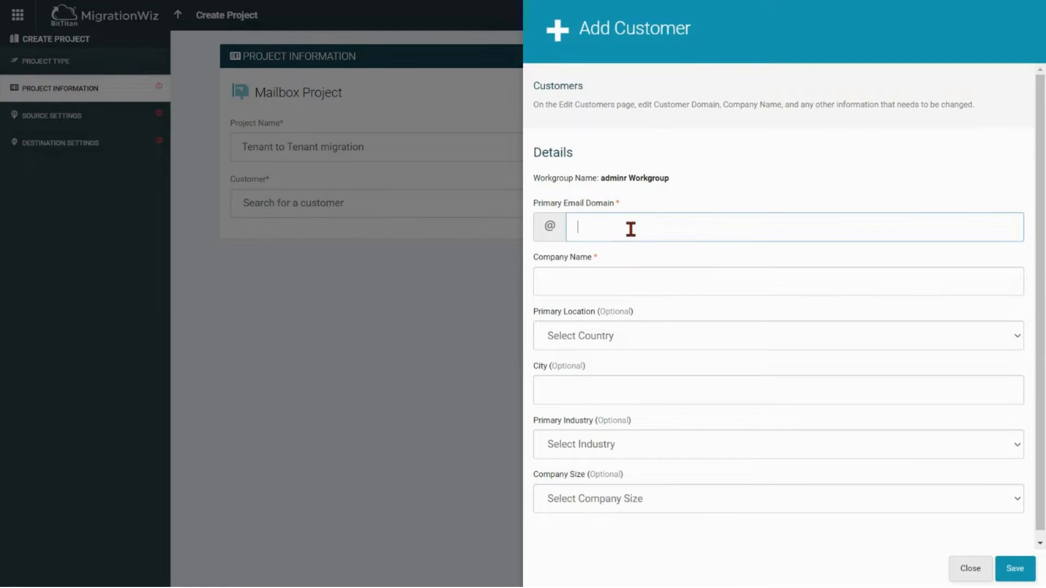
pyautogui.click(394, 118)
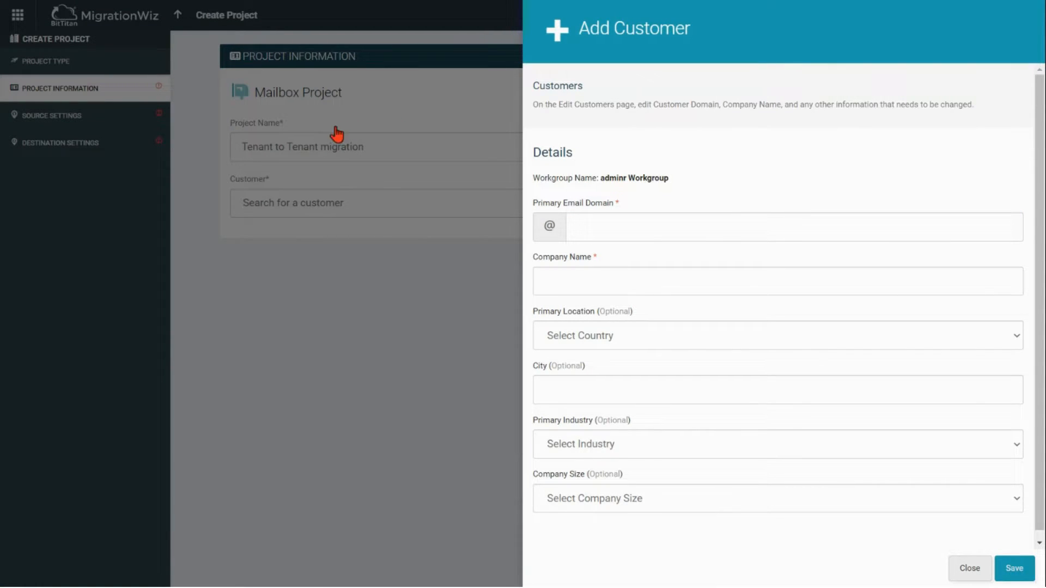
pyautogui.click(578, 232)
pyautogui.write('ascreations.link')
pyautogui.click(606, 282)
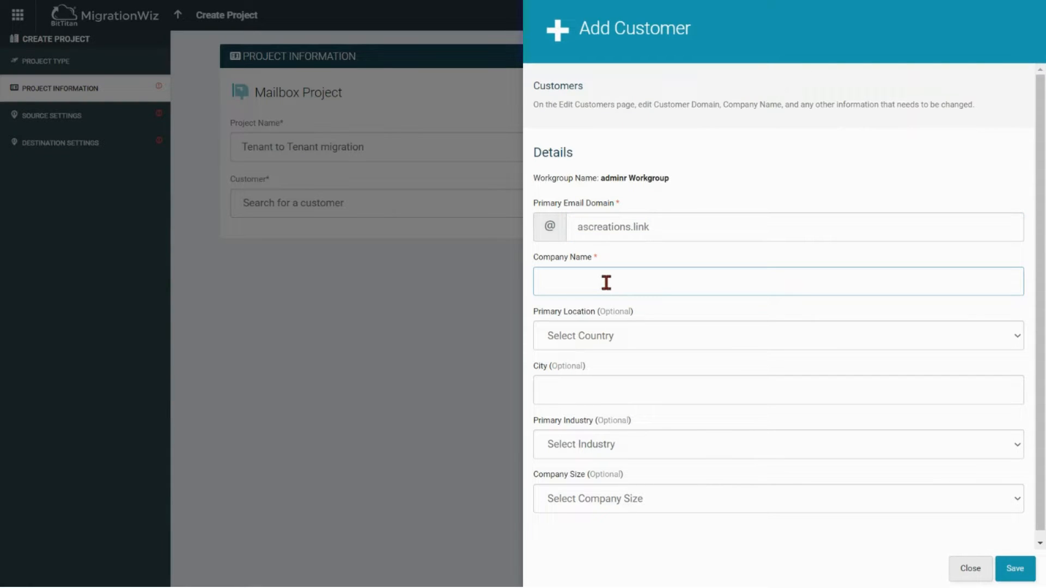
pyautogui.write('AS Creations')
# Set the new customer's primary location to India and save the customer
pyautogui.click(620, 335)
pyautogui.press('i')
pyautogui.press('n')
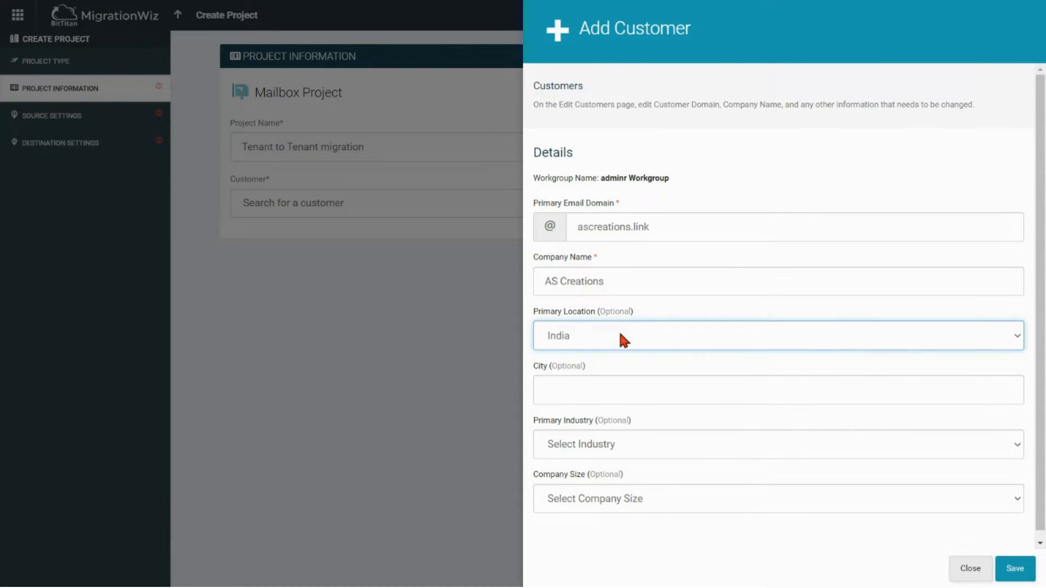
pyautogui.scroll(-1, 605, 404)
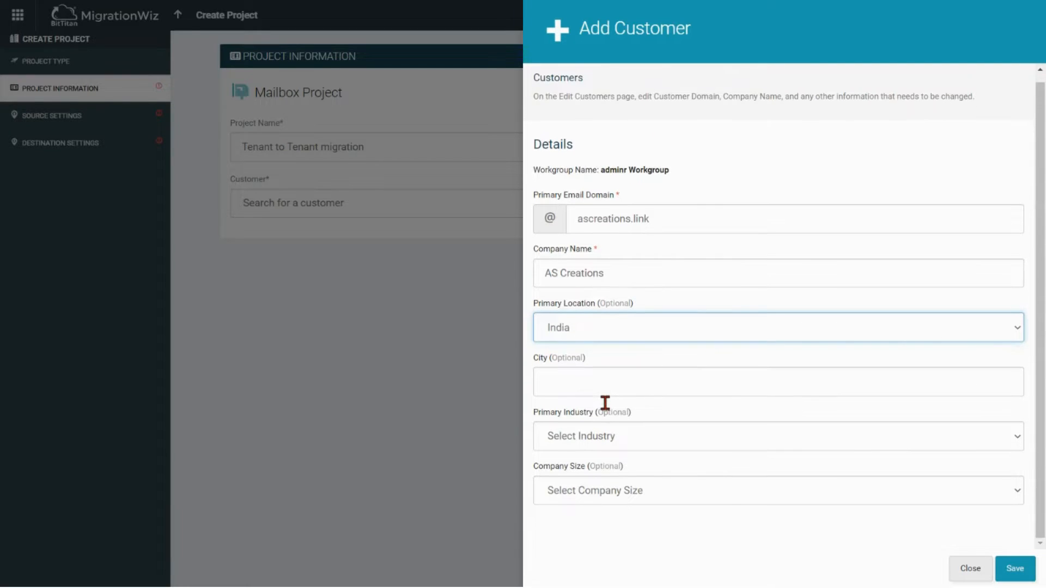
pyautogui.click(1015, 569)
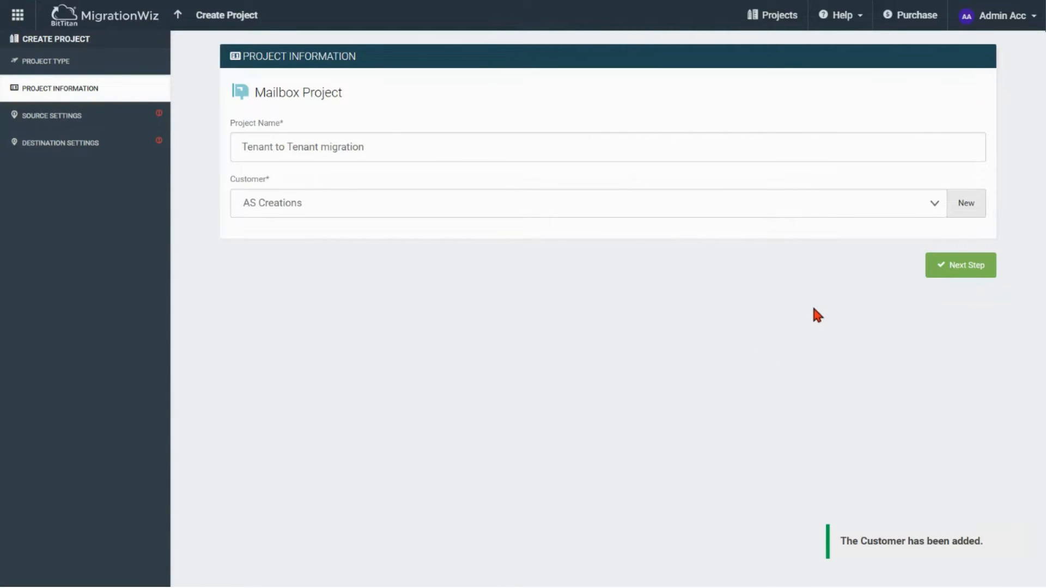
# Proceed to the source settings and start a new endpoint named ASCreation_Endpoint with endpoint type Microsoft 365
pyautogui.click(954, 275)
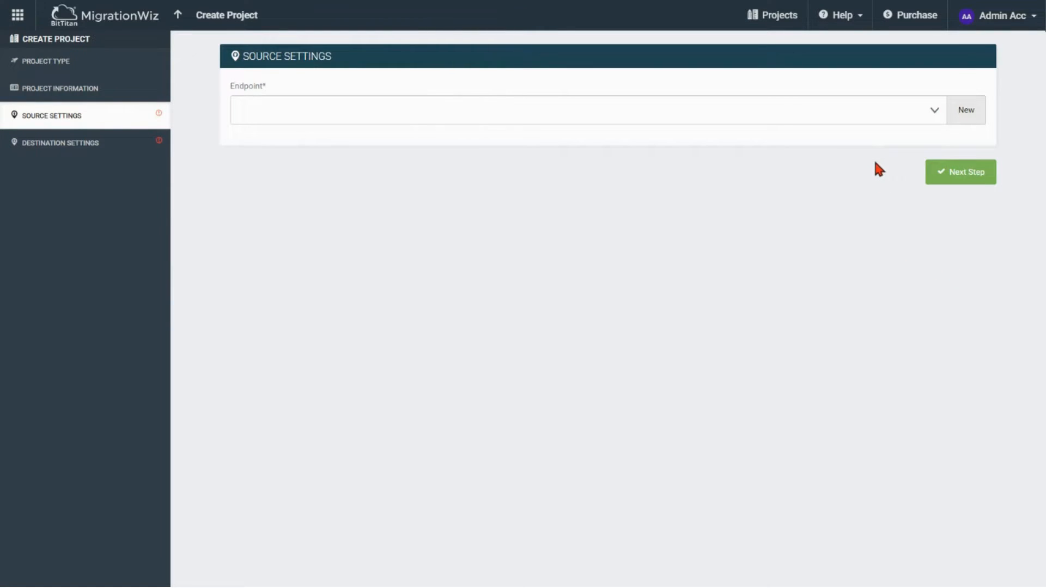
pyautogui.click(968, 114)
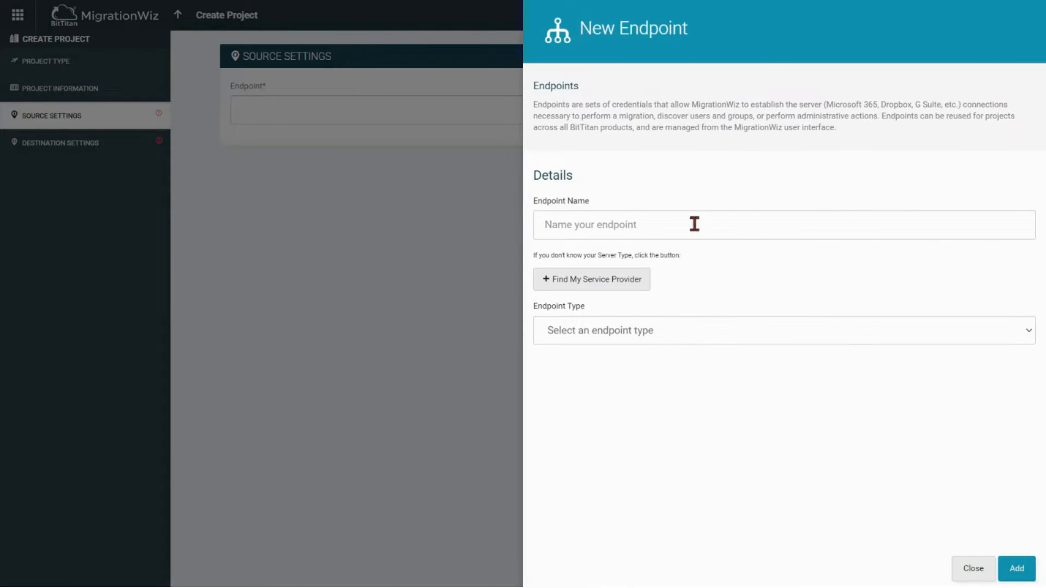
pyautogui.click(677, 228)
pyautogui.write('A')
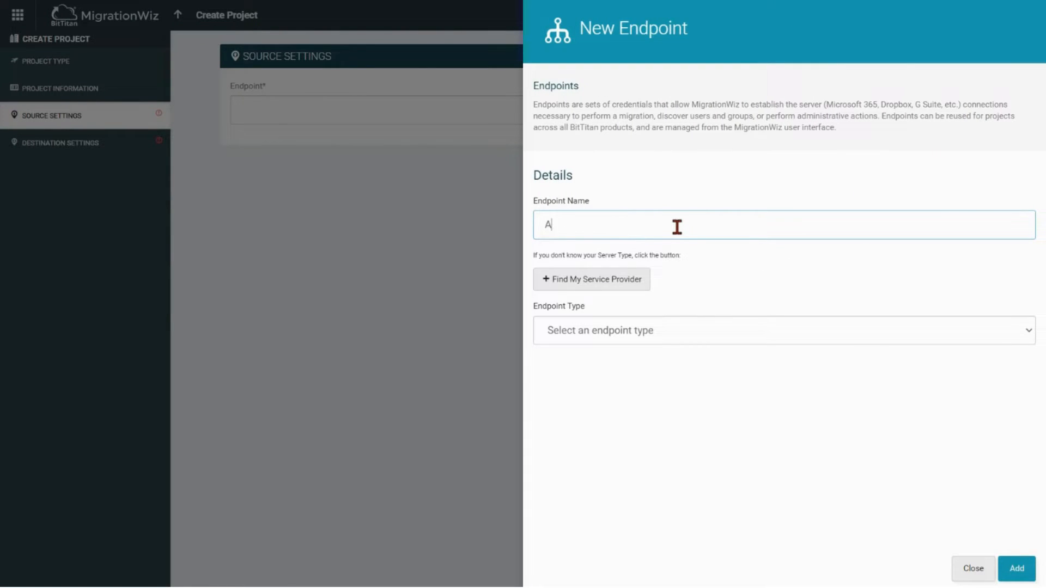
pyautogui.write('SCreation_Endpoint')
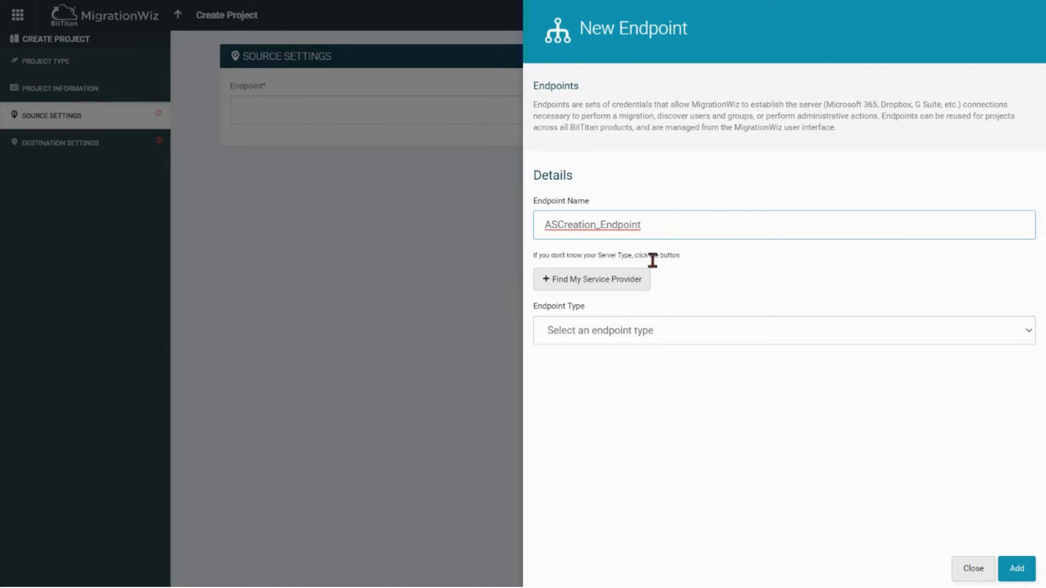
pyautogui.click(610, 331)
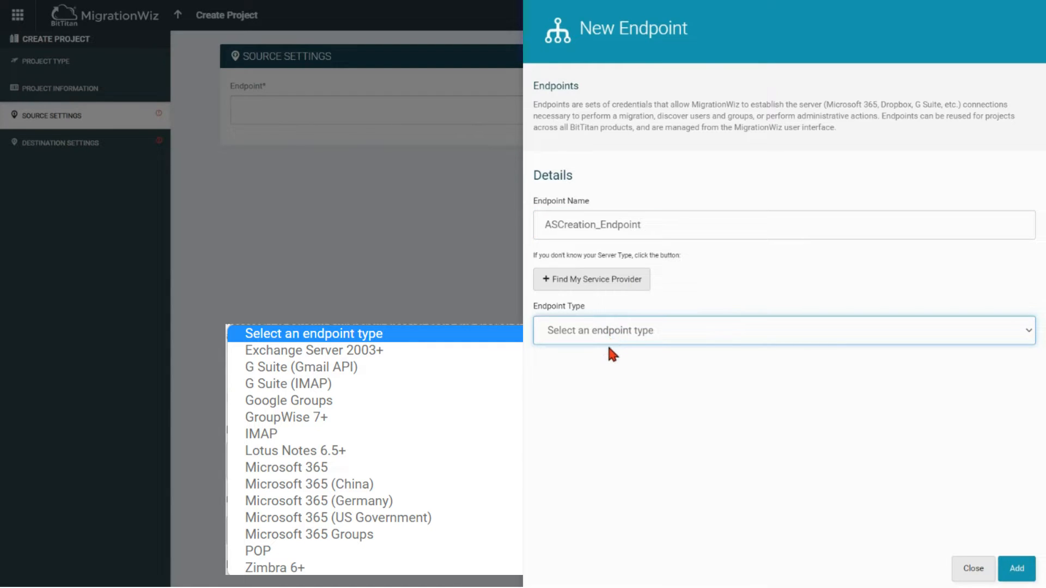
pyautogui.click(599, 452)
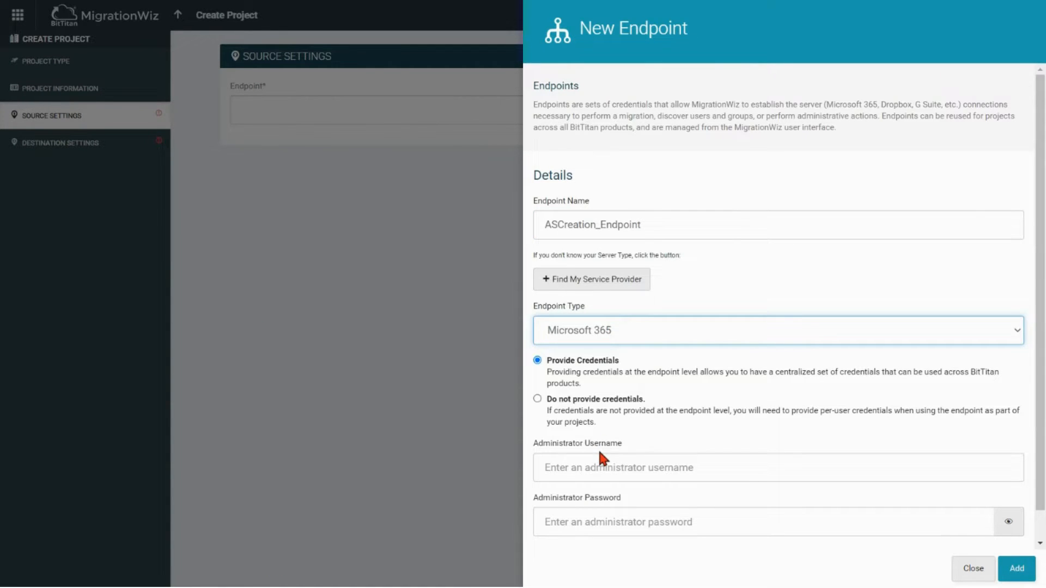
pyautogui.scroll(-1, 621, 414)
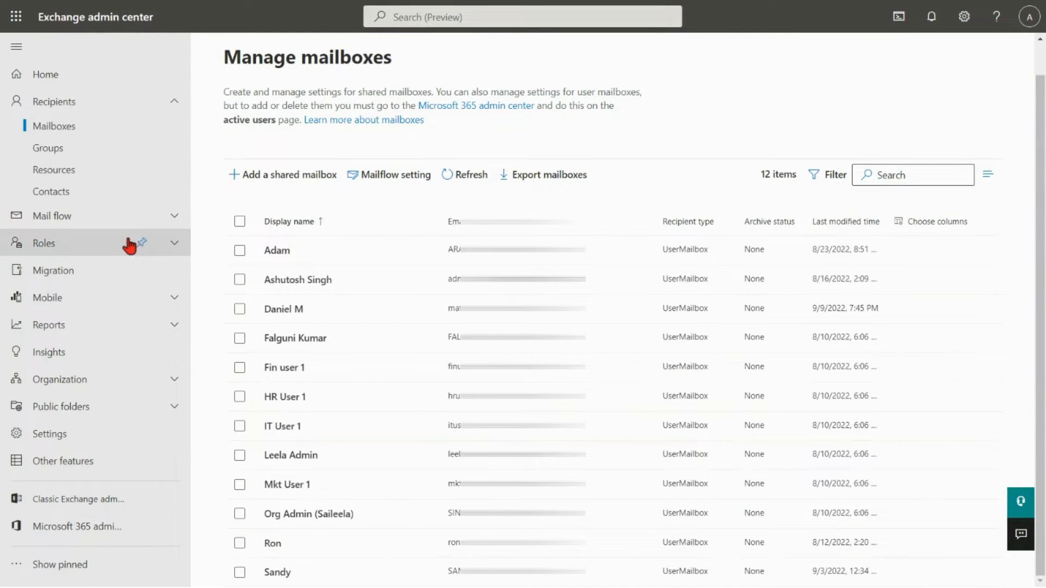
# In the Exchange admin center, start a new admin role group named "Impersonation Permissions" with the default write scope
pyautogui.click(88, 243)
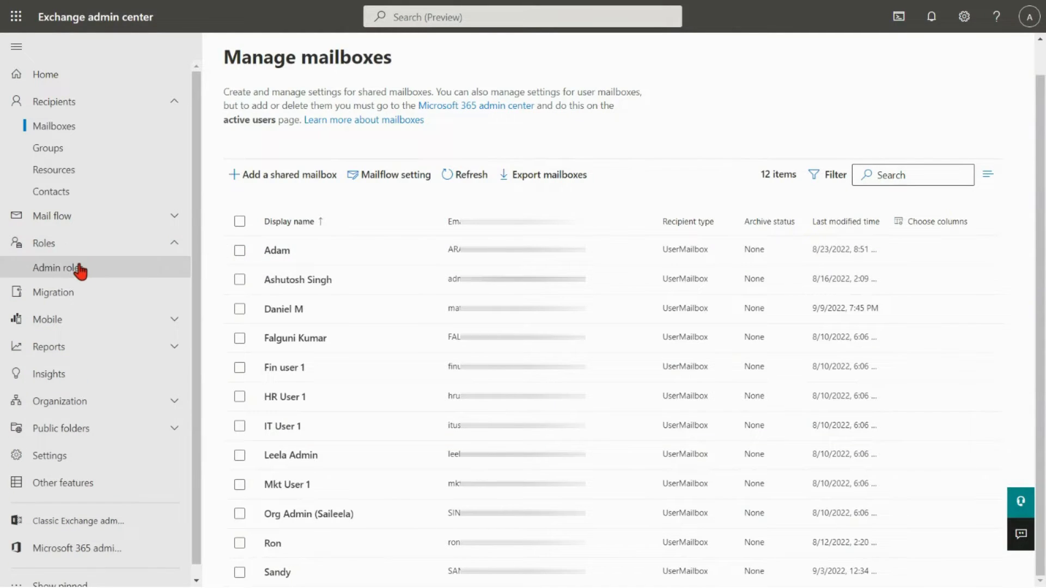
pyautogui.click(80, 269)
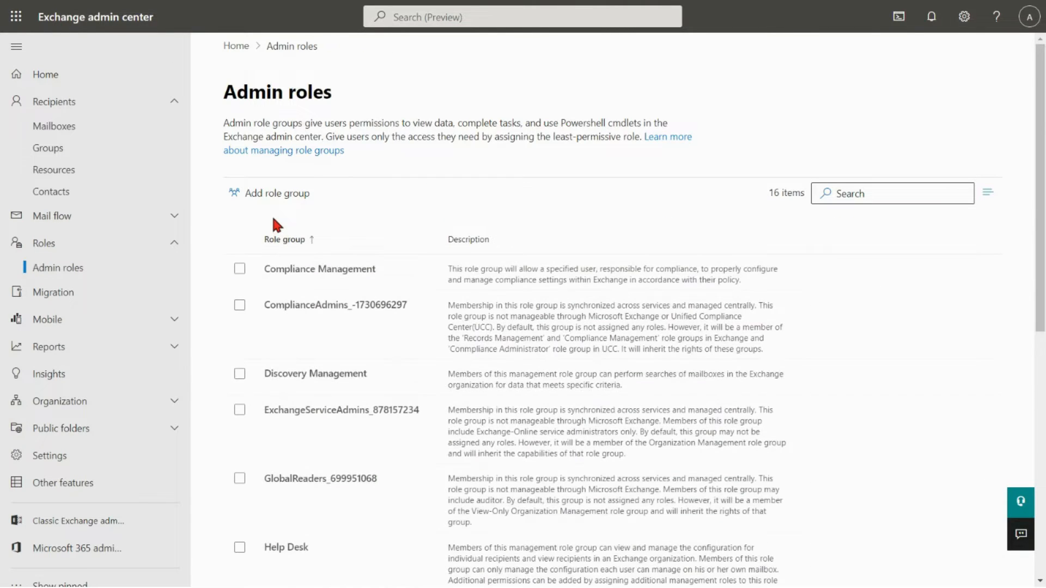
pyautogui.click(279, 197)
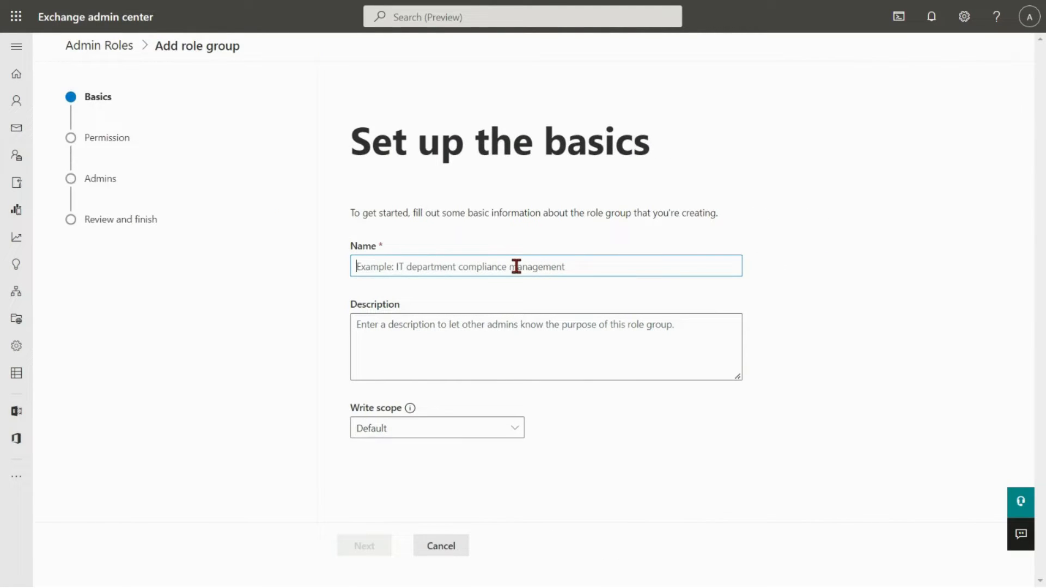
pyautogui.write('Impersona')
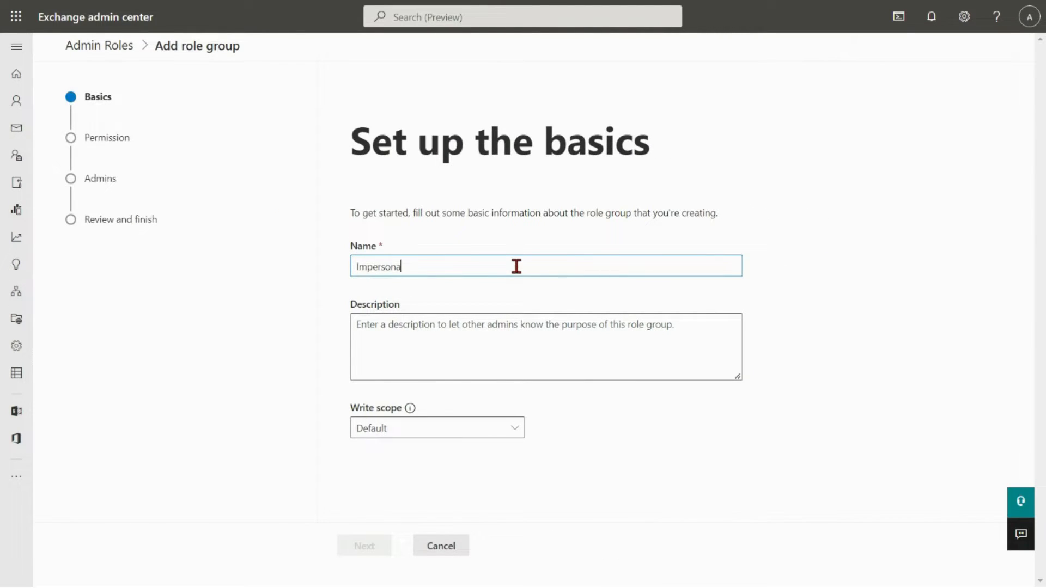
pyautogui.write('tion Permissions')
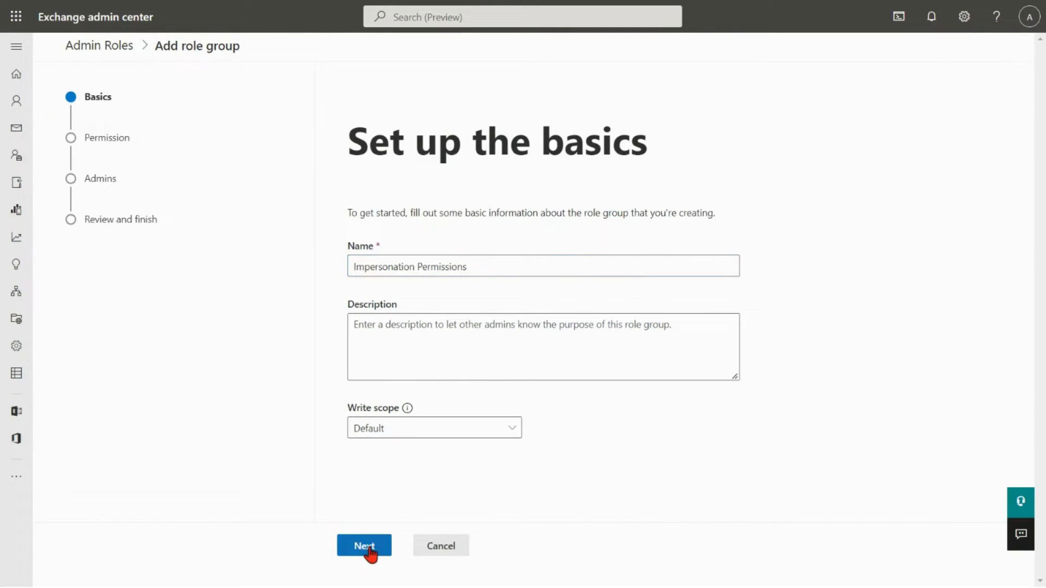
pyautogui.click(365, 546)
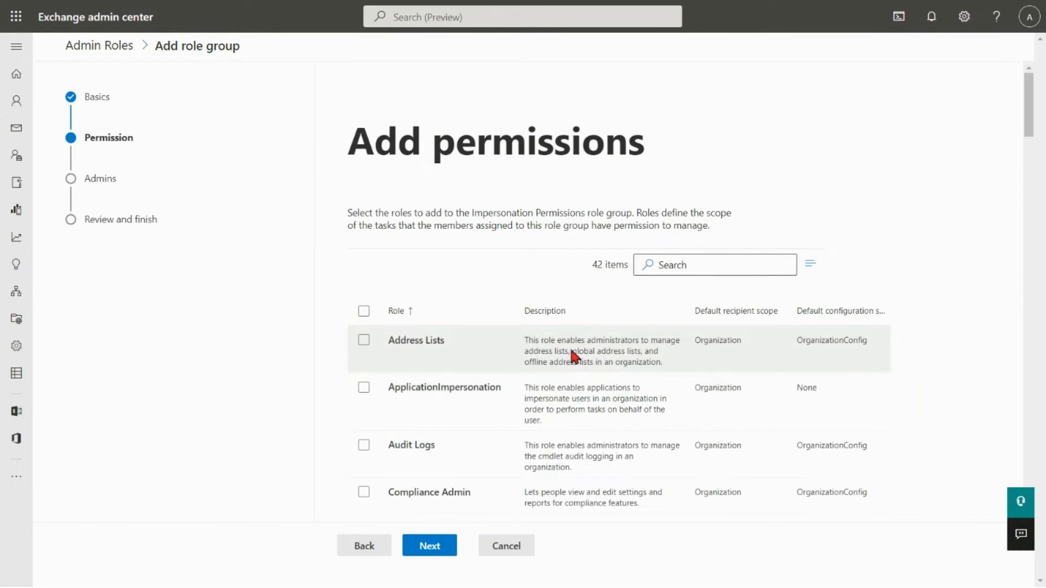
# Give the role group the ApplicationImpersonation role and assign the migration admin user as its member
pyautogui.click(364, 388)
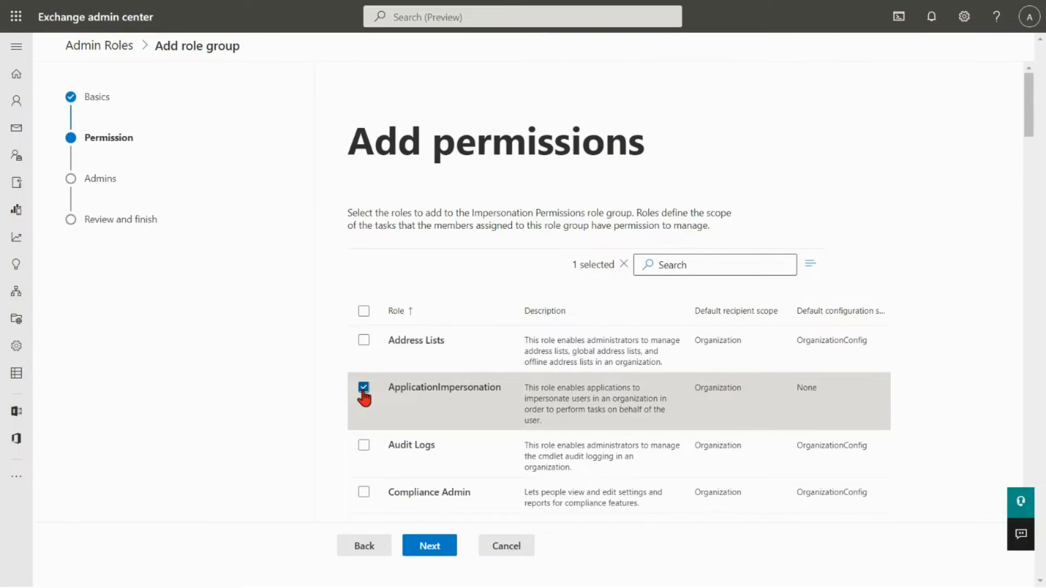
pyautogui.click(425, 551)
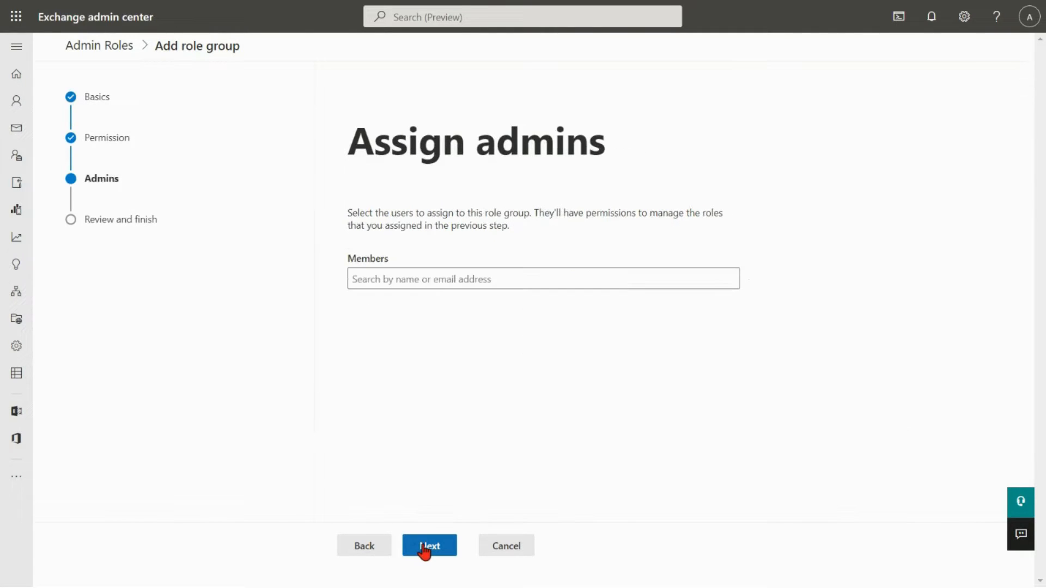
pyautogui.click(483, 279)
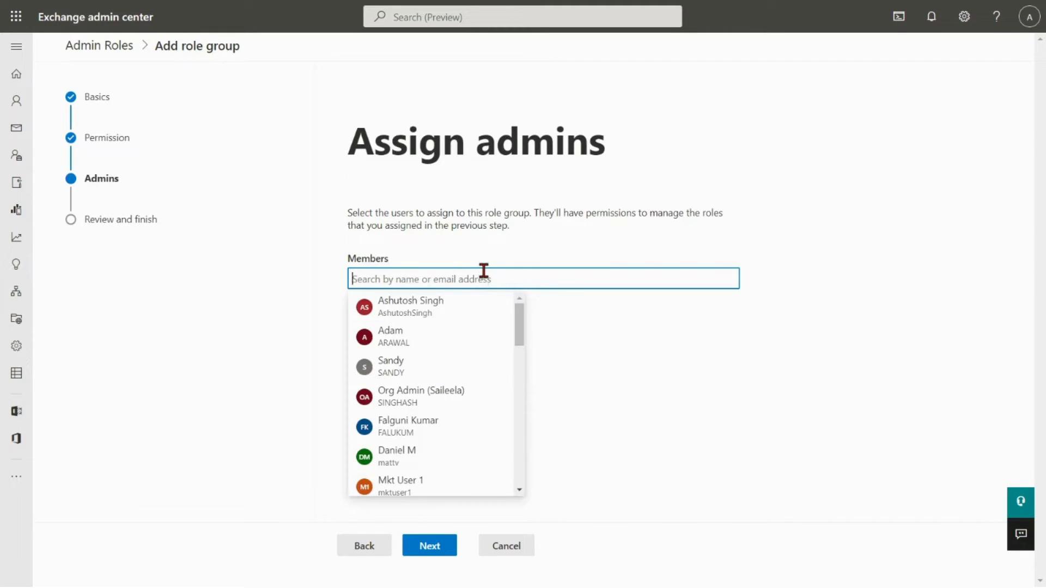
pyautogui.write('dan')
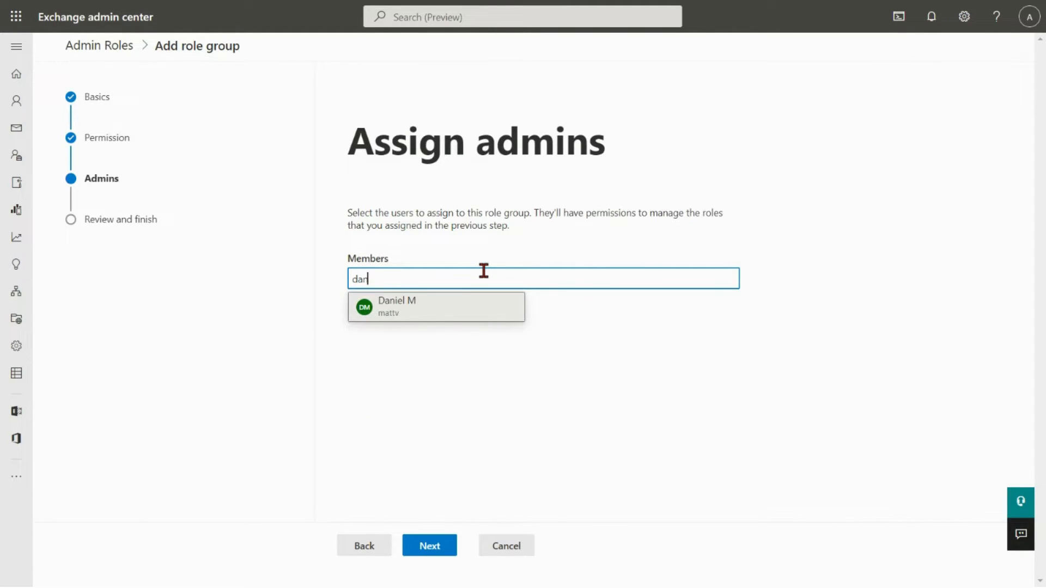
pyautogui.click(441, 309)
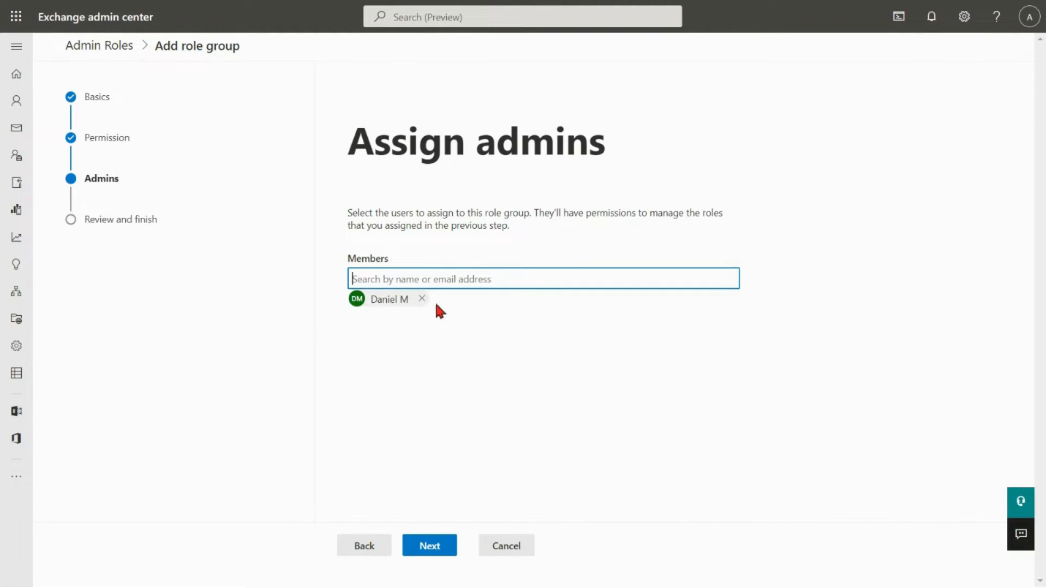
pyautogui.click(425, 550)
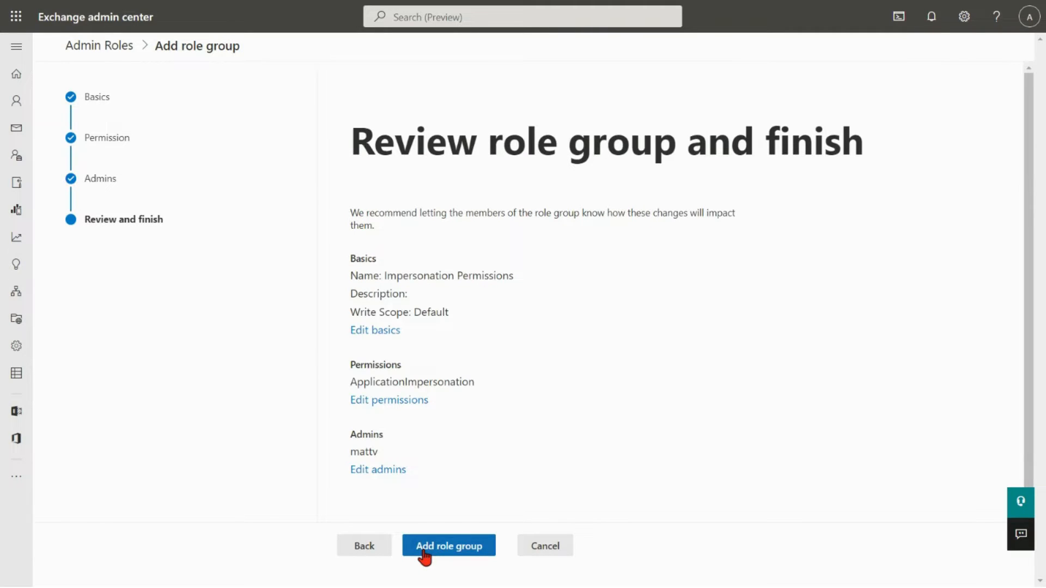
# Add the reviewed Impersonation Permissions role group and finish the role group setup
pyautogui.click(425, 549)
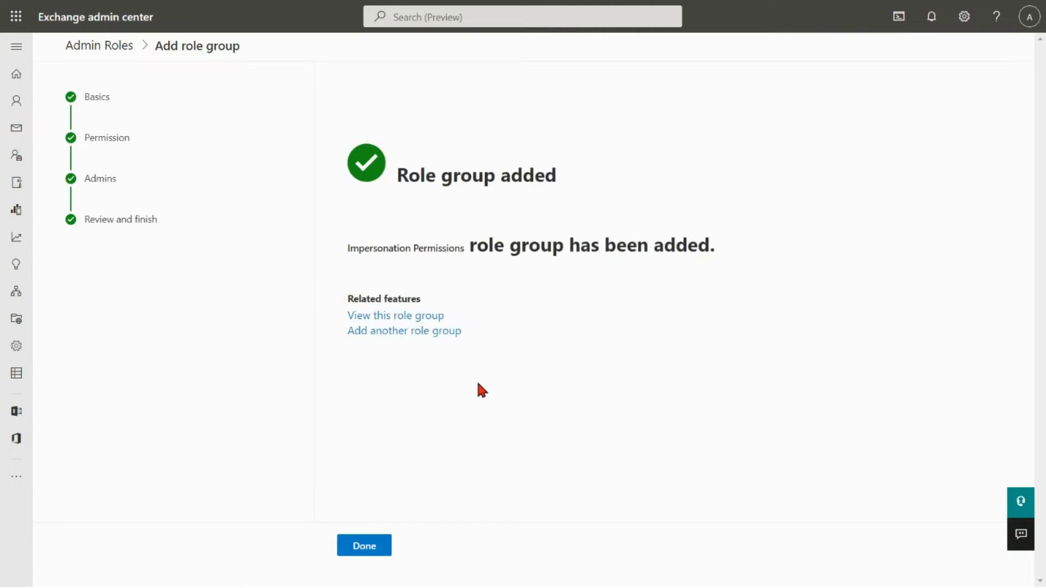
pyautogui.click(378, 547)
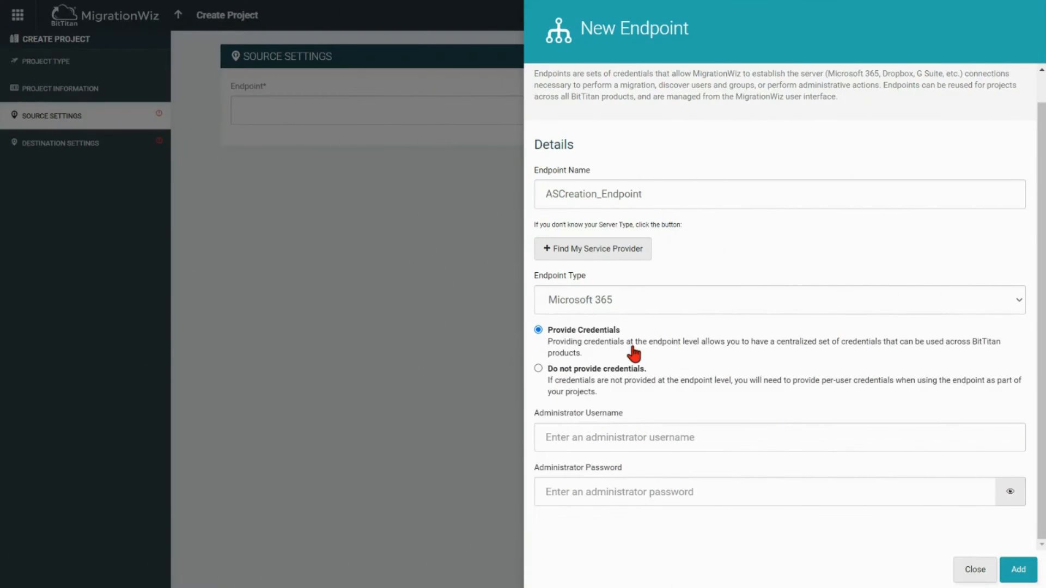
# In MigrationWiz, enter the source administrator's username and password for ASCreation_Endpoint and add the endpoint
pyautogui.click(642, 436)
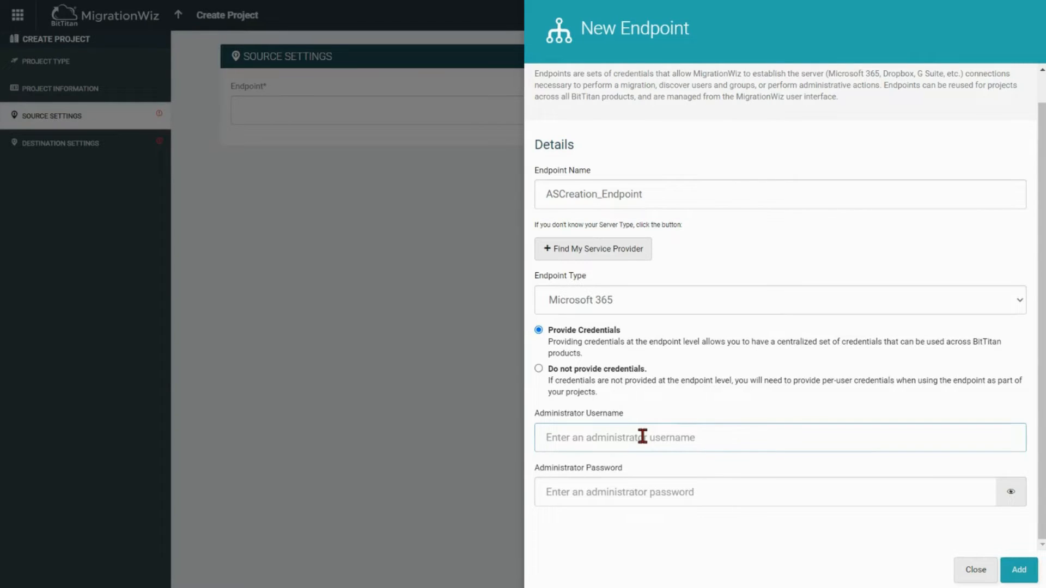
pyautogui.hotkey('ctrl', 'v')
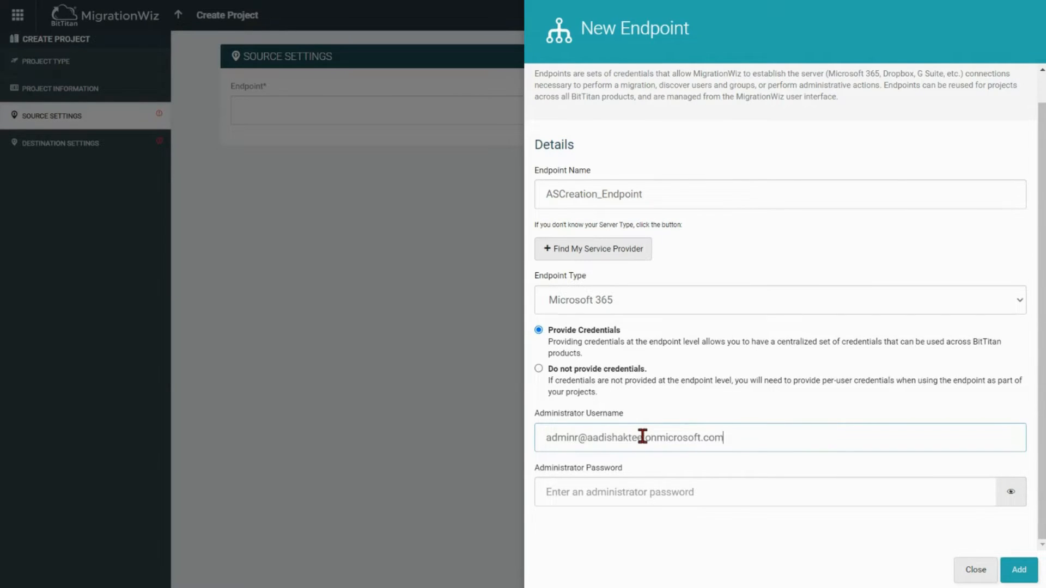
pyautogui.click(630, 492)
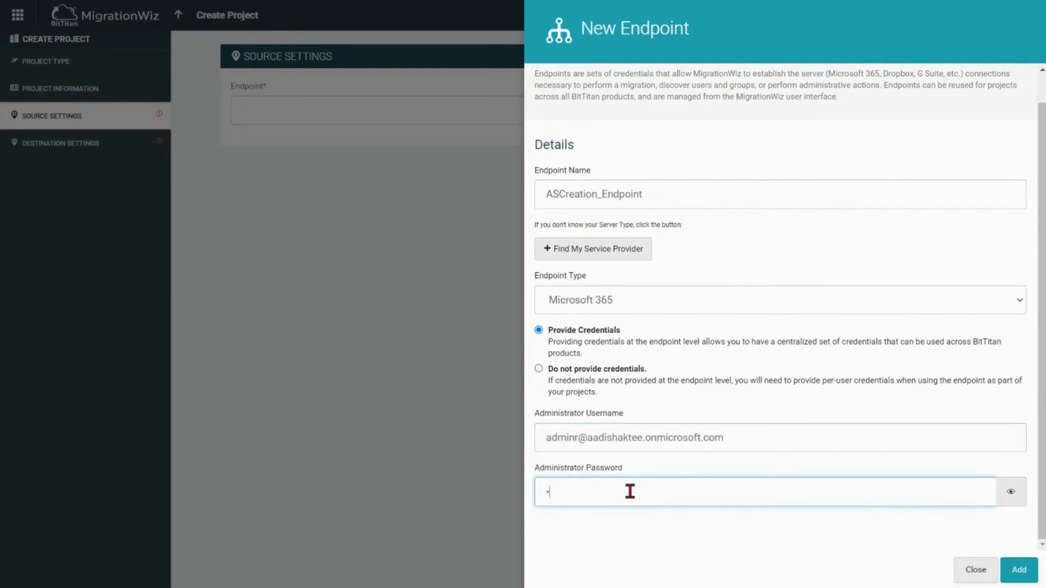
pyautogui.write('**********')
pyautogui.click(1014, 570)
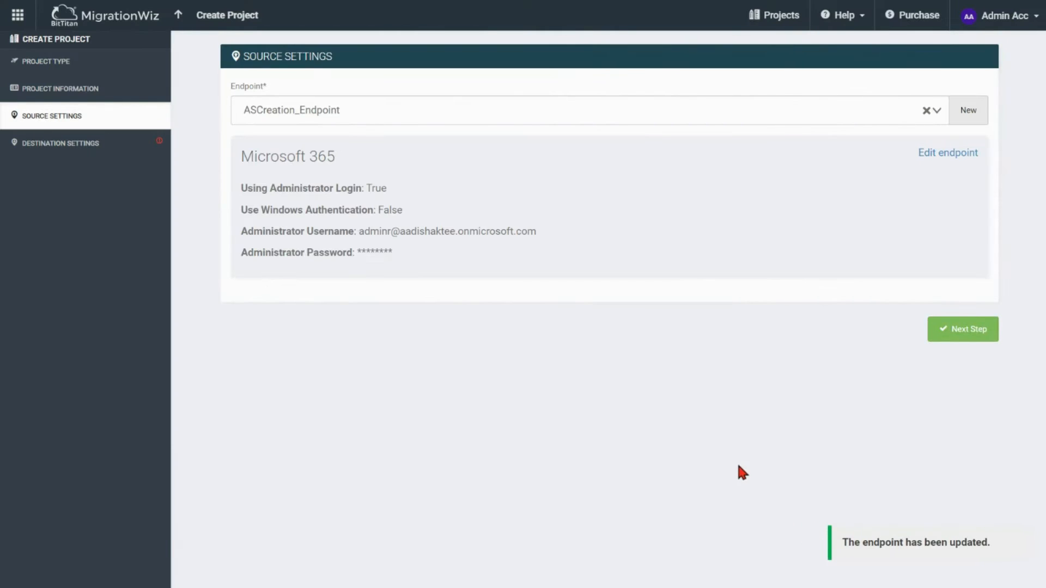
# Proceed to the destination settings and start a new endpoint named LeelaEndpoint_Destination with endpoint type Microsoft 365
pyautogui.click(955, 335)
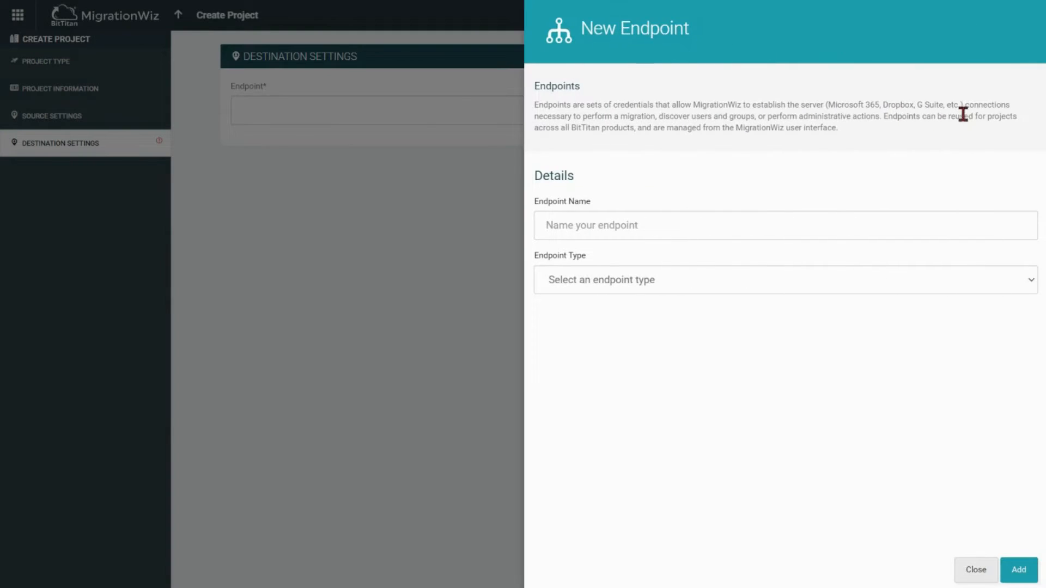
pyautogui.click(650, 227)
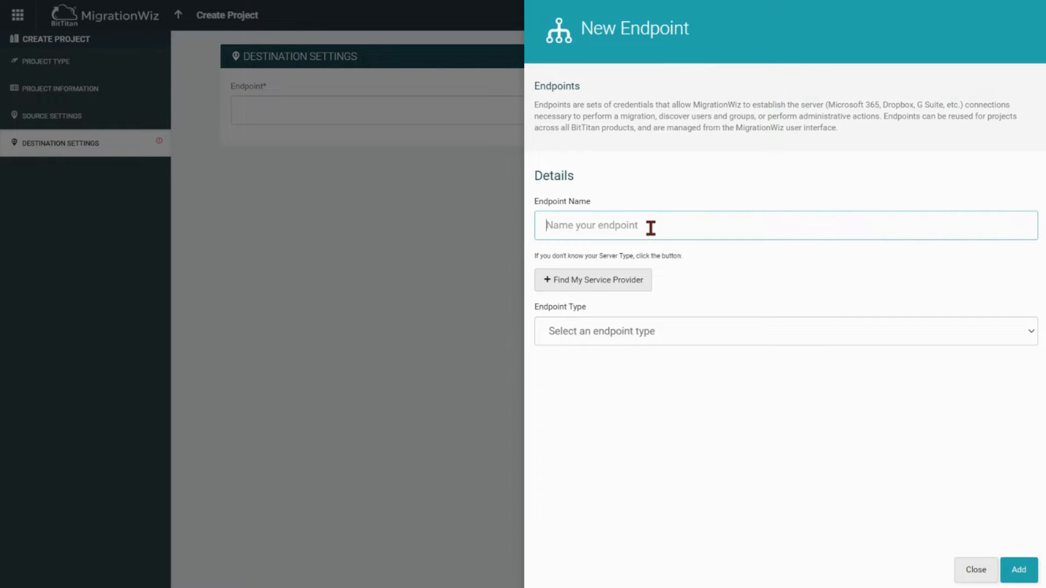
pyautogui.write('LeelaEndpoint_Destination')
pyautogui.click(698, 334)
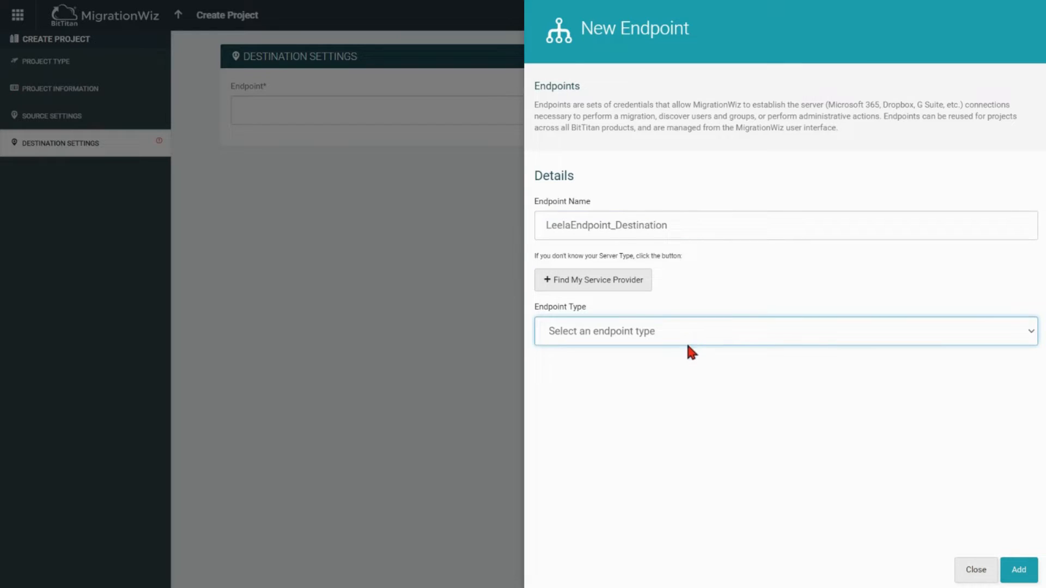
pyautogui.click(641, 426)
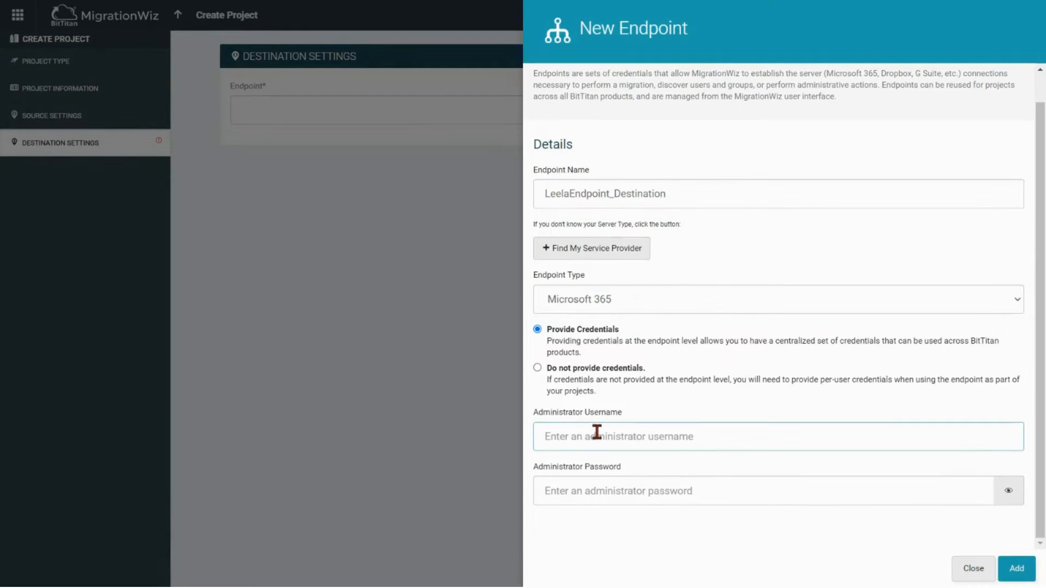
# Enter the destination administrator's username and password for LeelaEndpoint_Destination and add the endpoint
pyautogui.hotkey('ctrl', 'v')
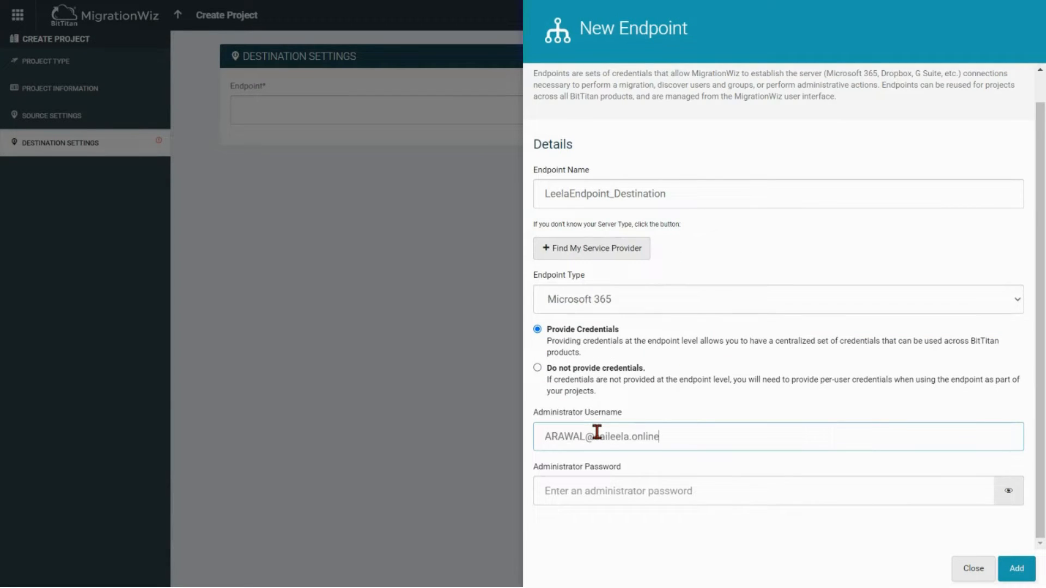
pyautogui.click(618, 492)
pyautogui.write('******')
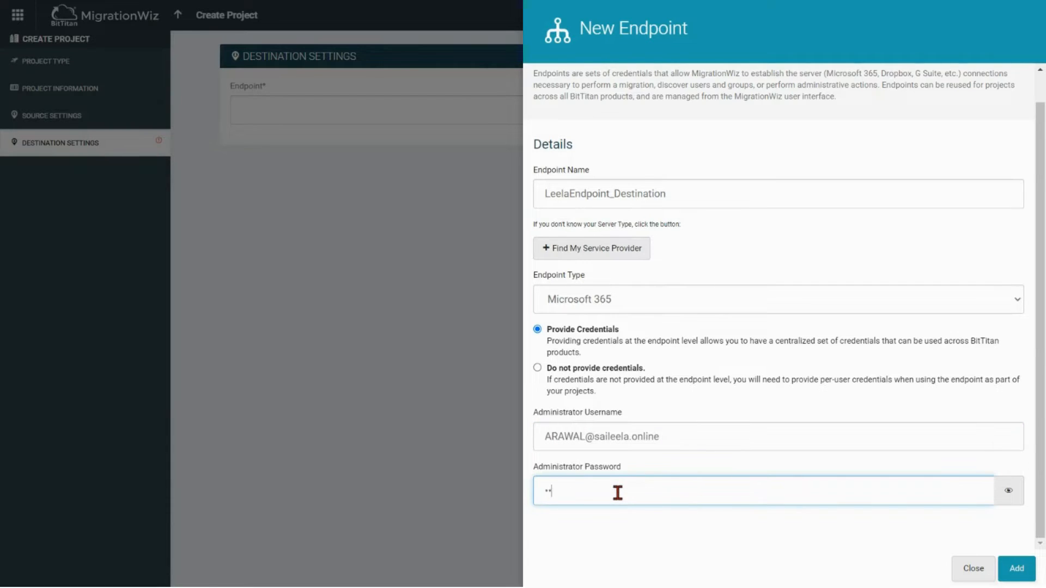
pyautogui.write('***********')
pyautogui.click(1017, 569)
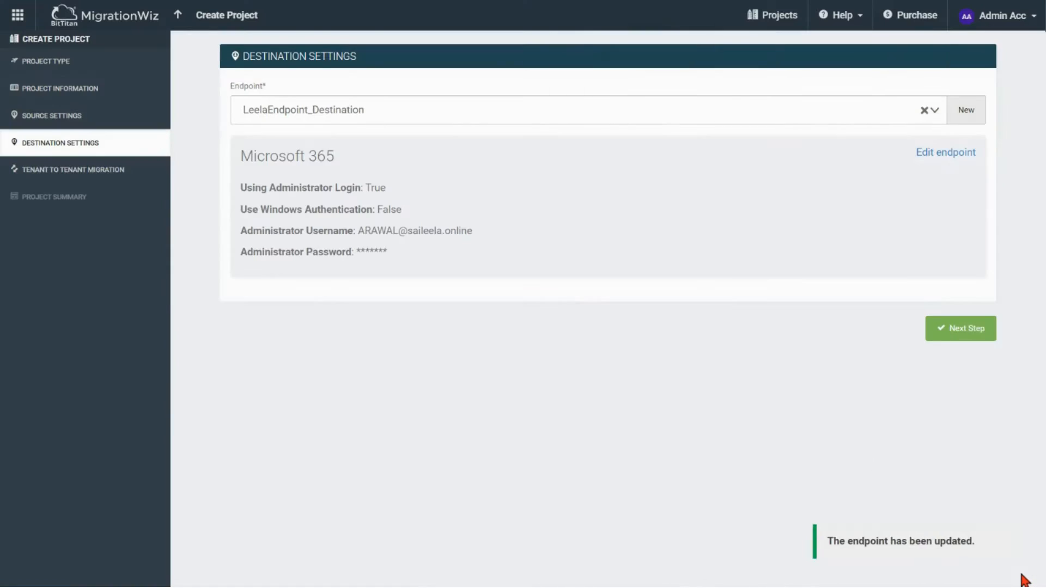
# Continue without enabling tenant-to-tenant coexistence and save the migration project from its summary
pyautogui.click(963, 334)
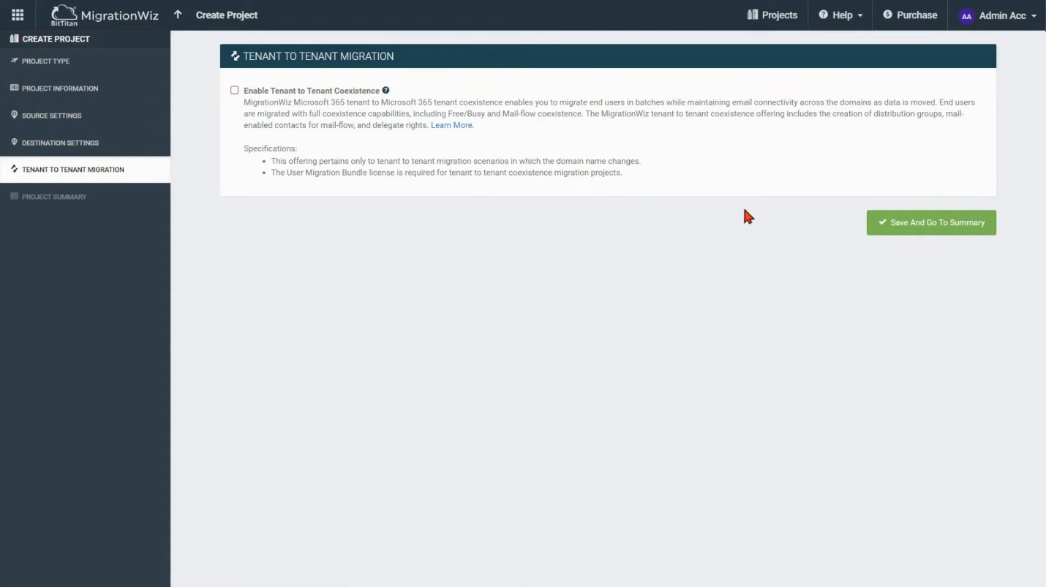
pyautogui.click(903, 225)
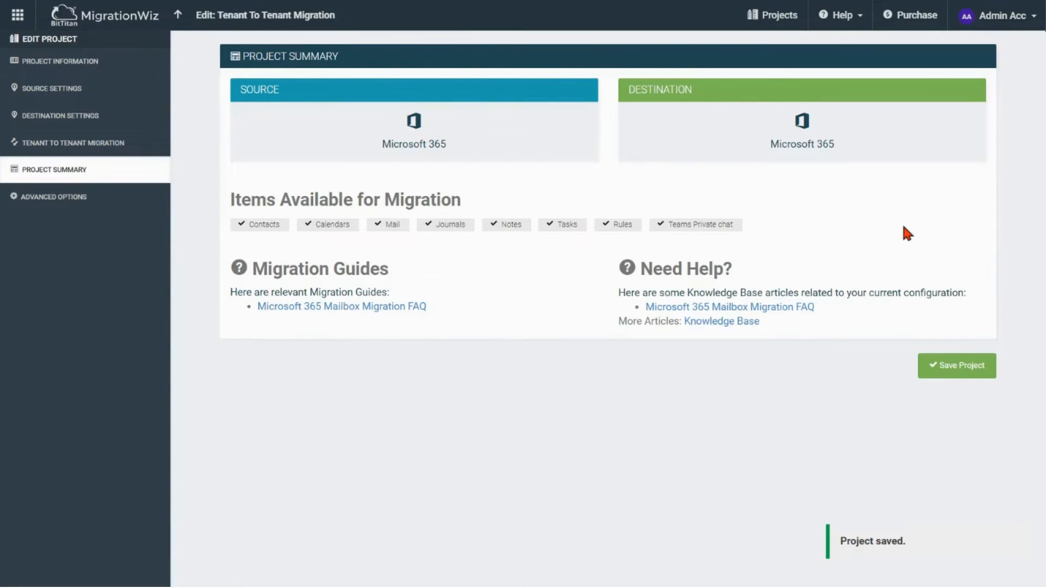
pyautogui.click(951, 368)
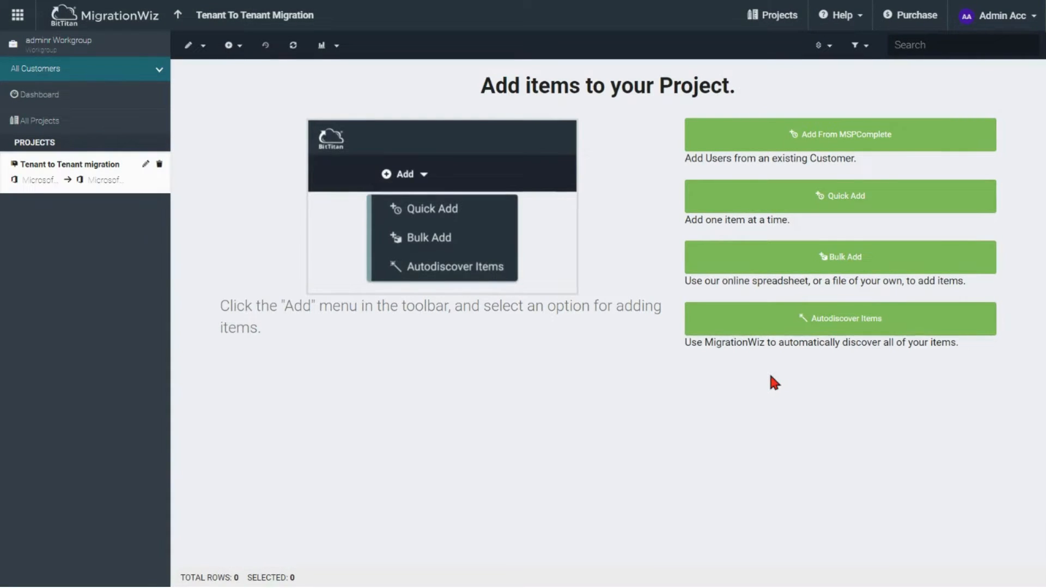
# Examine the bulk-add spreadsheet for entering source and destination mailboxes
pyautogui.click(824, 268)
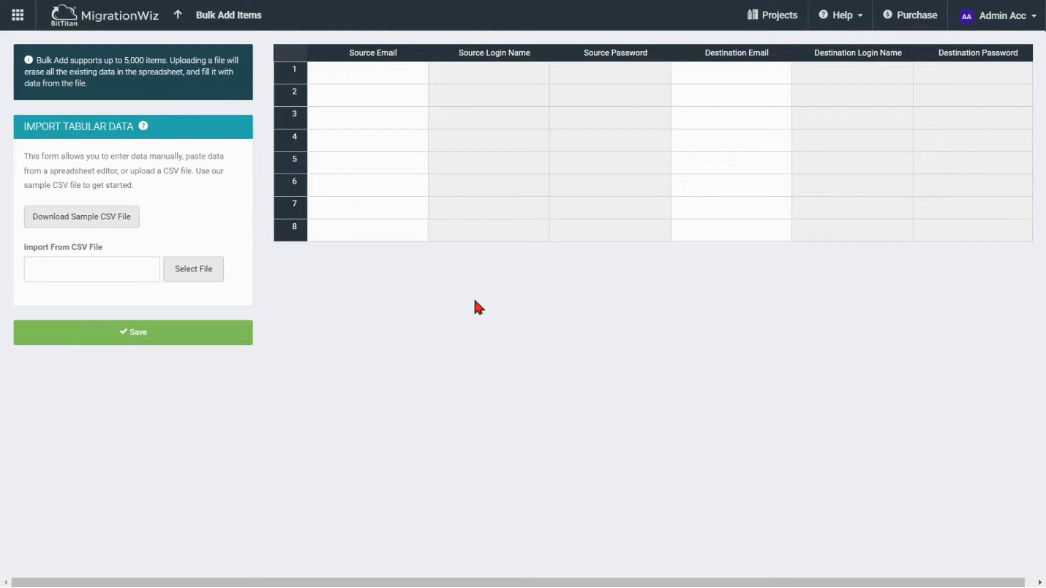
pyautogui.click(361, 71)
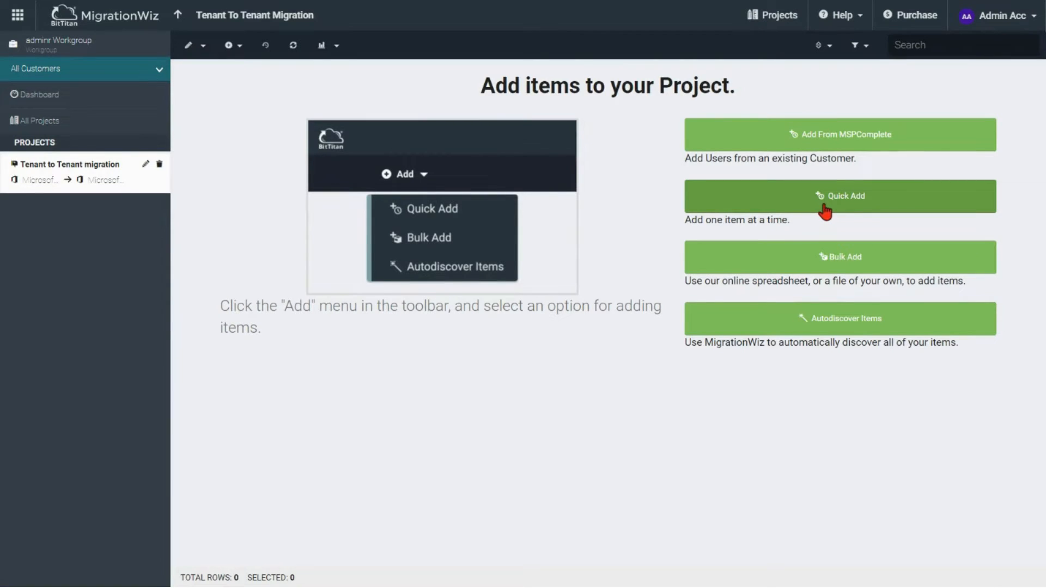
# Quick-add one mailbox item with the user's source and destination email addresses, then save and close it
pyautogui.click(825, 210)
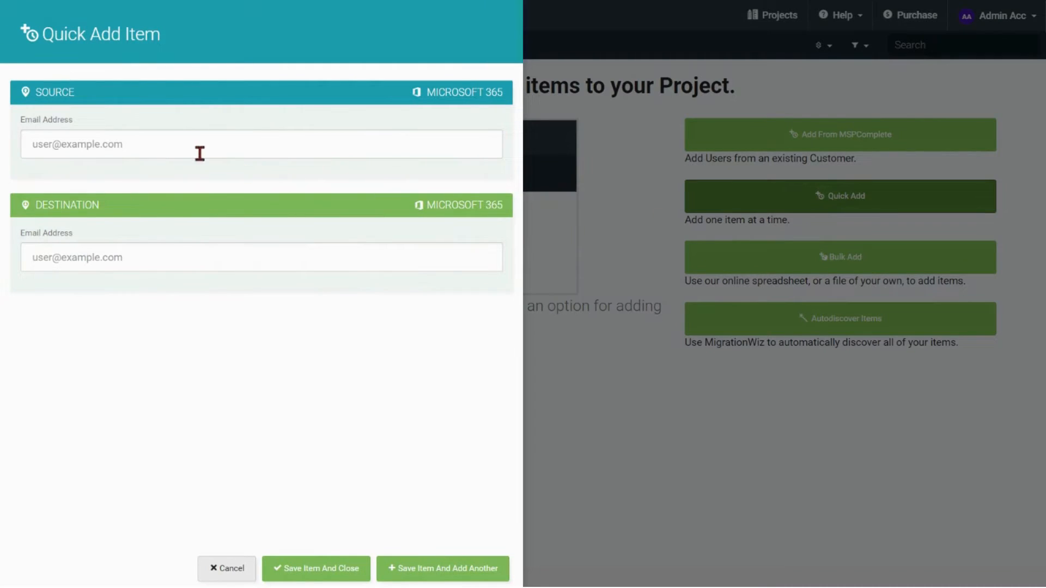
pyautogui.click(193, 145)
pyautogui.hotkey('ctrl', 'v')
pyautogui.click(132, 261)
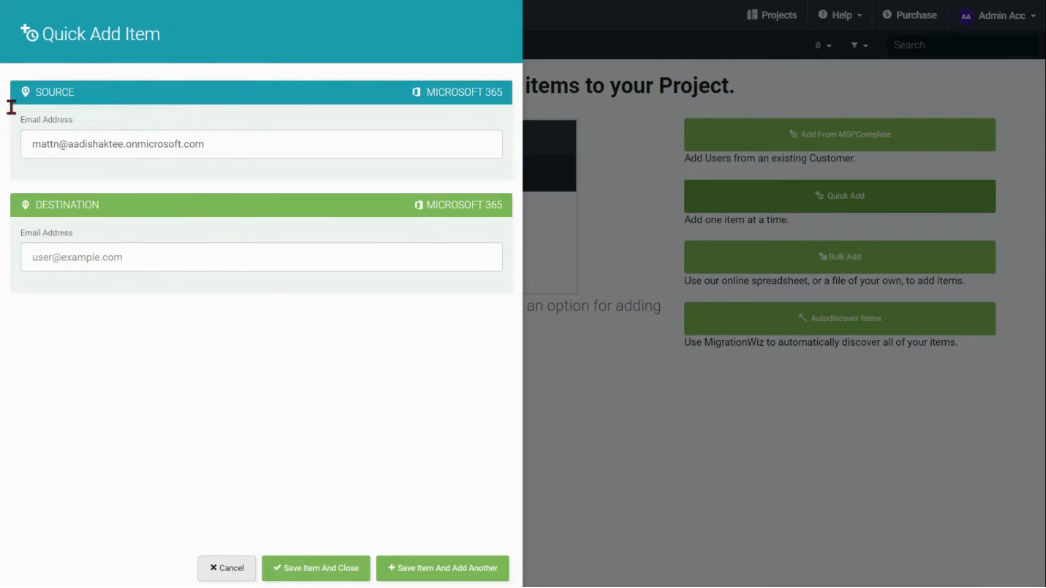
pyautogui.click(78, 243)
pyautogui.hotkey('ctrl', 'v')
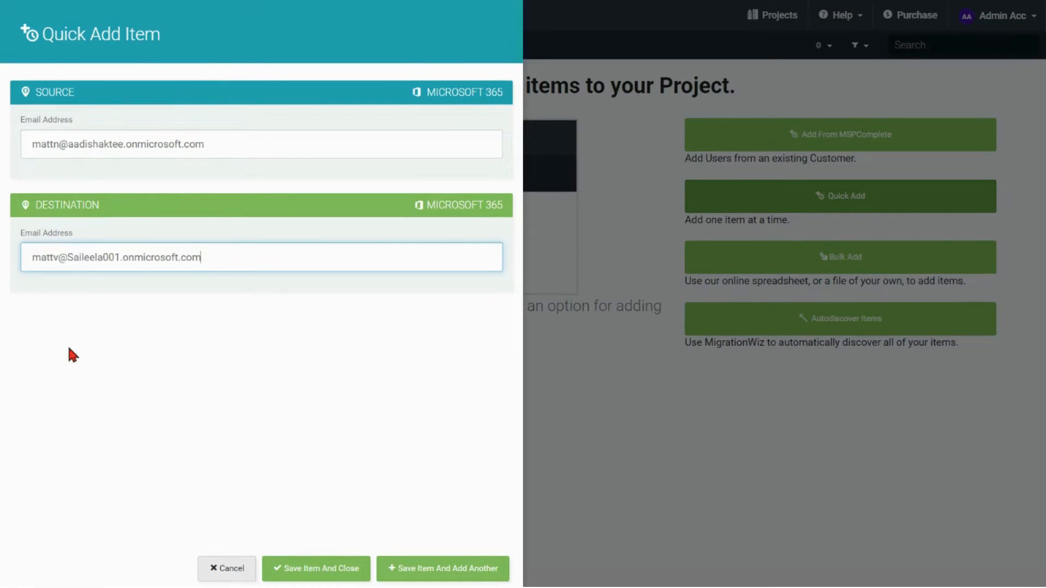
pyautogui.click(74, 346)
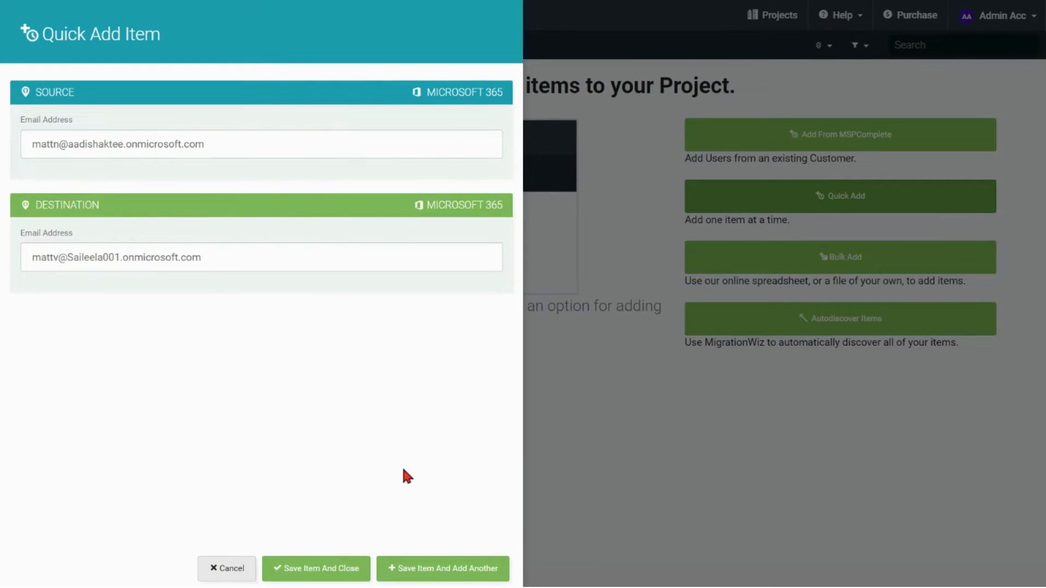
pyautogui.click(312, 566)
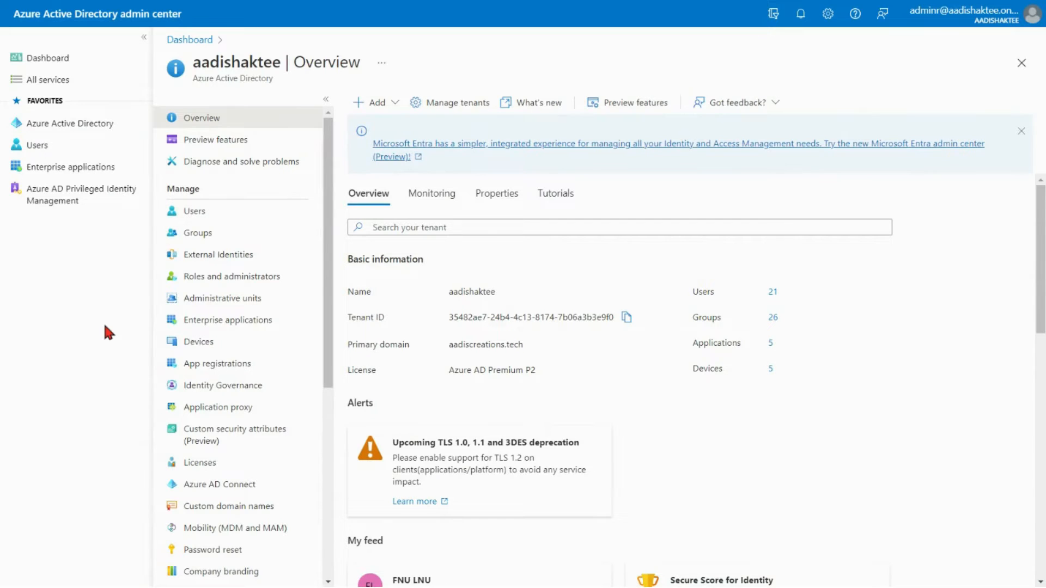
# In the Azure Active Directory admin center, start a new app registration named "BitTitan Migration" for multitenant organizational accounts
pyautogui.click(246, 368)
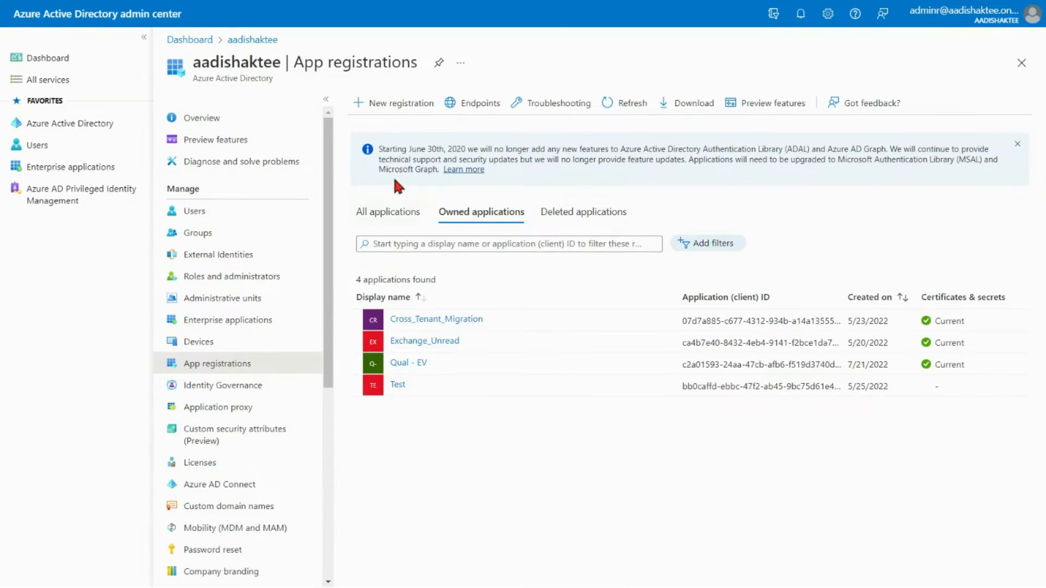
pyautogui.click(410, 106)
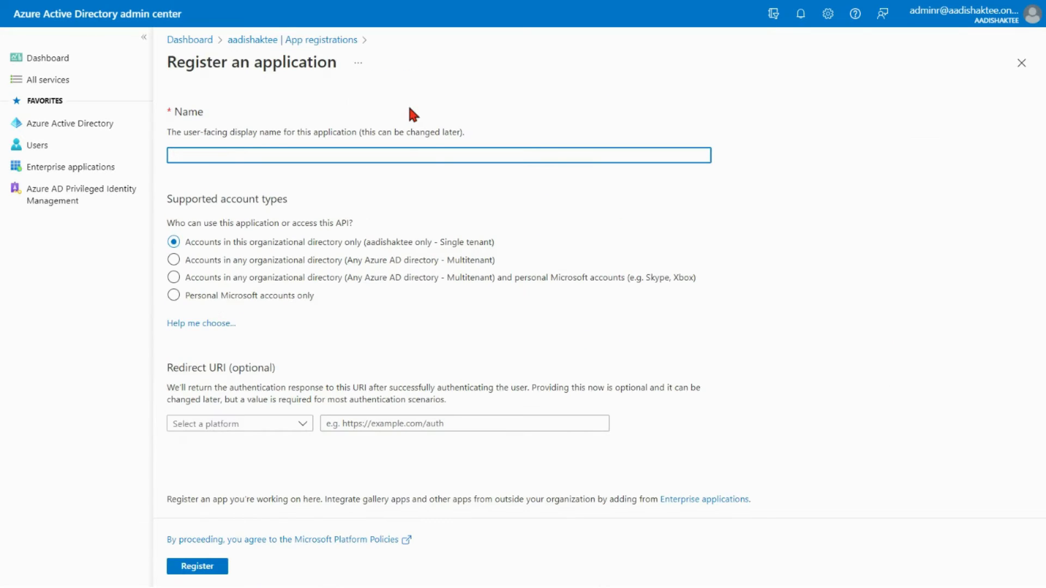
pyautogui.write('BitTitan Migration')
pyautogui.click(173, 260)
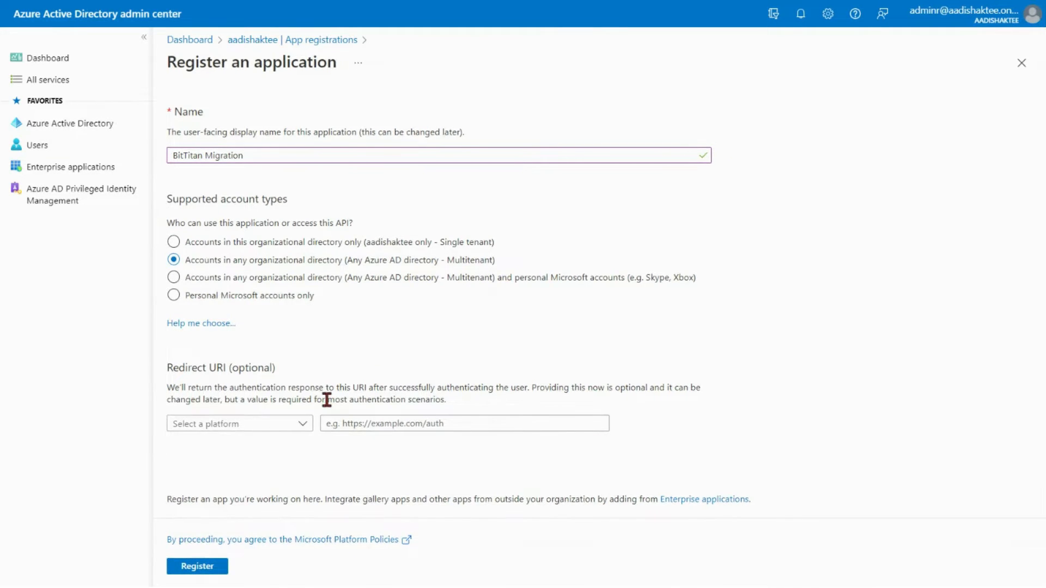
# Set the redirect URI to Public client/native with the value urn:ietf:wg:oauth:2.0:oob and register the application
pyautogui.click(301, 425)
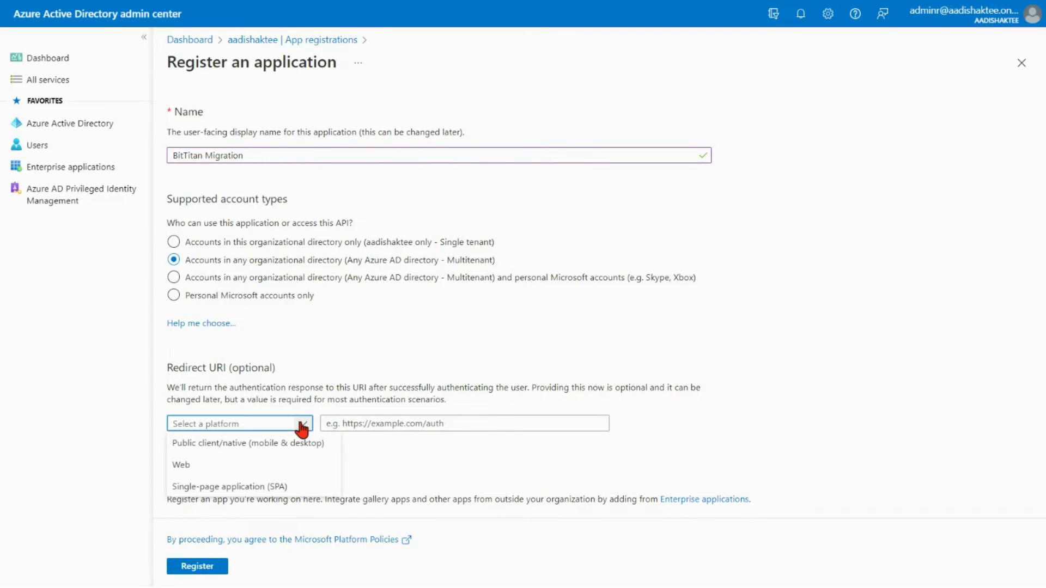
pyautogui.click(295, 444)
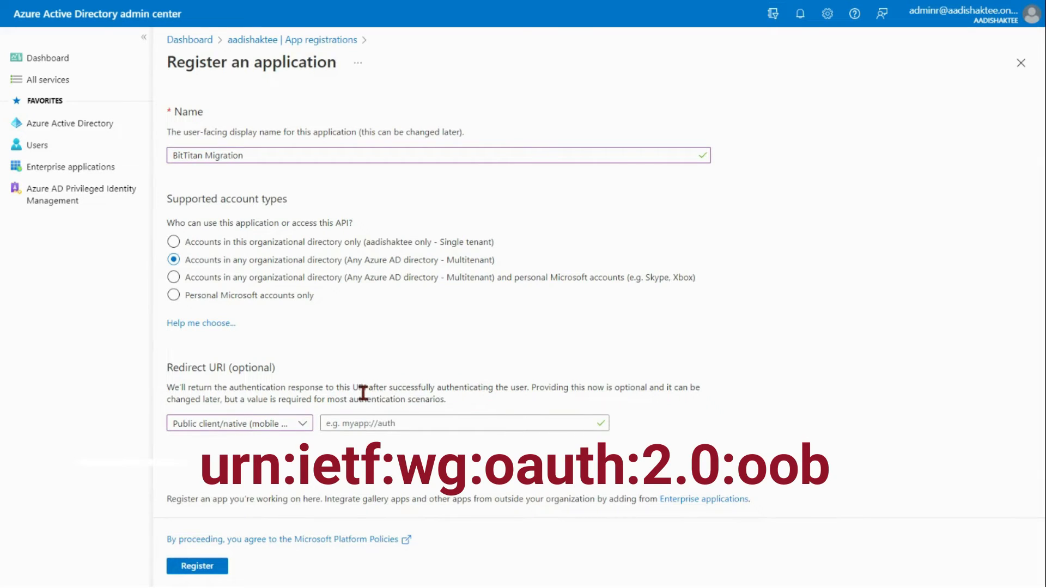
pyautogui.click(456, 421)
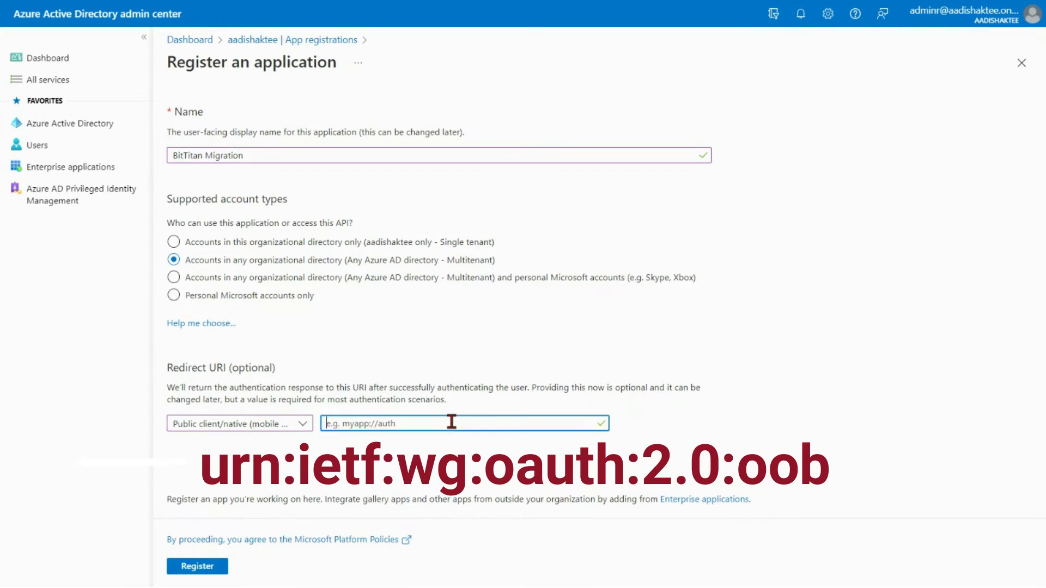
pyautogui.write('urn:ietf:wg:oauth:2.0:oob')
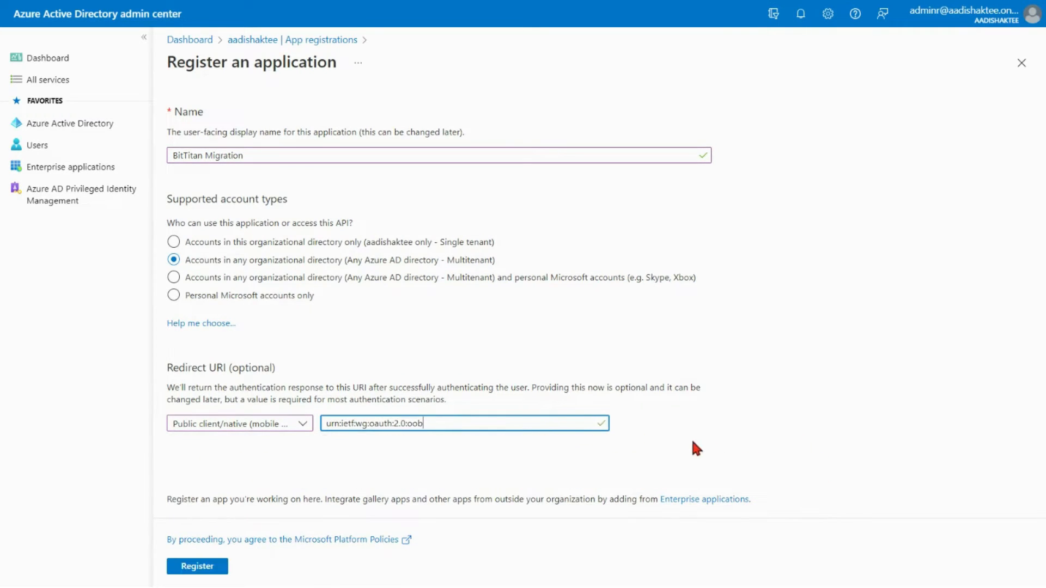
pyautogui.click(697, 443)
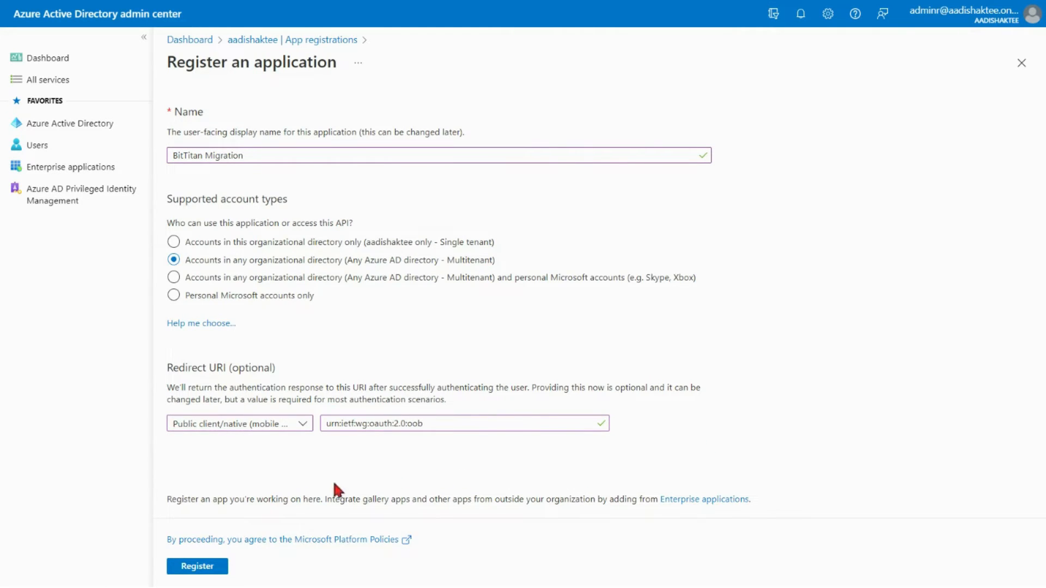
pyautogui.click(192, 567)
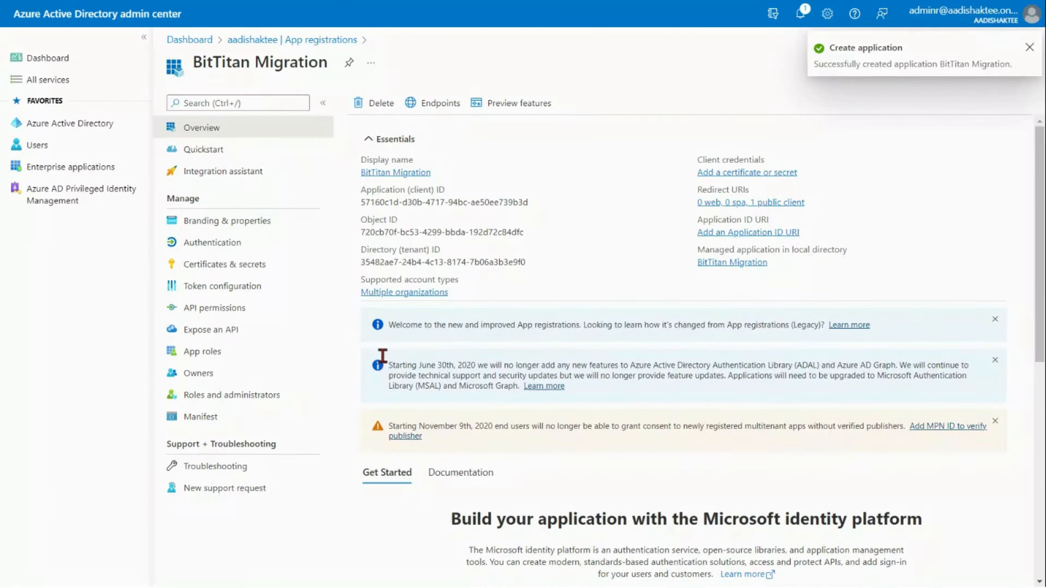
# Copy the application (client) ID and the directory (tenant) ID of the BitTitan Migration app
pyautogui.click(536, 203)
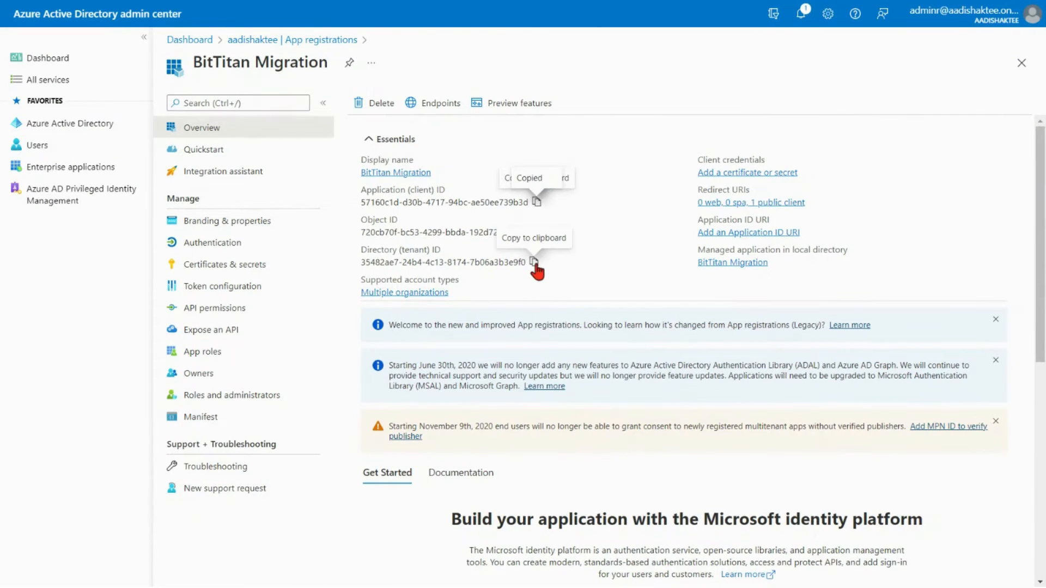
pyautogui.click(534, 262)
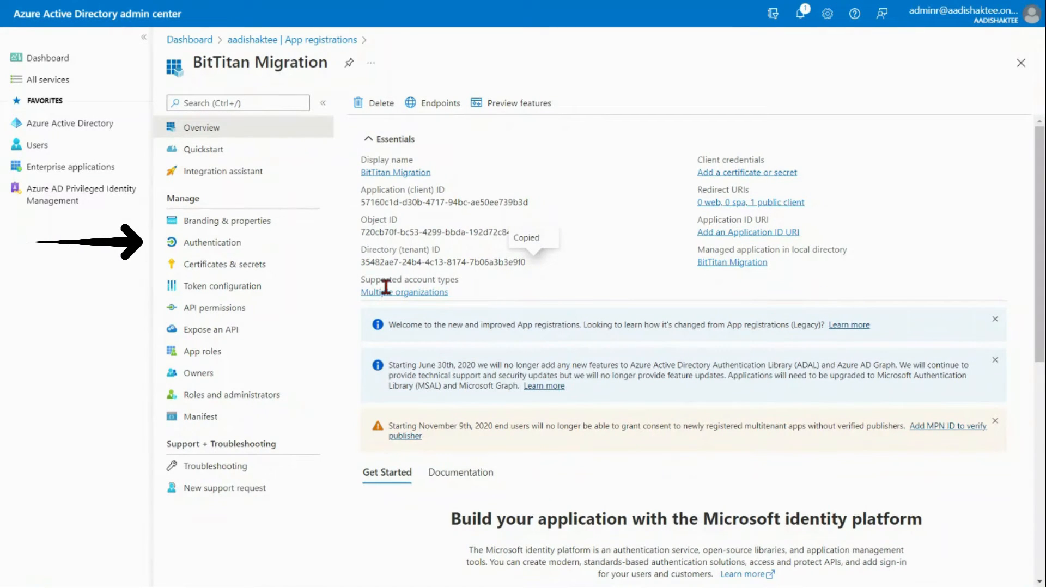
# Enable public client flows in the BitTitan Migration app's authentication settings and save the change
pyautogui.click(223, 246)
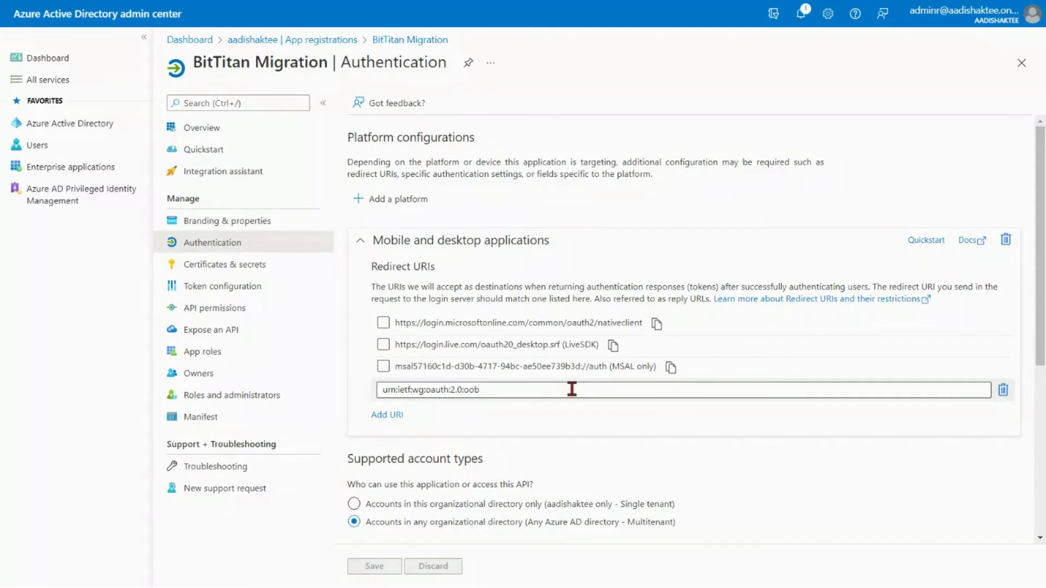
pyautogui.scroll(-5, 571, 389)
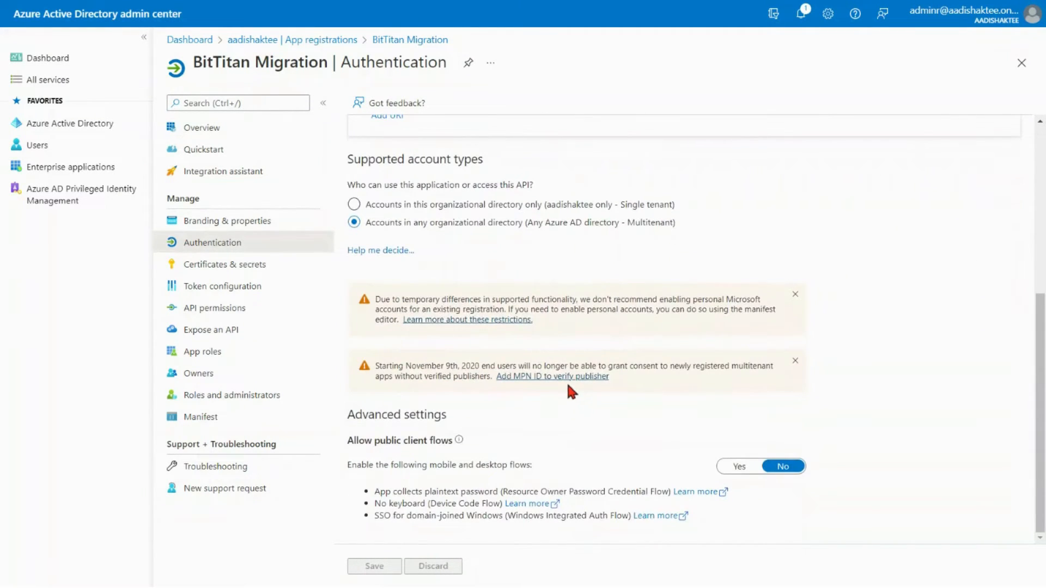
pyautogui.click(735, 468)
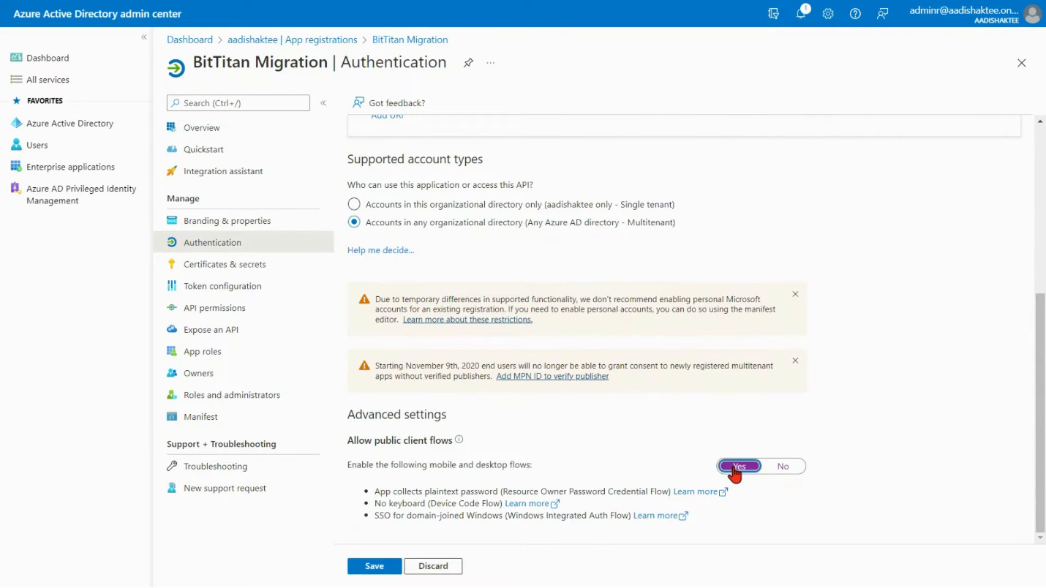
pyautogui.click(369, 568)
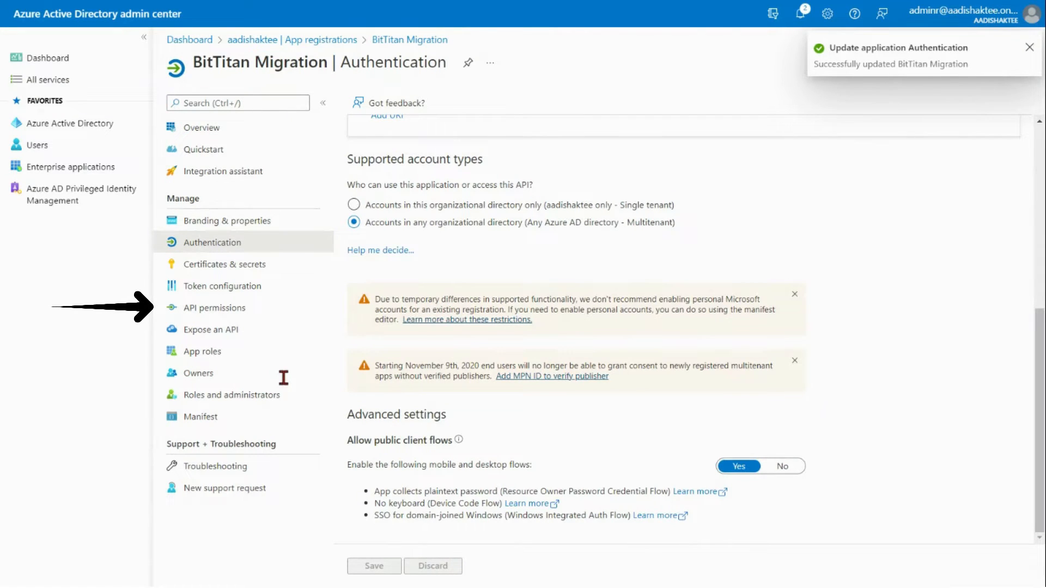
# Start an API permission request for the BitTitan Migration app, choosing Office 365 Exchange Online from the organization's APIs with delegated permissions
pyautogui.click(237, 310)
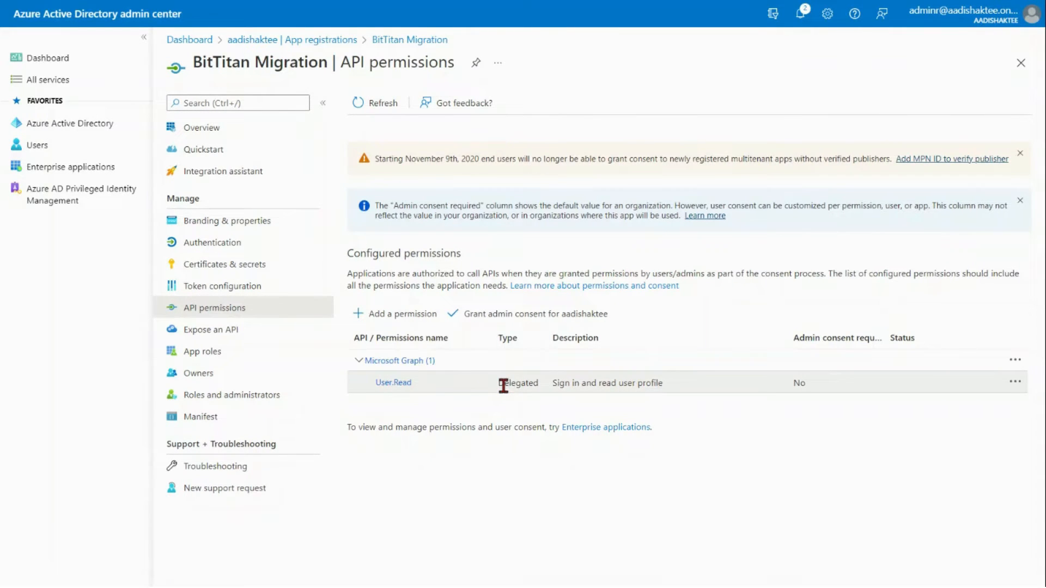
pyautogui.click(417, 318)
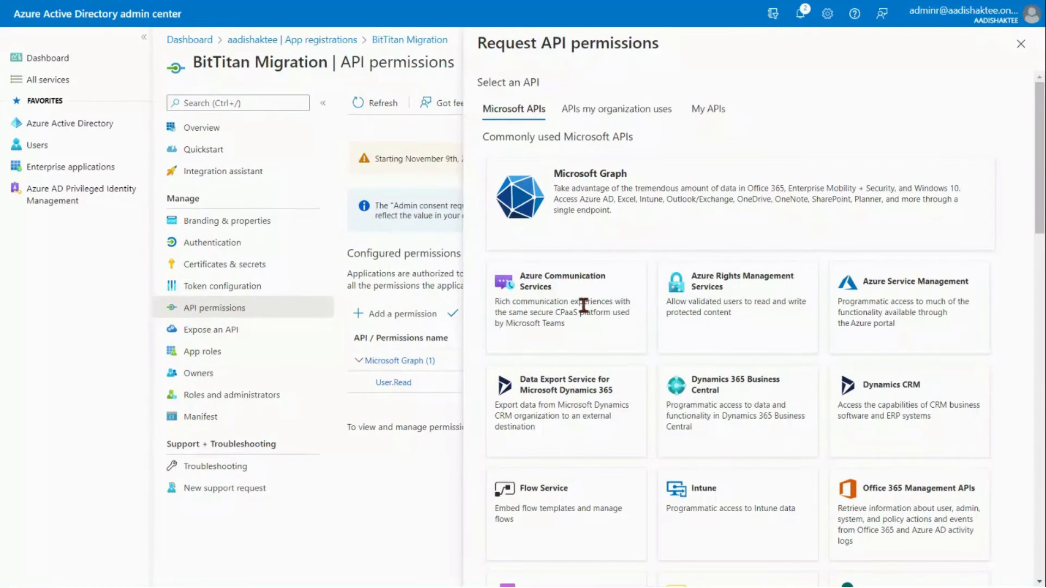
pyautogui.click(618, 109)
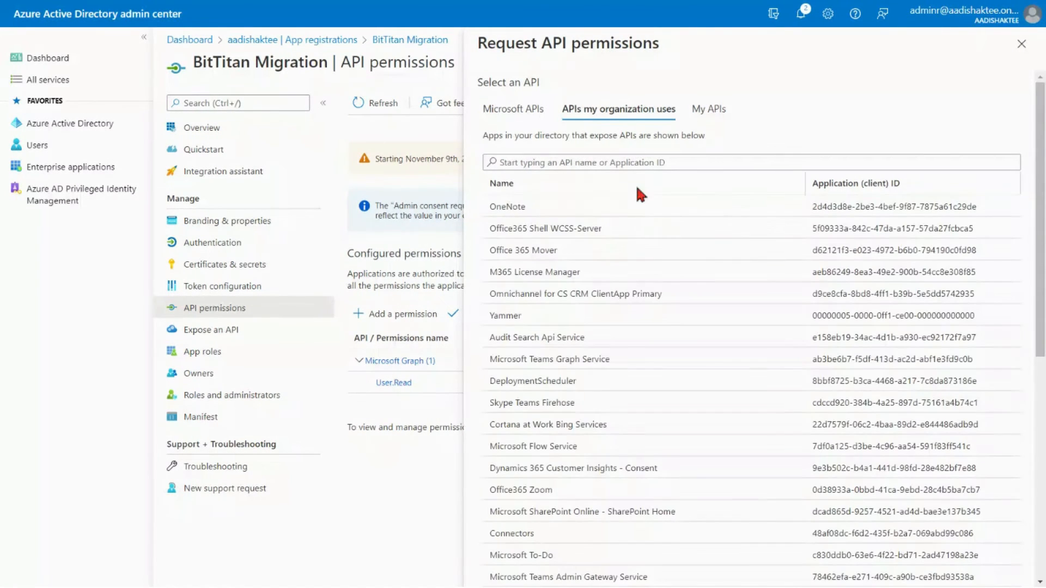
pyautogui.click(486, 162)
pyautogui.write('office')
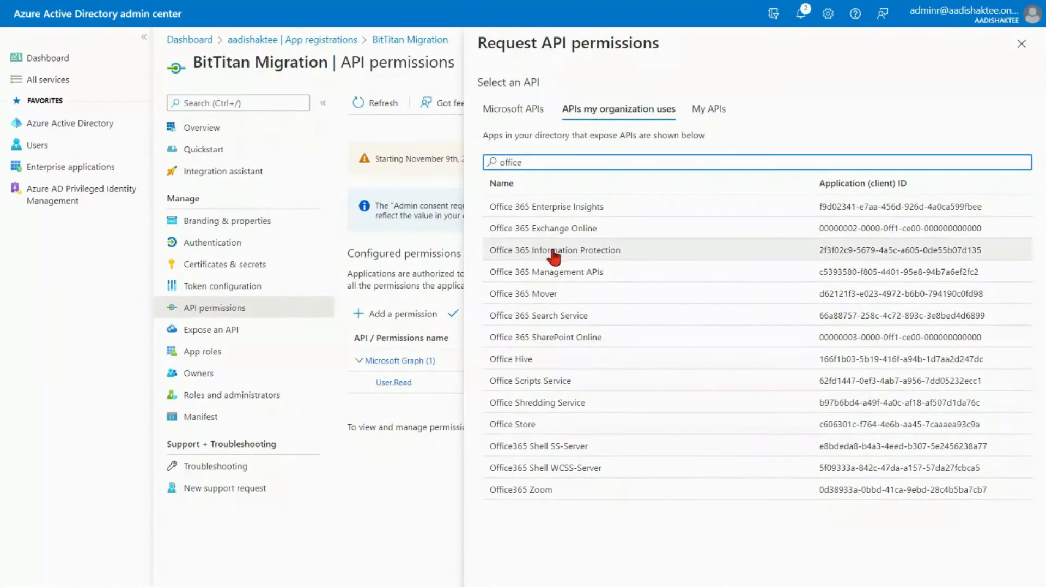
pyautogui.click(563, 228)
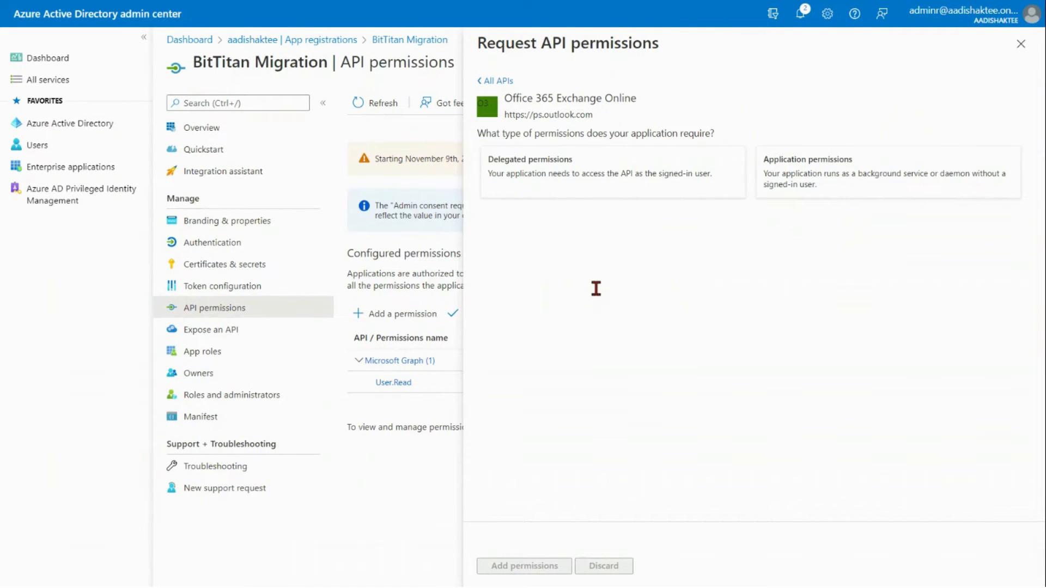
pyautogui.click(595, 178)
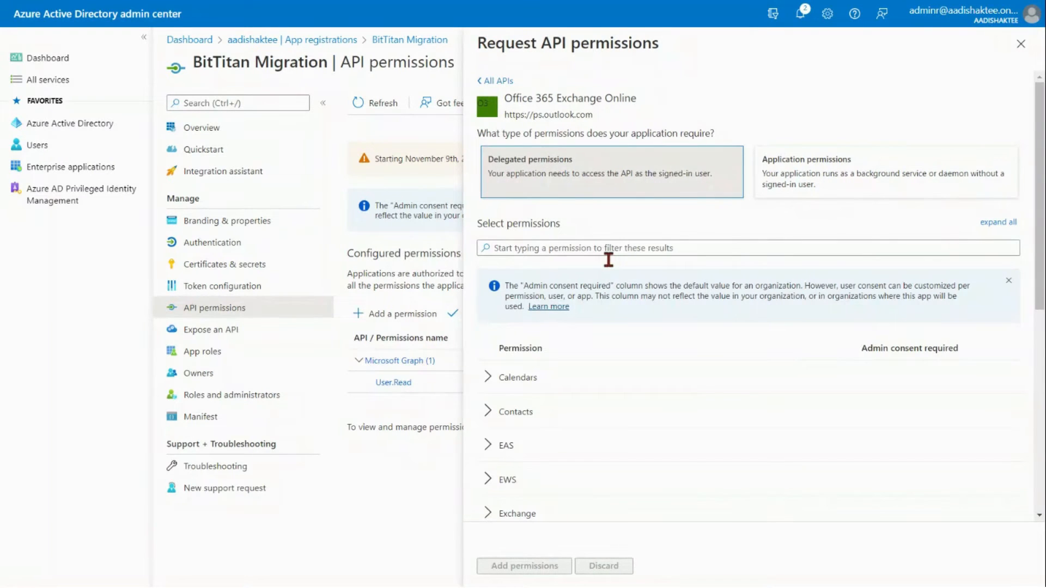
# Add the EWS.AccessAsUser.All permission to the app and grant admin consent for the organization
pyautogui.scroll(-3, 561, 366)
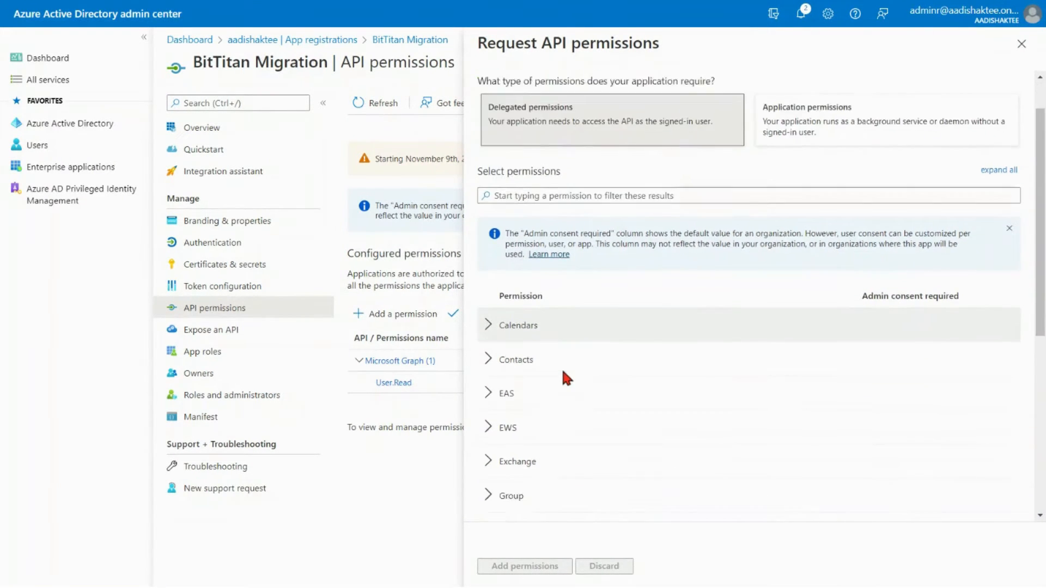
pyautogui.click(486, 351)
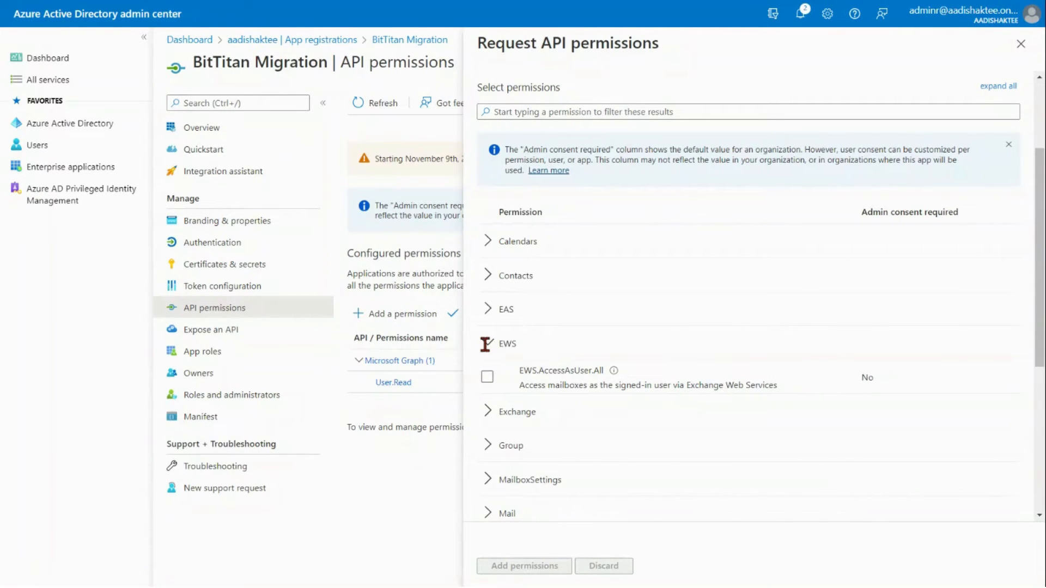
pyautogui.click(486, 376)
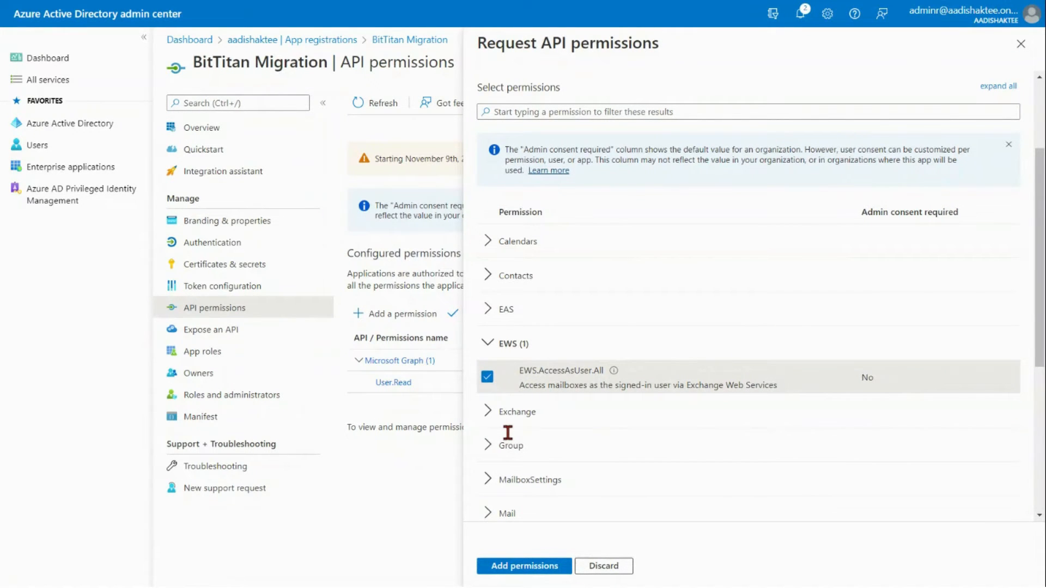
pyautogui.click(517, 569)
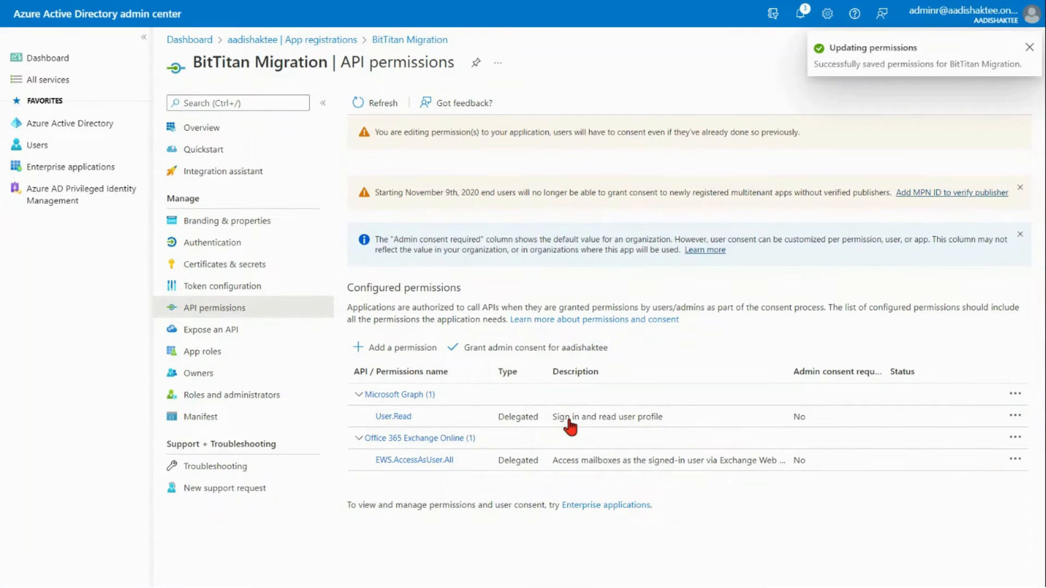
pyautogui.click(537, 353)
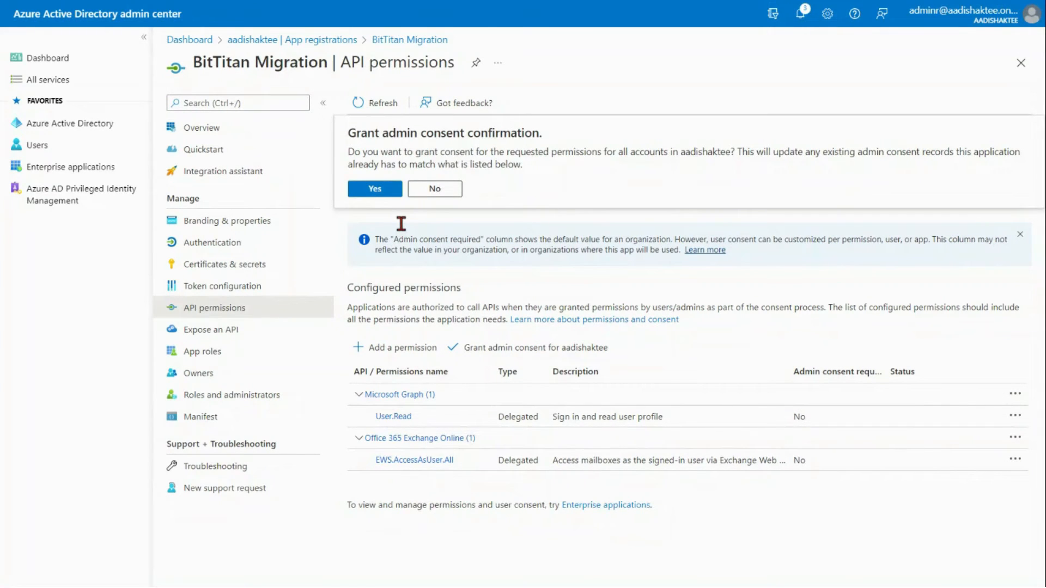
pyautogui.click(375, 189)
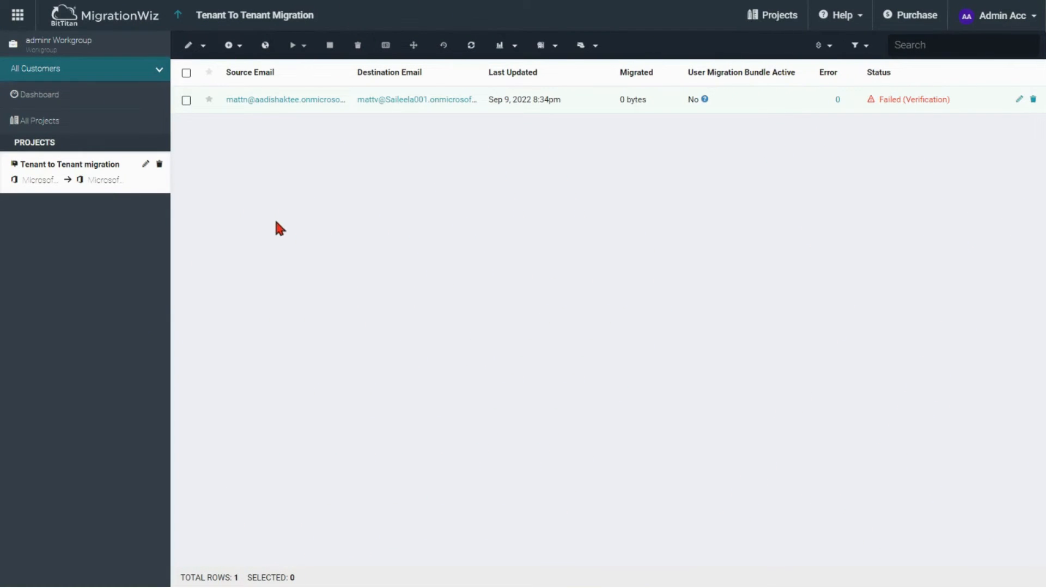
# In MigrationWiz, open the Tenant to Tenant migration project's advanced options and add the support option ModernAuthClientIdExport with the source app's client ID
pyautogui.click(146, 165)
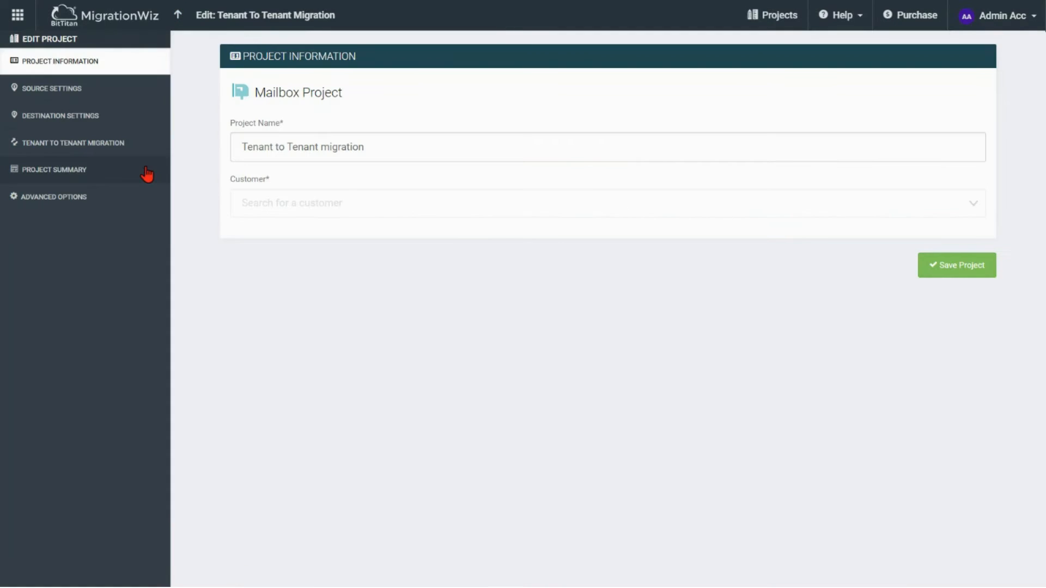
pyautogui.click(70, 205)
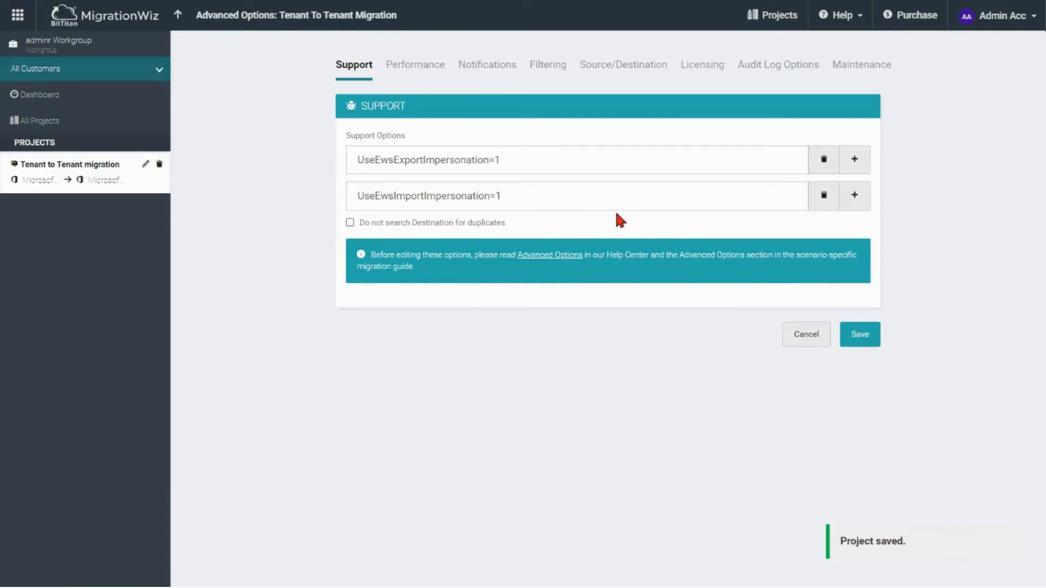
pyautogui.click(850, 207)
pyautogui.click(748, 230)
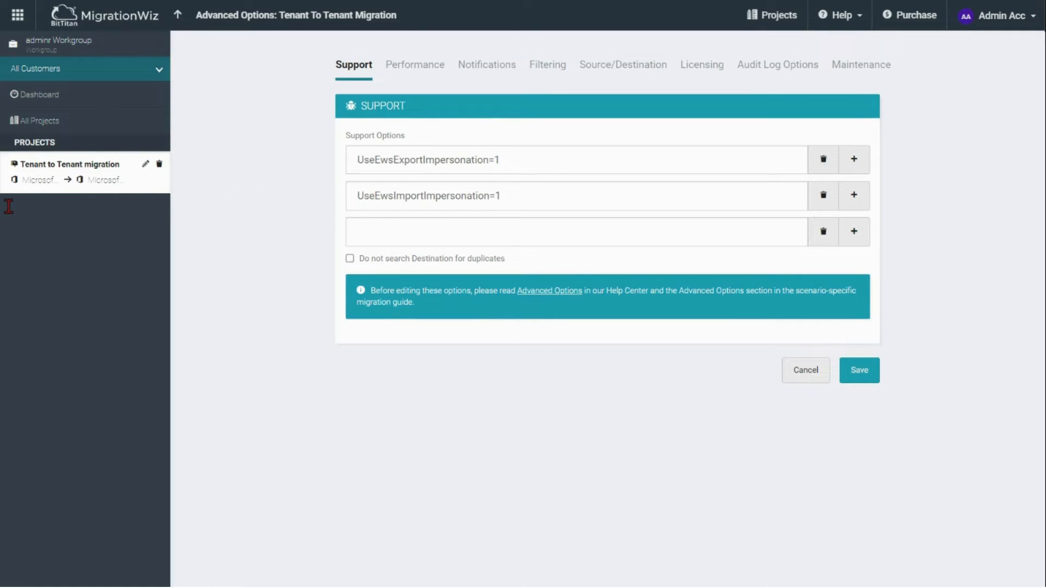
pyautogui.click(404, 226)
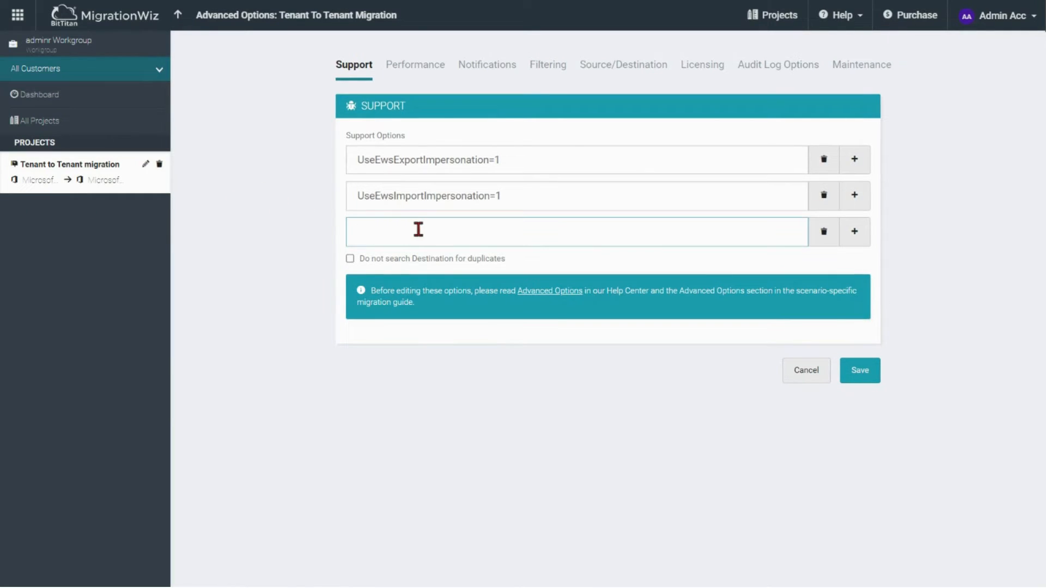
pyautogui.write('ModernAuthClientIdExport=57160c1d-d30b-4717-94bc-ae50ee739b3d')
# Add another support option, ModernAuthTenantIdExport, set to the source directory's tenant ID
pyautogui.click(854, 235)
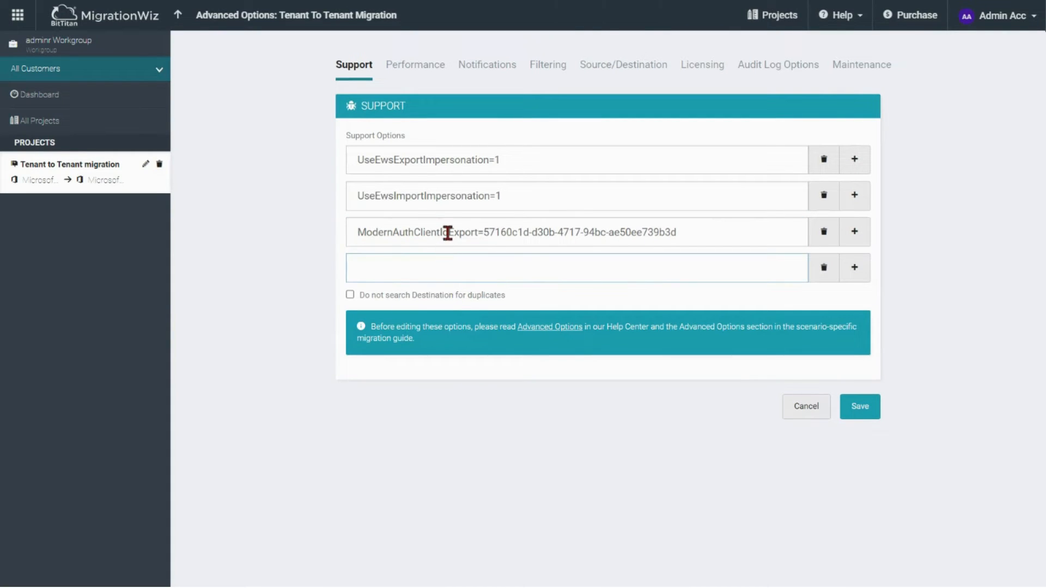
pyautogui.moveTo(448, 233); pyautogui.dragTo(420, 236)
pyautogui.click(439, 264)
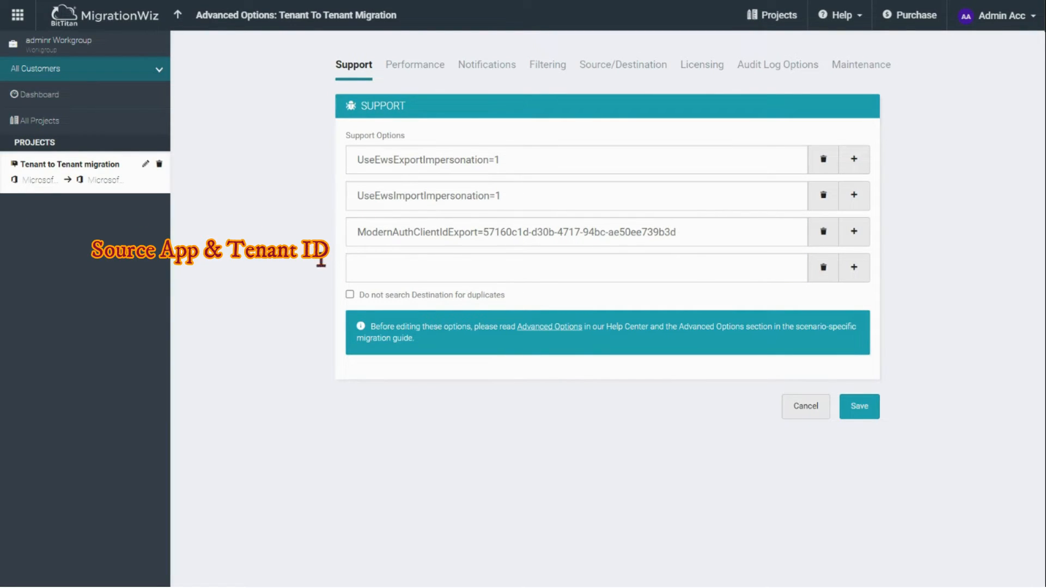
pyautogui.click(418, 279)
pyautogui.write('ModernAuthTenantIdExport=35482ae7-24b4-4c13-8174-7b06a3b3e9f0')
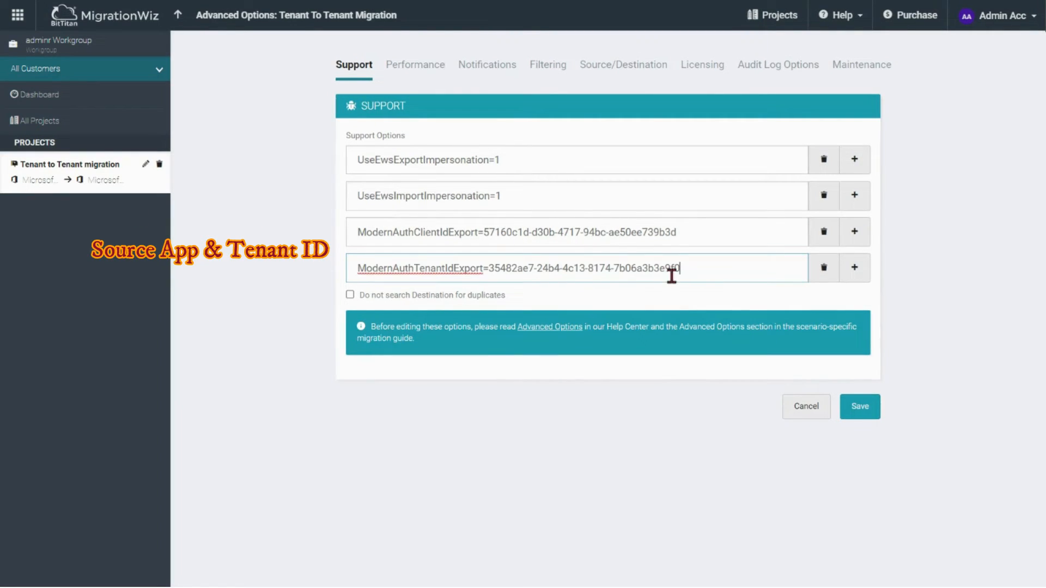
# Add the support options ModernAuthClientIdImport and ModernAuthTenantIdImport with the destination app's client ID and the destination tenant ID
pyautogui.click(854, 271)
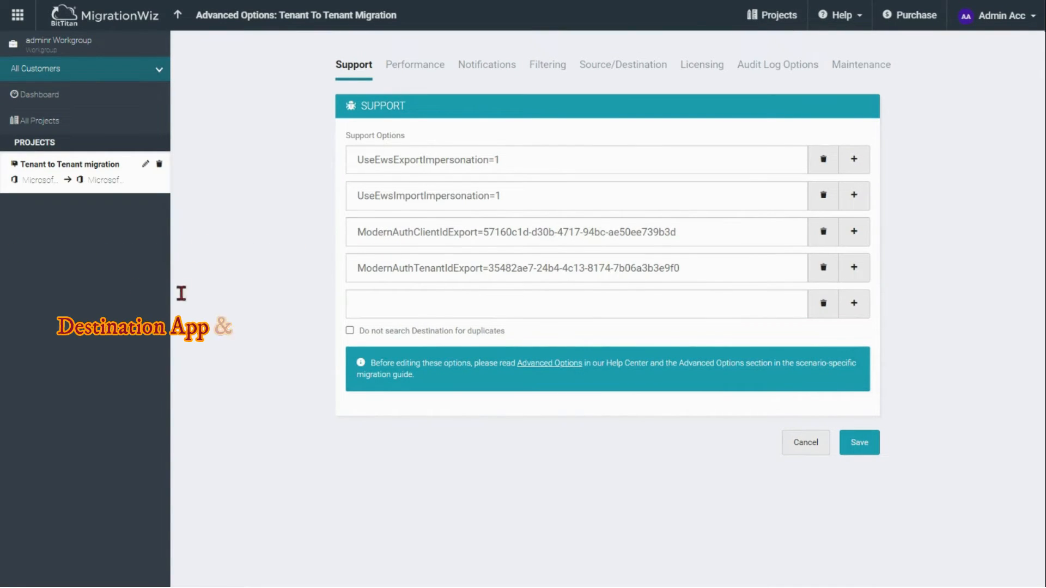
pyautogui.click(457, 313)
pyautogui.write('ModernAuthClientIdImport=a9457bf0-6fb7-4bd5-b0e3-cba390dab833')
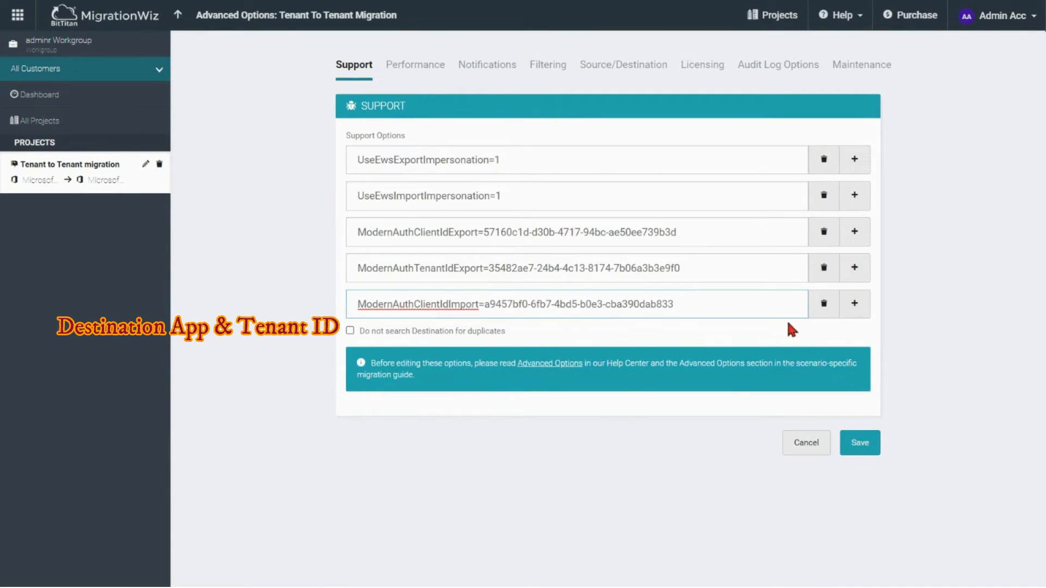
pyautogui.click(853, 308)
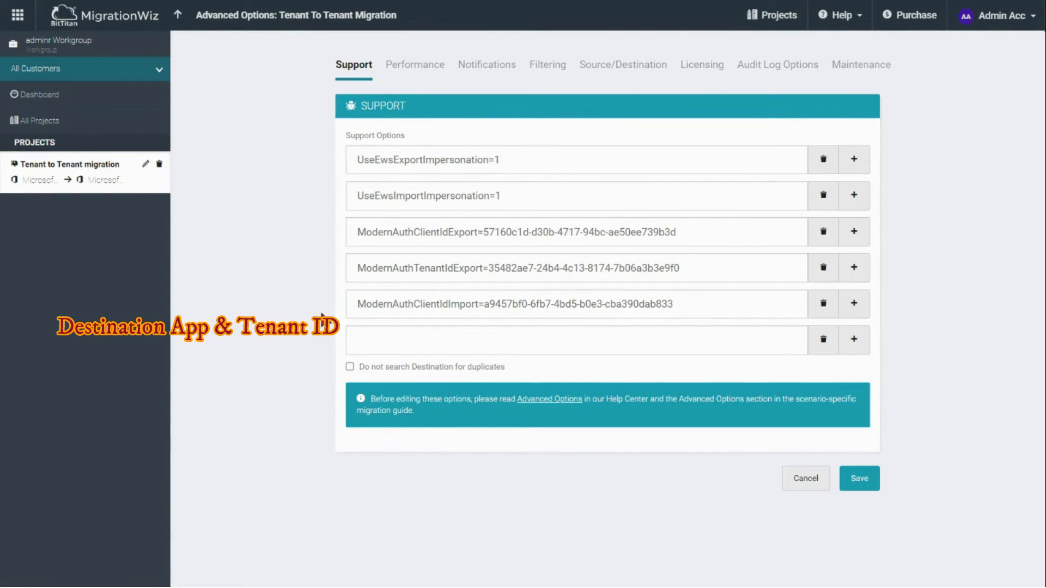
pyautogui.click(452, 341)
pyautogui.write('ModernAuthTenantIdImport=f3ec42ff-cf78-41d8-ba3c-fd32cbf6828a')
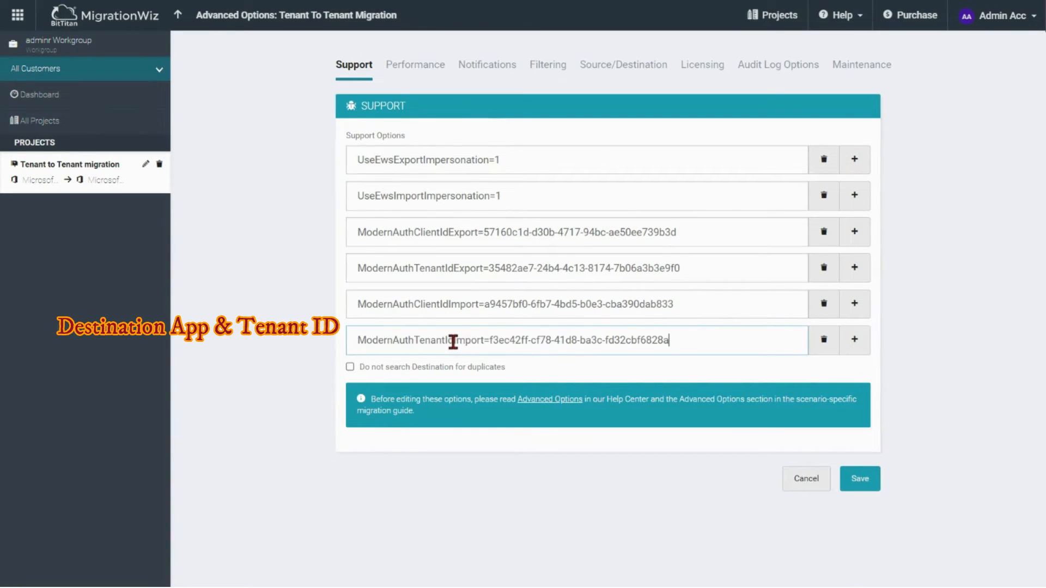
pyautogui.click(423, 494)
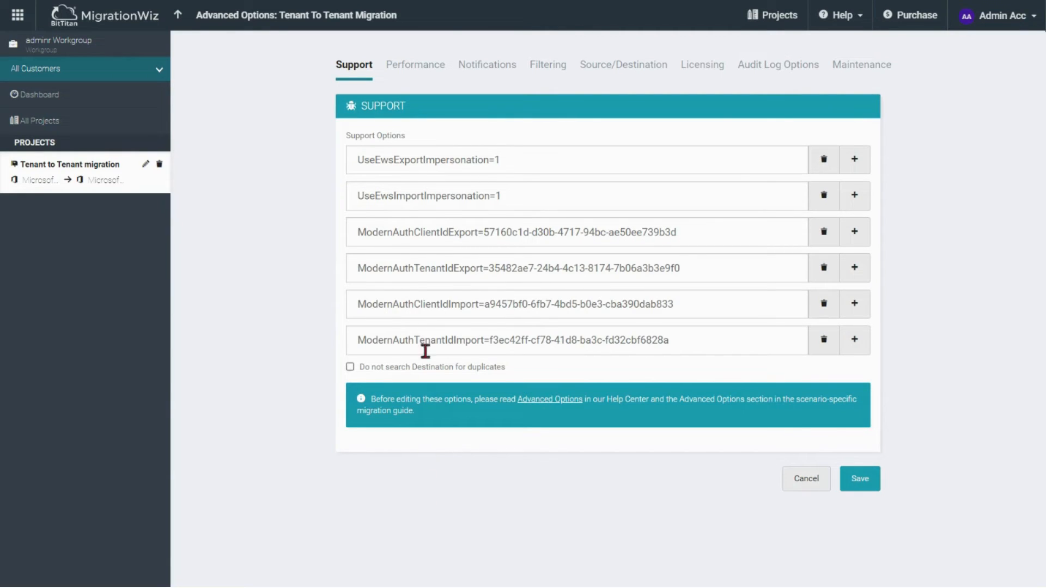
# Review the performance, notification, filtering, source/destination, licensing and audit log settings, and save the project's advanced options
pyautogui.click(414, 66)
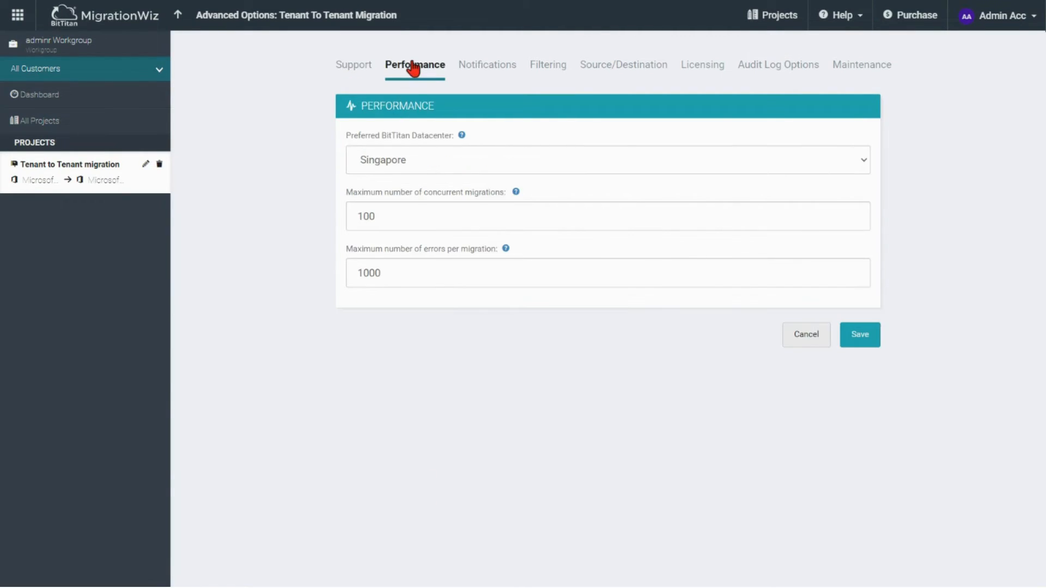
pyautogui.click(480, 66)
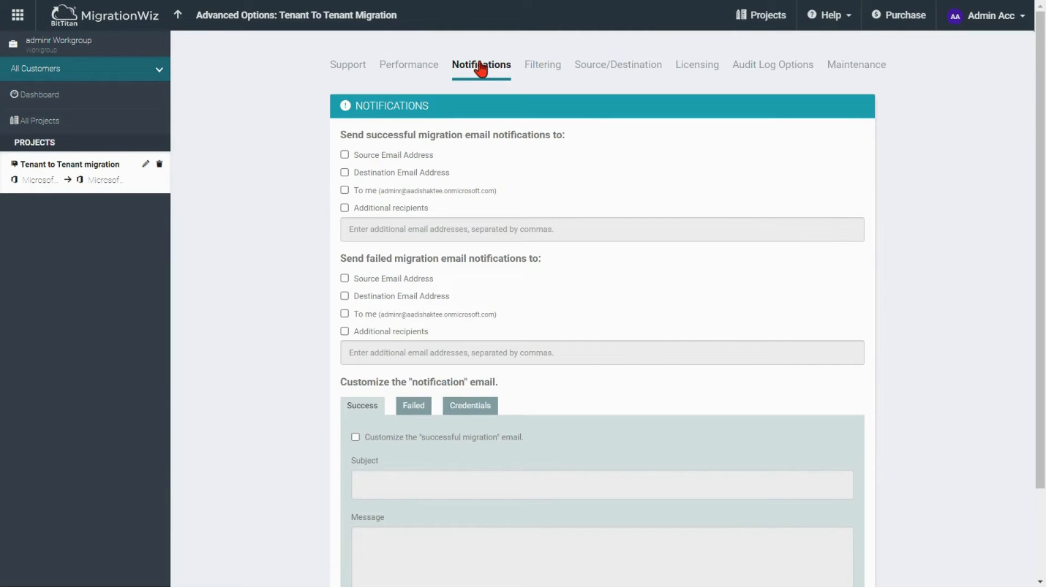
pyautogui.click(545, 70)
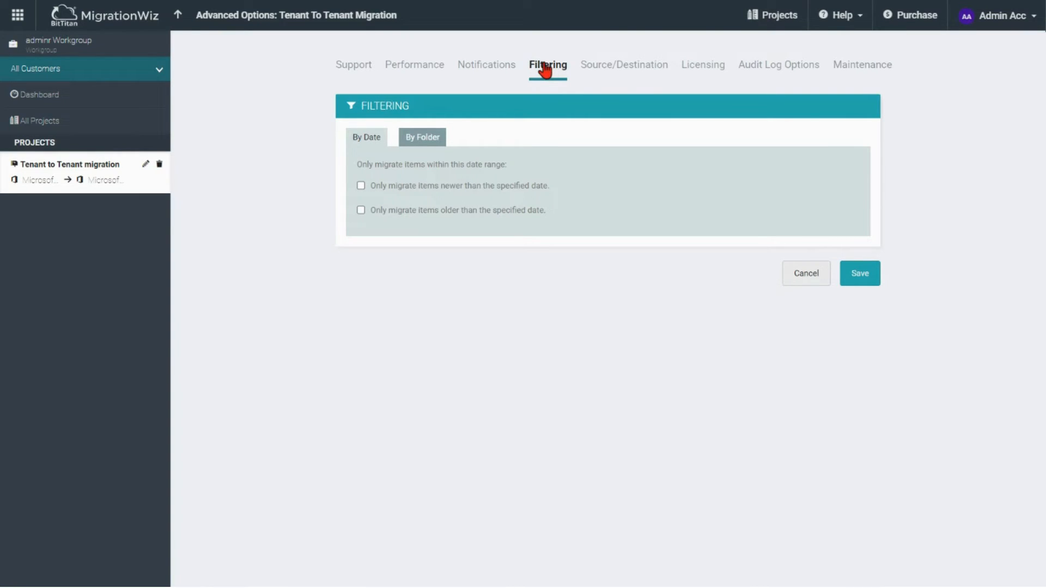
pyautogui.click(610, 72)
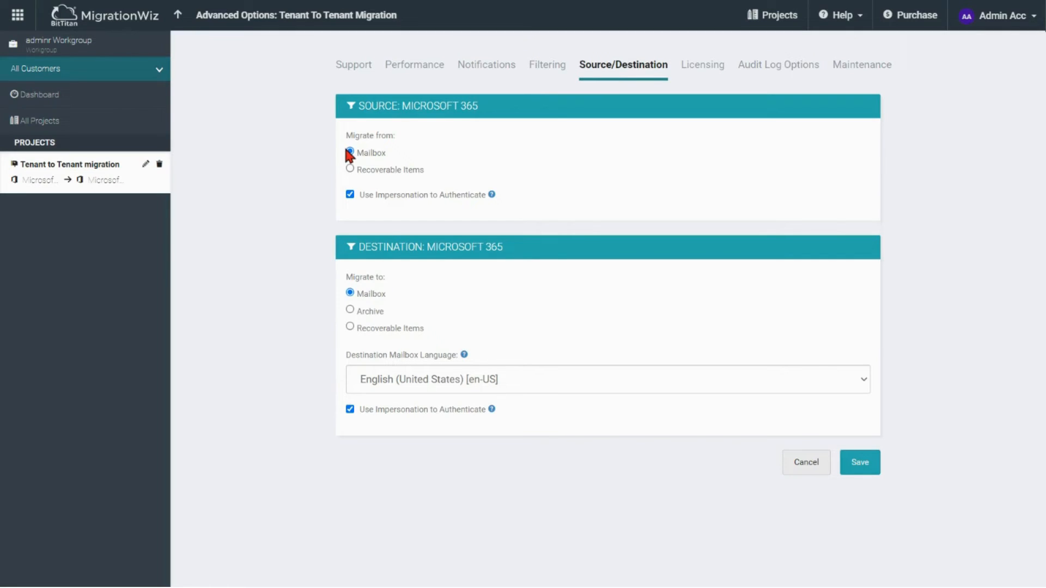
pyautogui.click(705, 69)
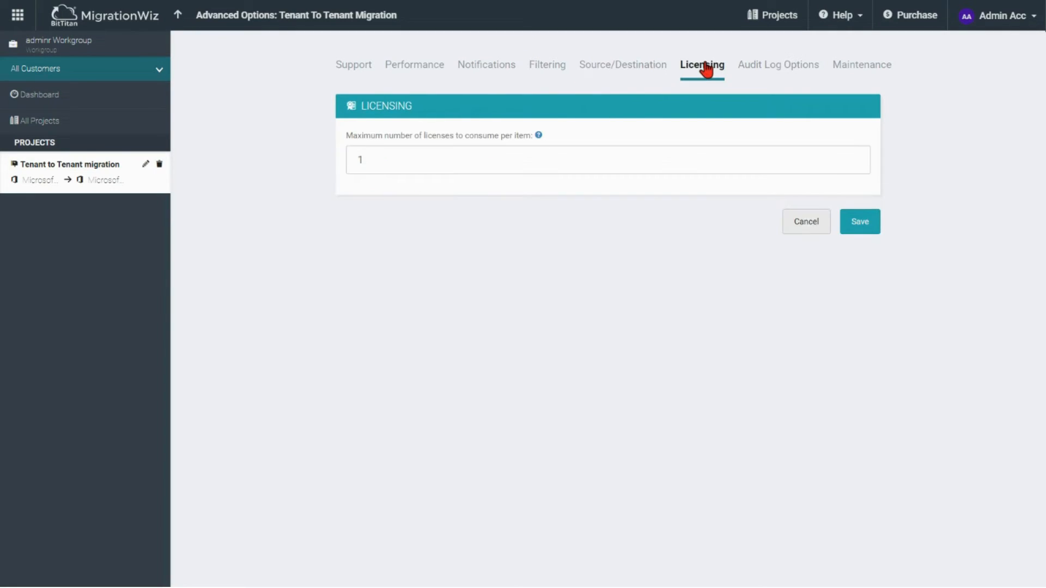
pyautogui.click(757, 76)
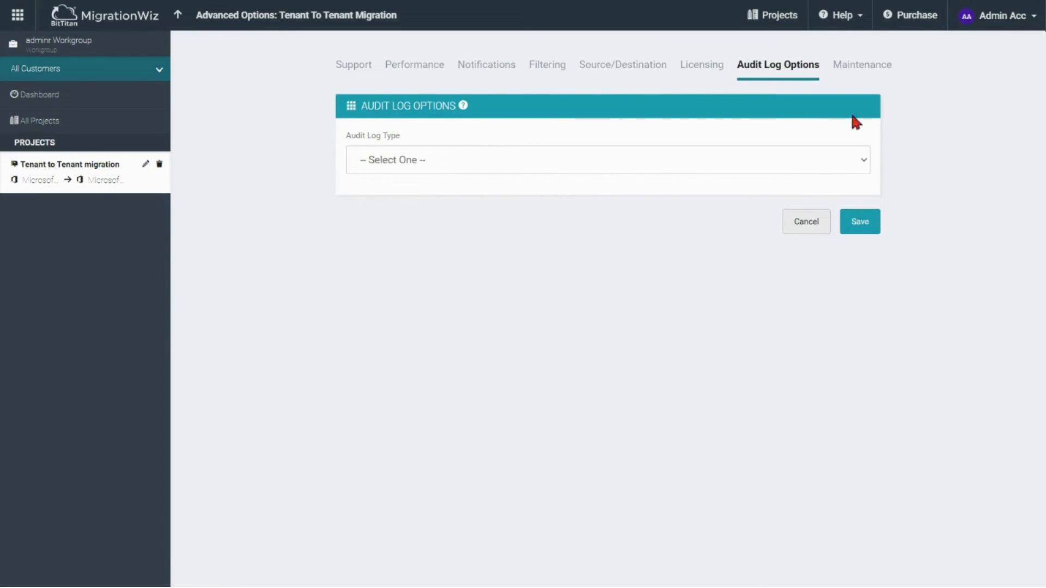
pyautogui.click(851, 220)
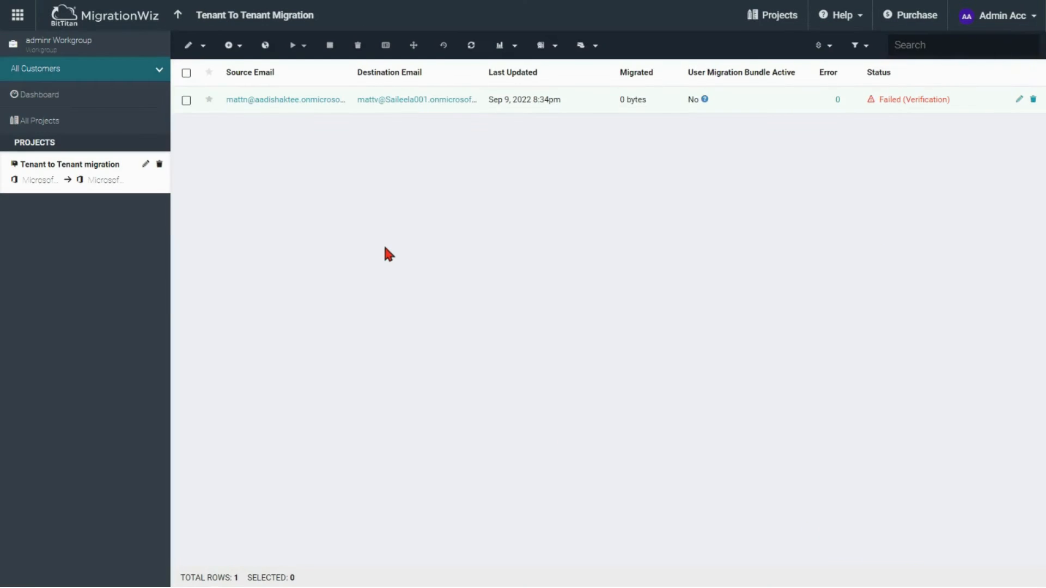
# Run Verify Credentials on the mailbox item in the Tenant to Tenant migration project and check its verification status
pyautogui.click(185, 100)
pyautogui.click(304, 48)
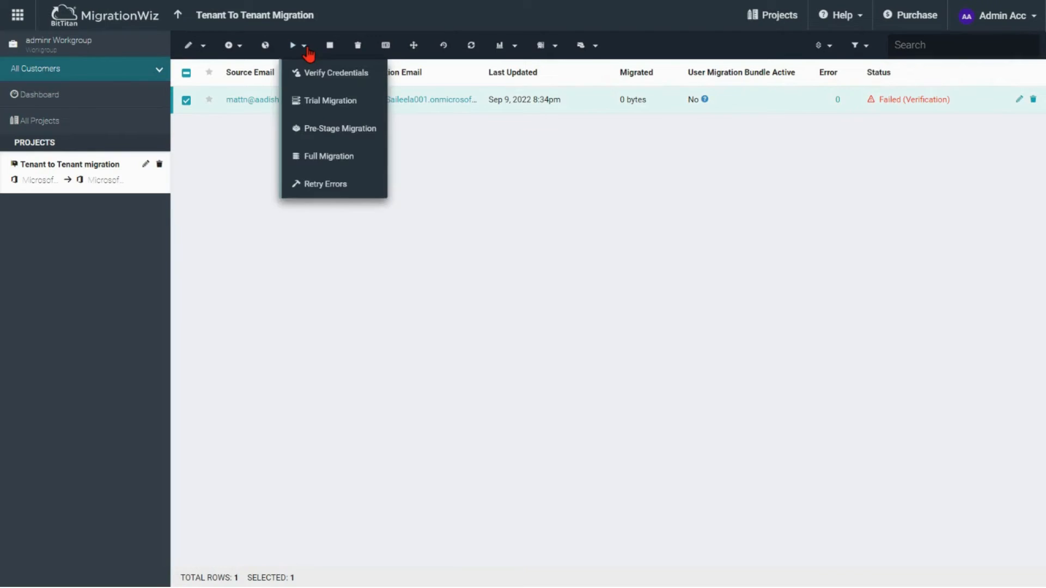
pyautogui.click(337, 76)
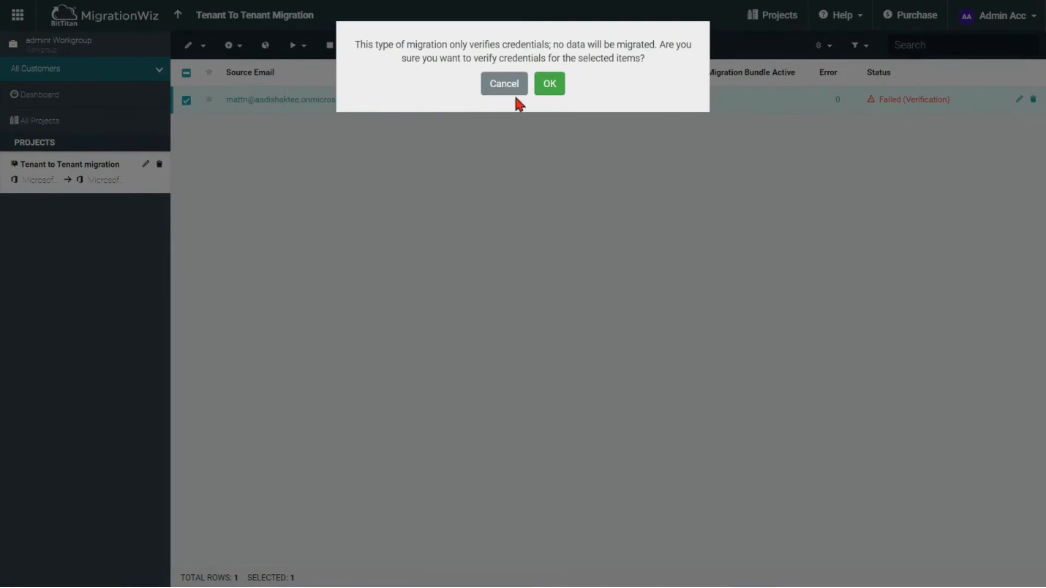
pyautogui.click(549, 90)
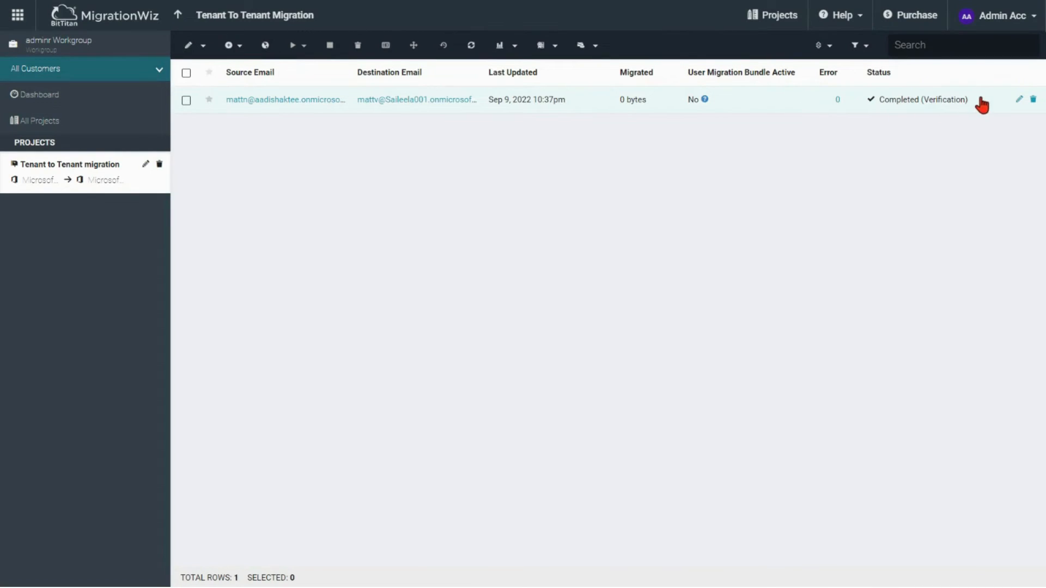
pyautogui.moveTo(981, 104); pyautogui.dragTo(888, 107)
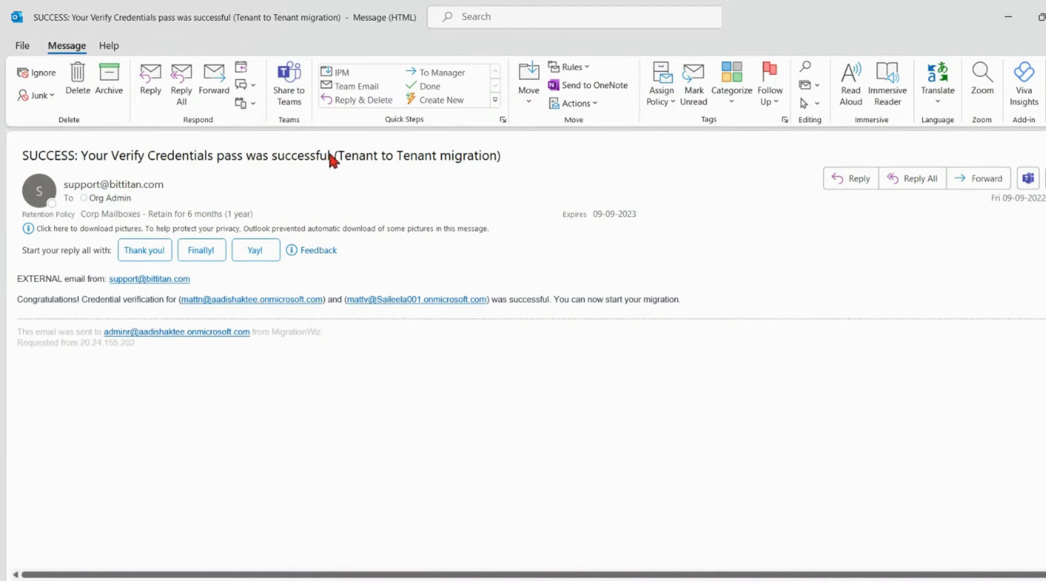
# In Outlook, read the subject of the MigrationWiz email about the Verify Credentials pass
pyautogui.moveTo(329, 155); pyautogui.dragTo(96, 155)
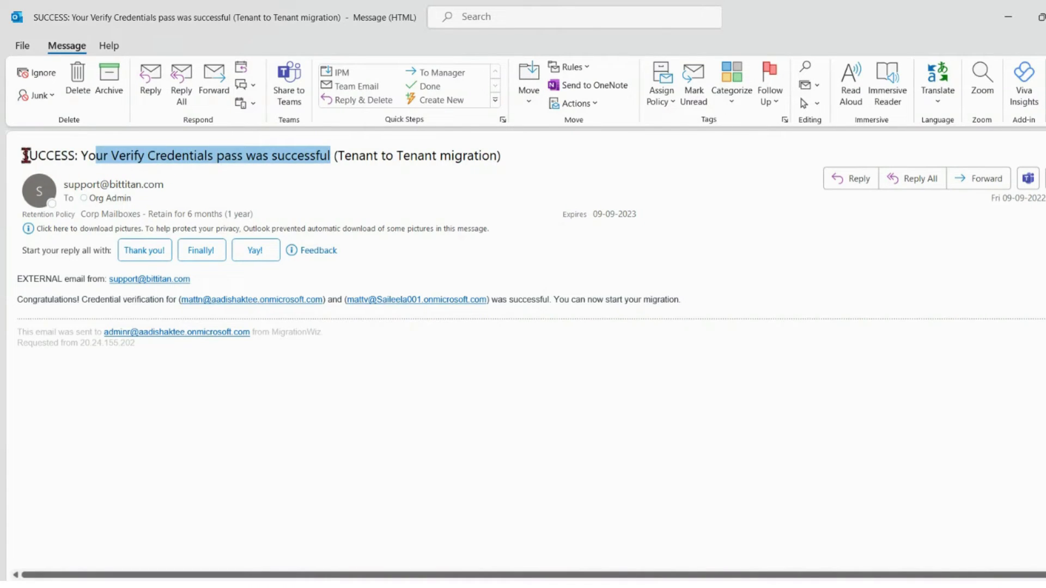
pyautogui.moveTo(25, 156); pyautogui.dragTo(331, 156)
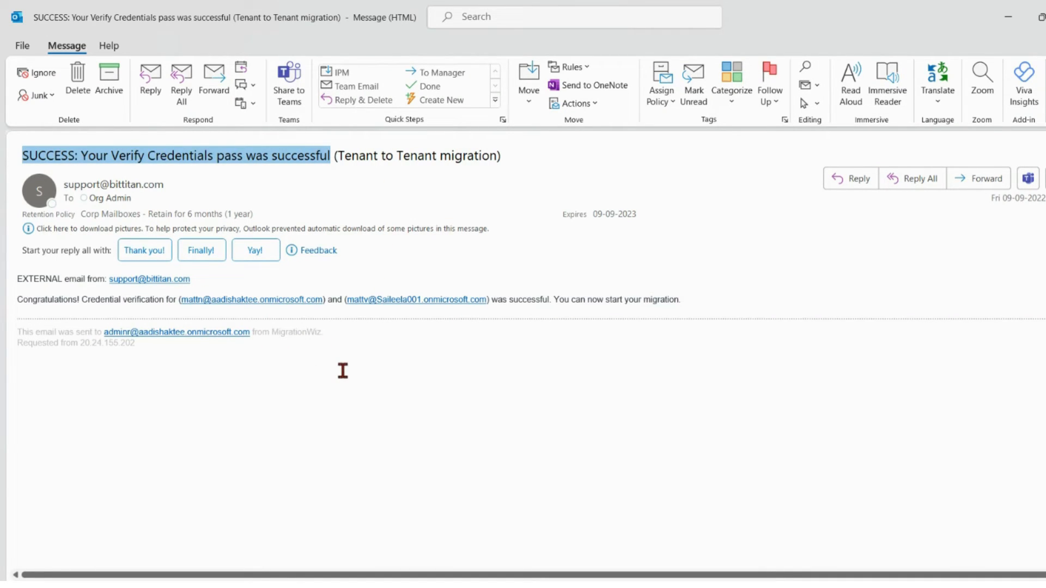
pyautogui.hotkey('alt', 'Tab')
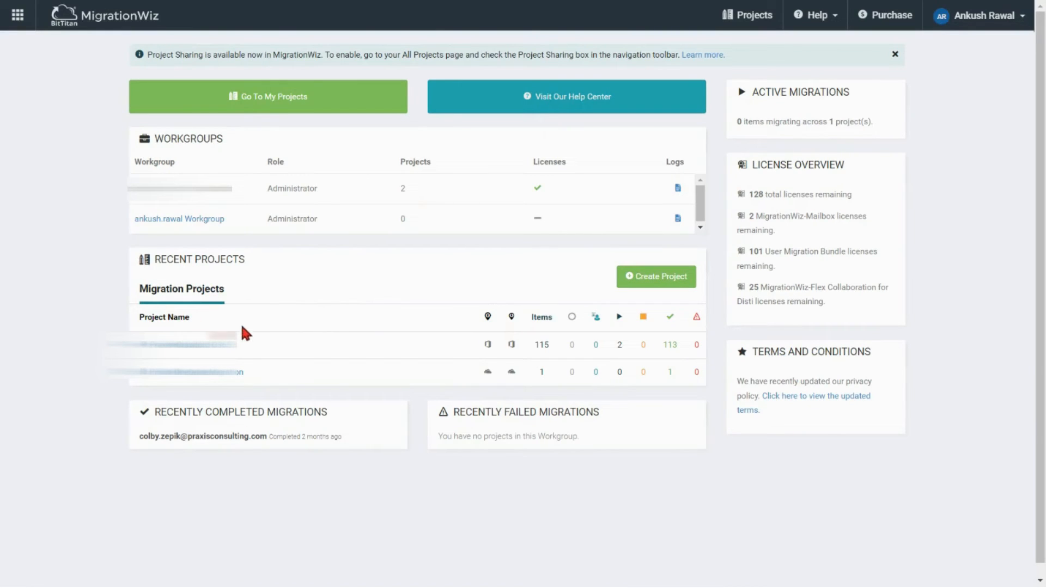
# In MigrationWiz, open the O365 mailbox project, apply a User Migration Bundle license to the first mailbox and check its license and verification status
pyautogui.click(204, 355)
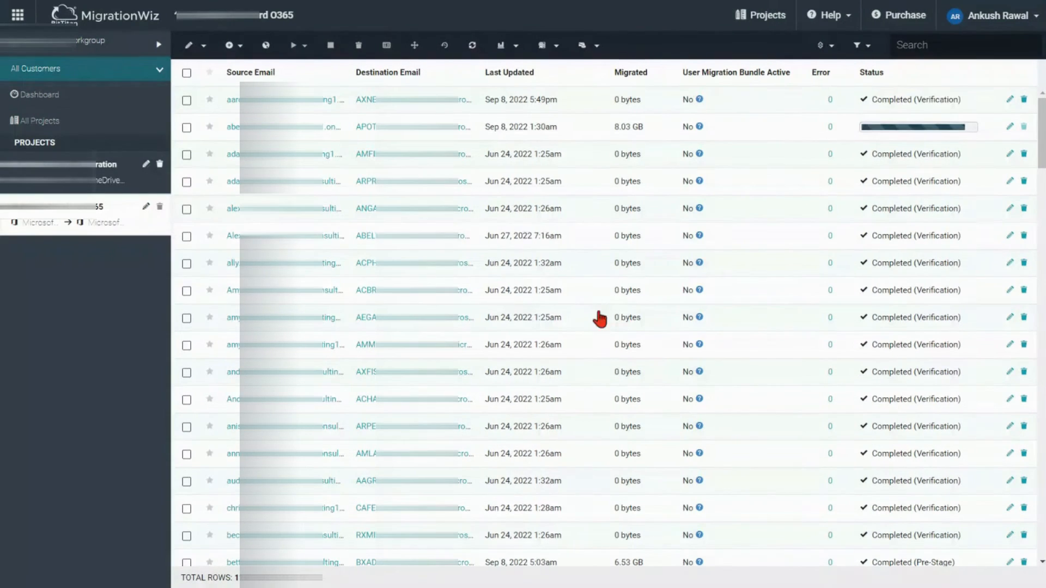
pyautogui.click(187, 101)
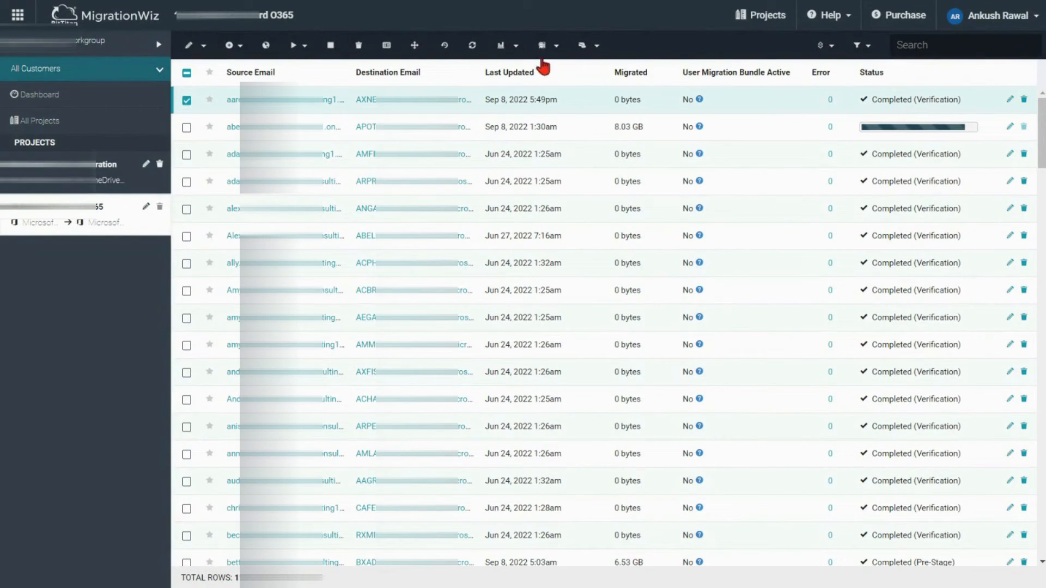
pyautogui.click(556, 48)
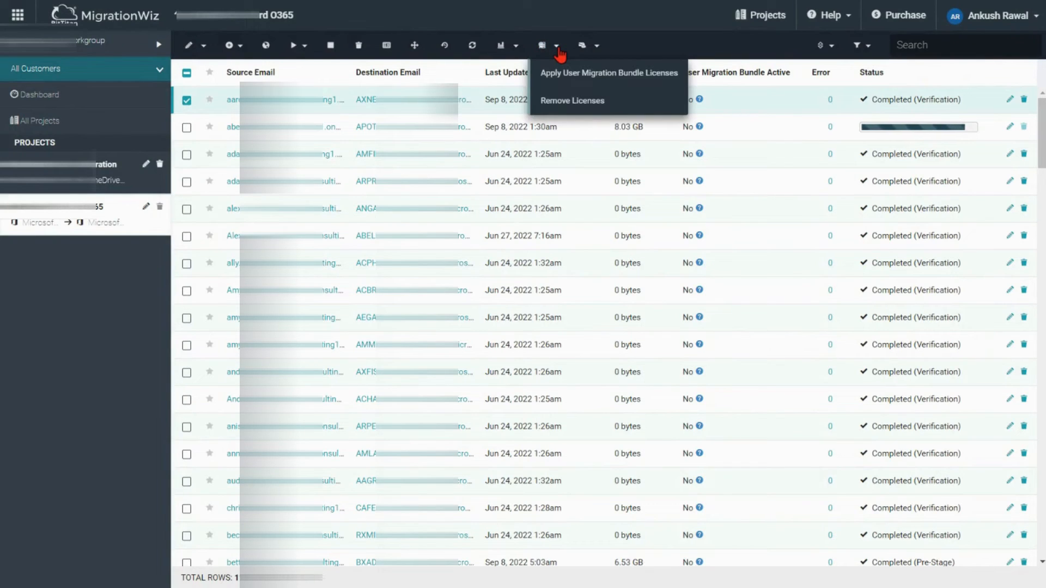
pyautogui.click(607, 76)
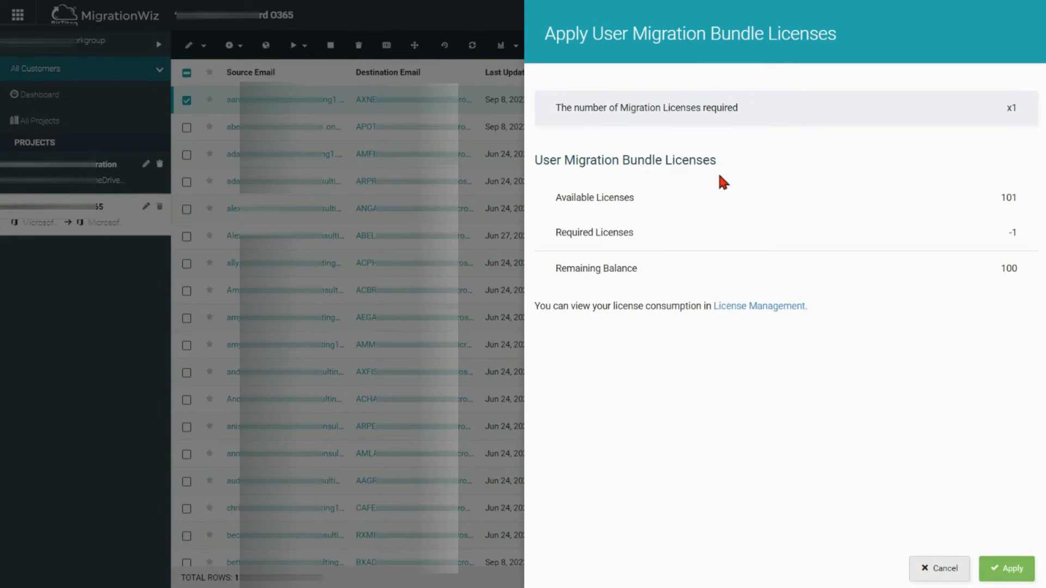
pyautogui.click(997, 574)
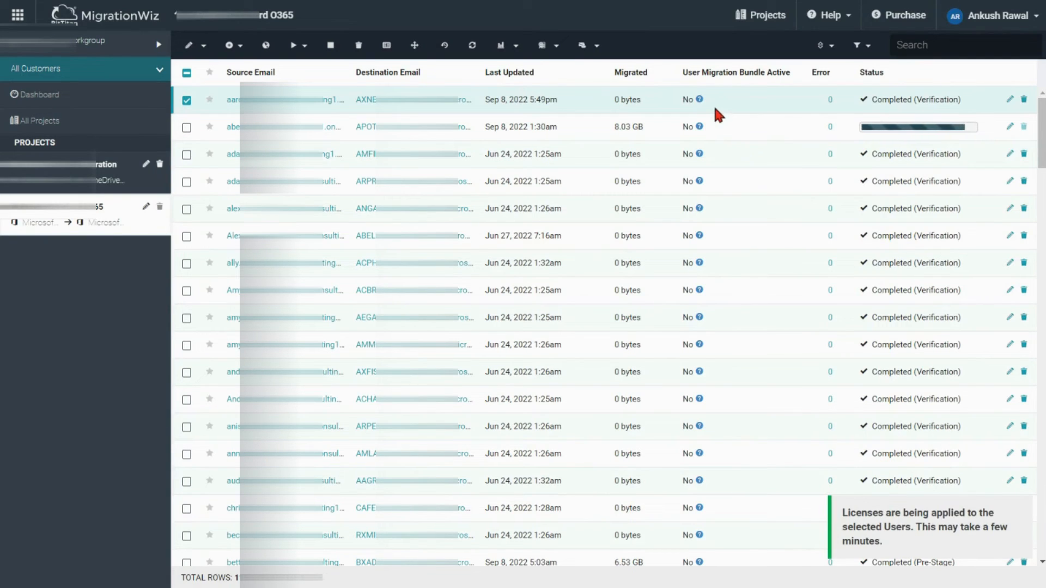
pyautogui.doubleClick(688, 100)
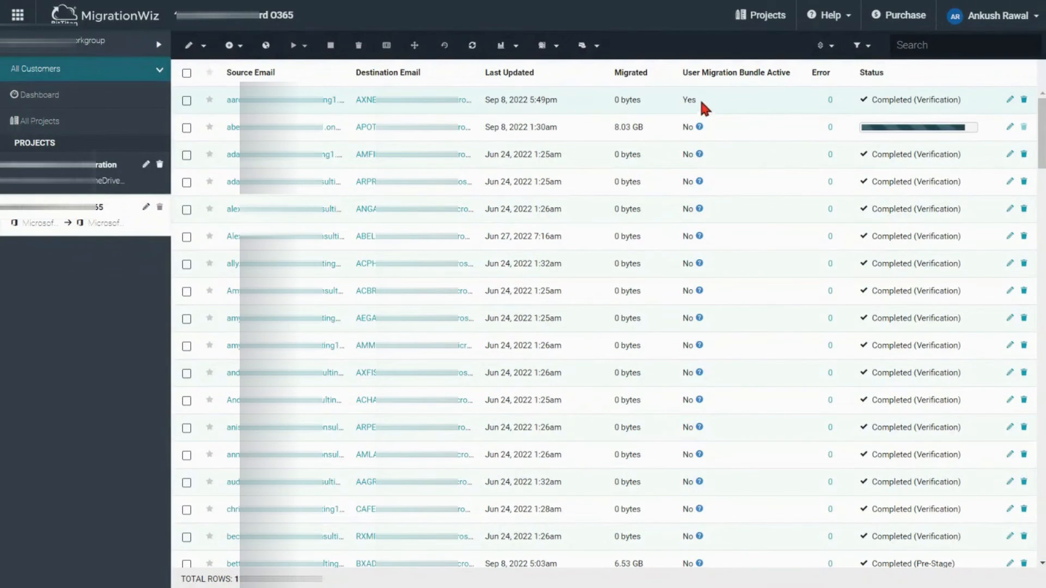
pyautogui.moveTo(702, 103); pyautogui.dragTo(679, 101)
pyautogui.moveTo(963, 101); pyautogui.dragTo(871, 104)
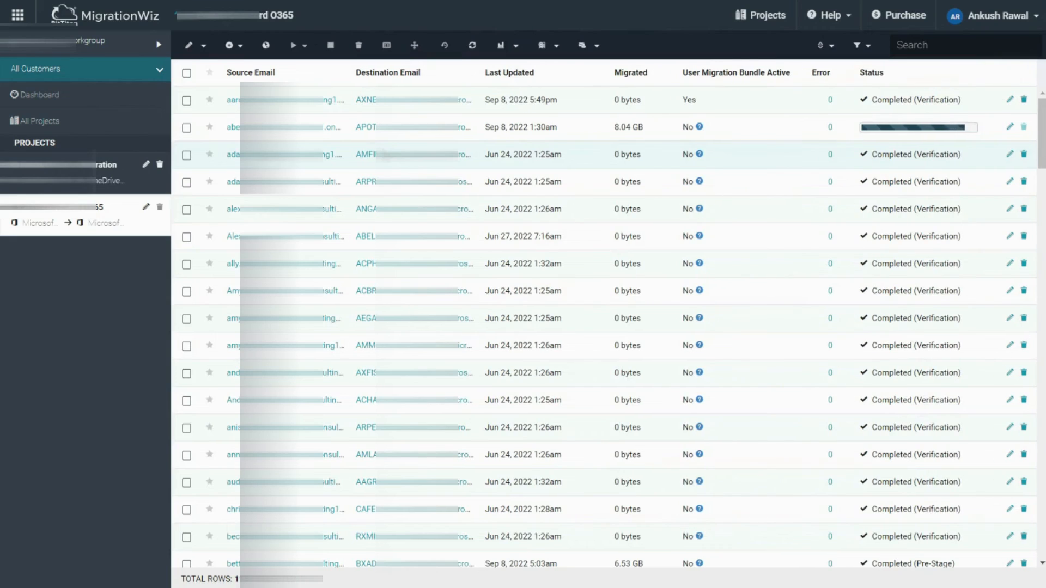
# Set up a Pre-Stage Migration for the first mailbox, with Teams Private chat included alongside Mail
pyautogui.click(187, 102)
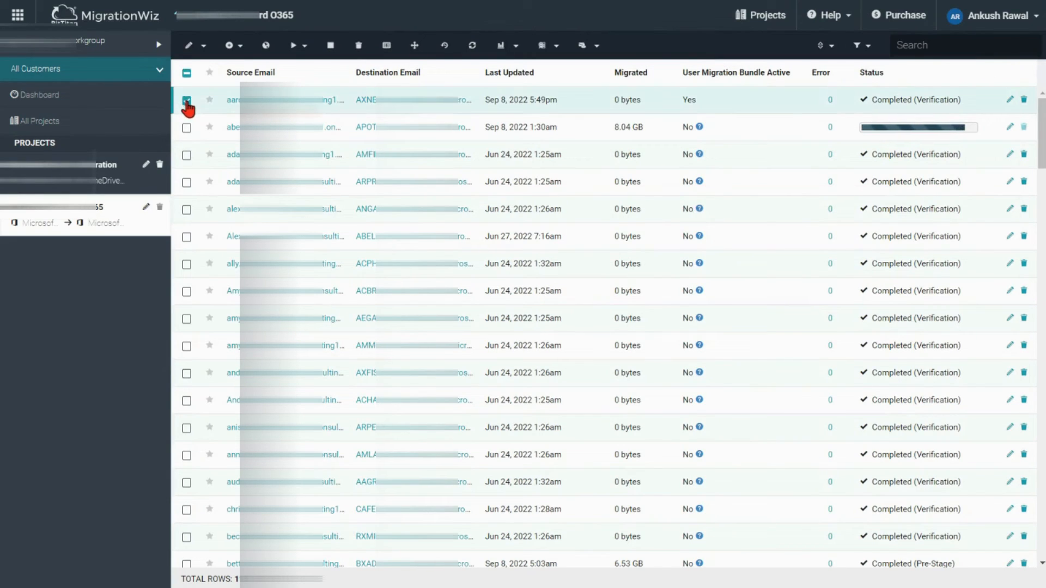
pyautogui.click(308, 49)
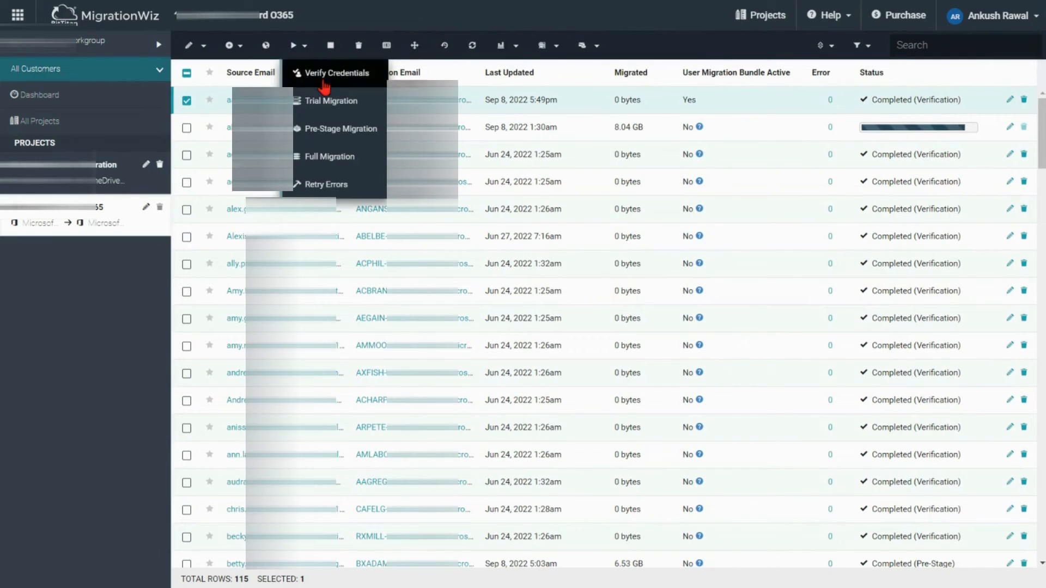
pyautogui.click(331, 129)
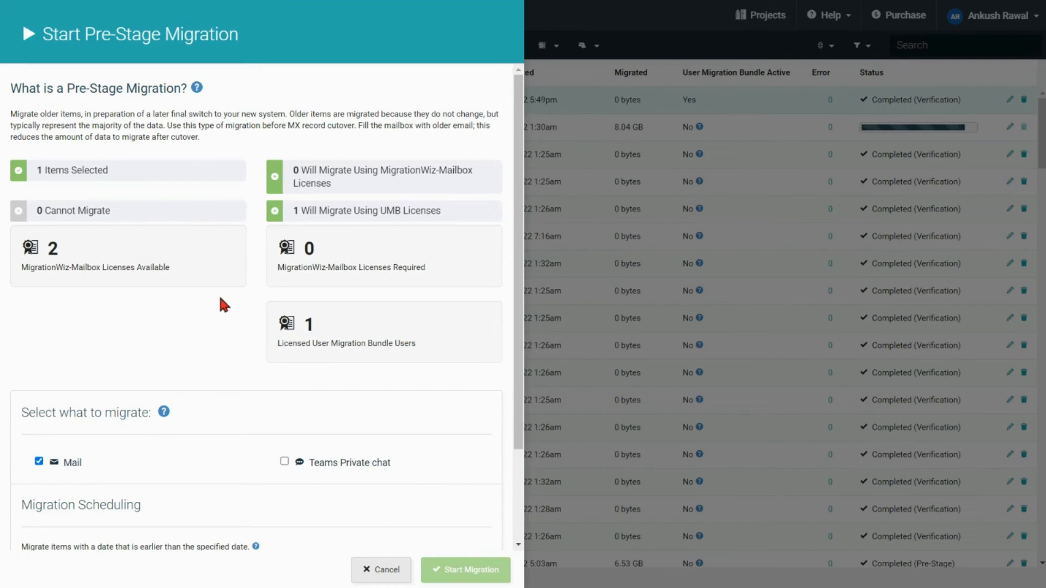
pyautogui.moveTo(444, 212); pyautogui.dragTo(383, 213)
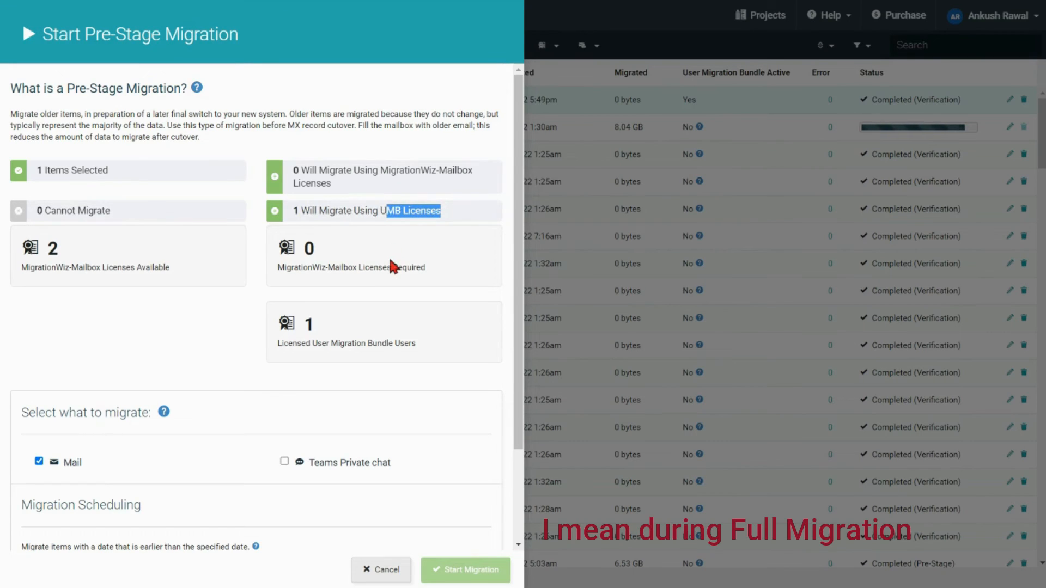
pyautogui.scroll(-2, 388, 256)
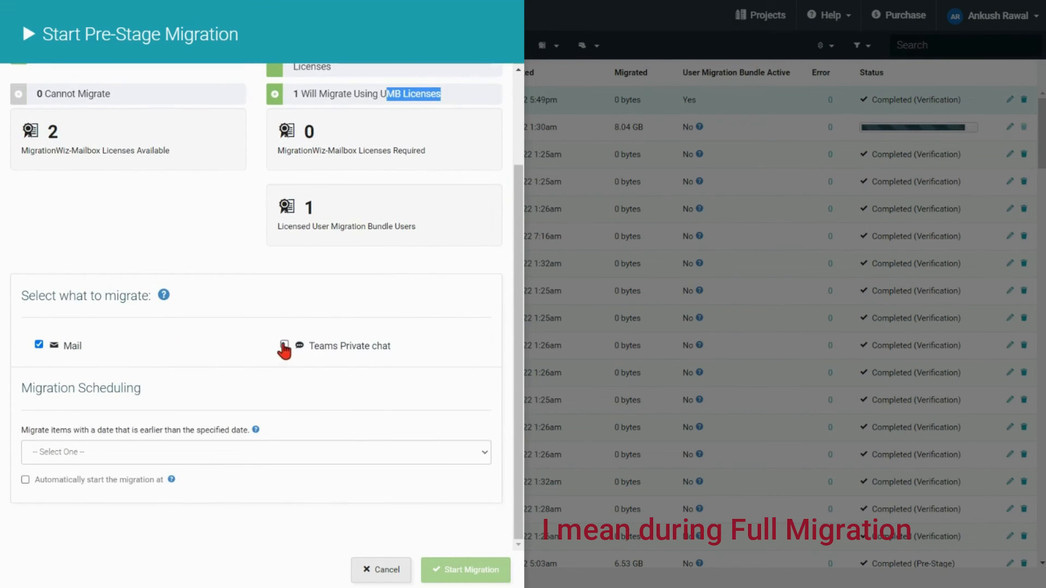
pyautogui.click(284, 345)
pyautogui.scroll(1, 339, 308)
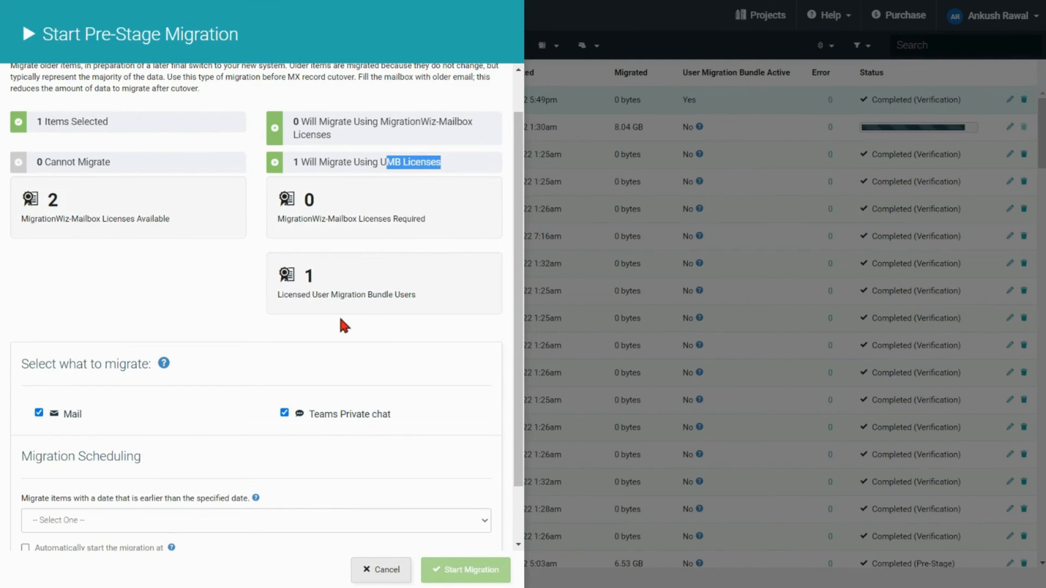
pyautogui.scroll(-1, 340, 320)
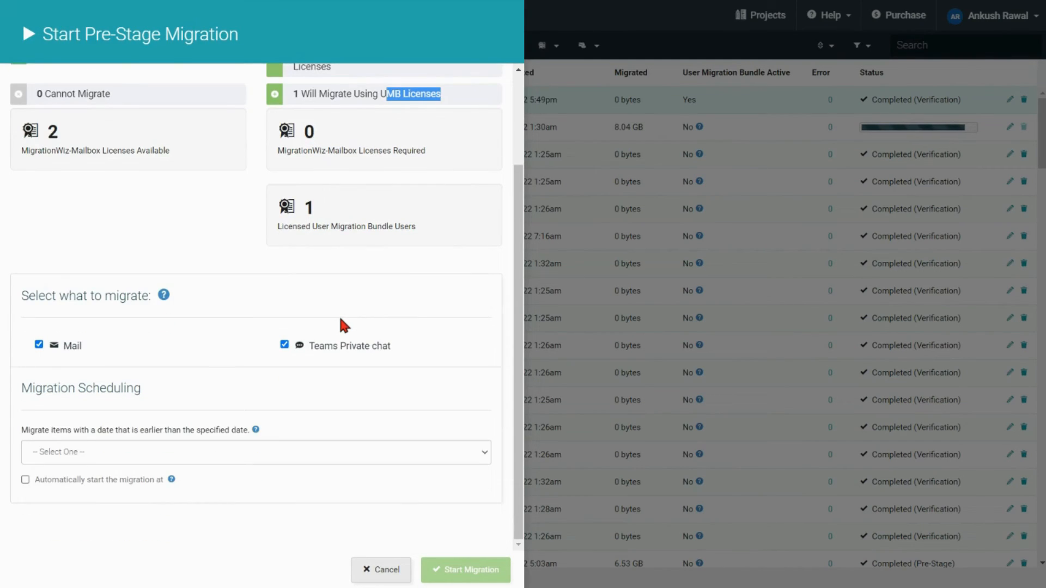
# Limit the pre-stage migration to items earlier than a specific time: Aug 25, 2022, 23:45
pyautogui.click(76, 452)
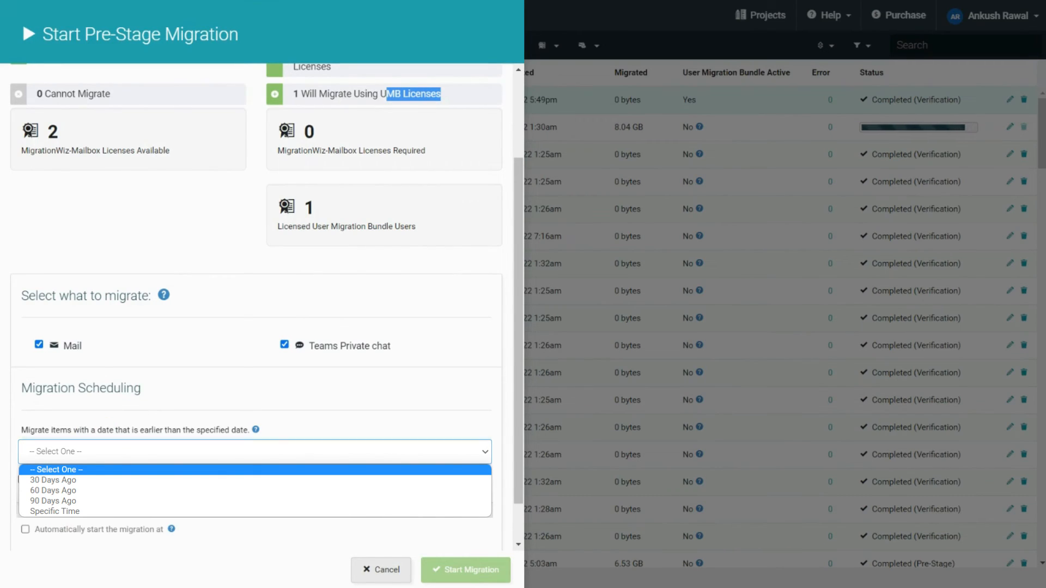
pyautogui.click(60, 511)
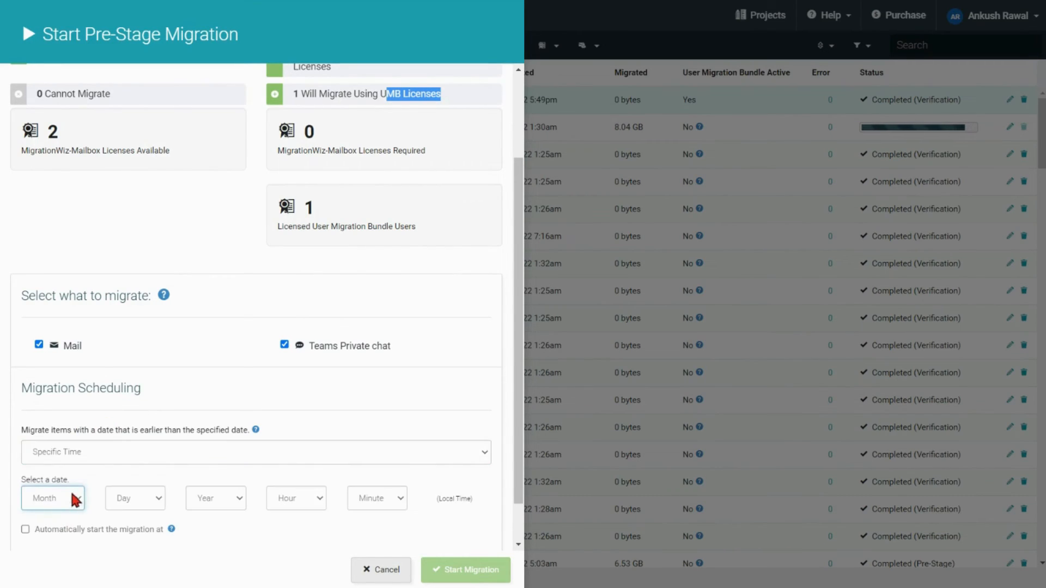
pyautogui.click(56, 438)
pyautogui.click(156, 498)
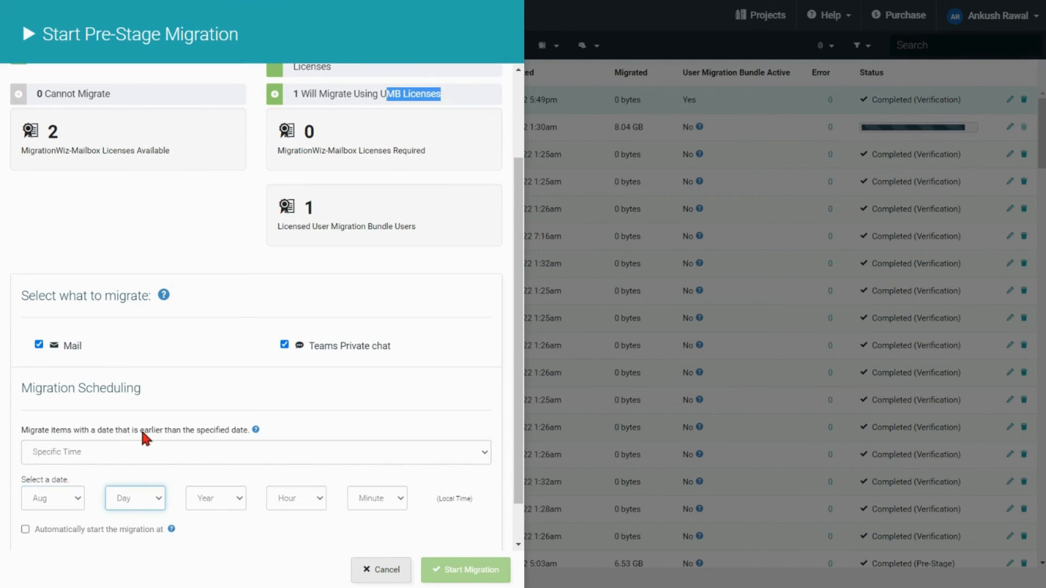
pyautogui.click(139, 426)
pyautogui.click(230, 496)
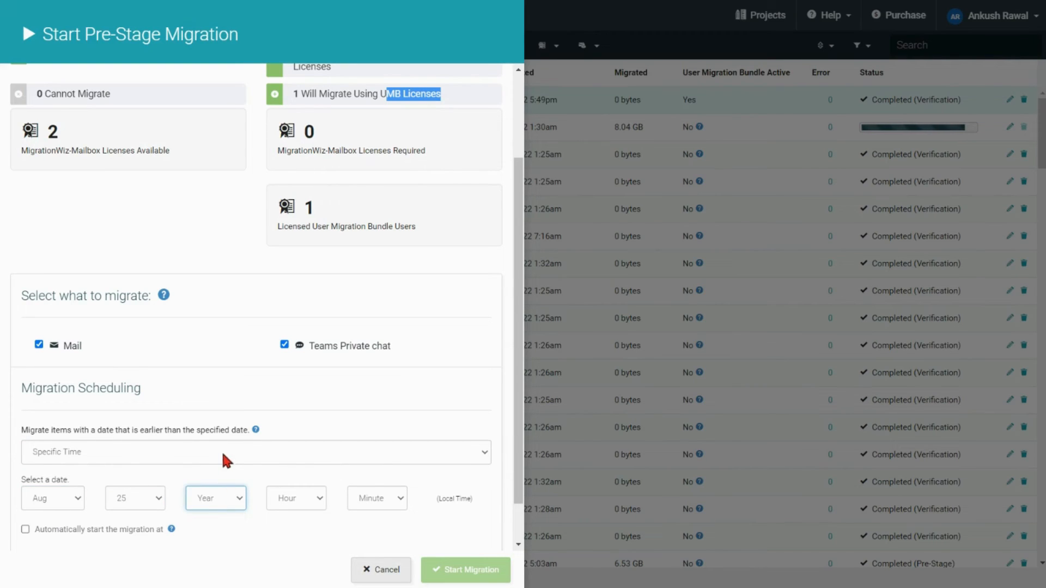
pyautogui.click(223, 404)
pyautogui.click(302, 495)
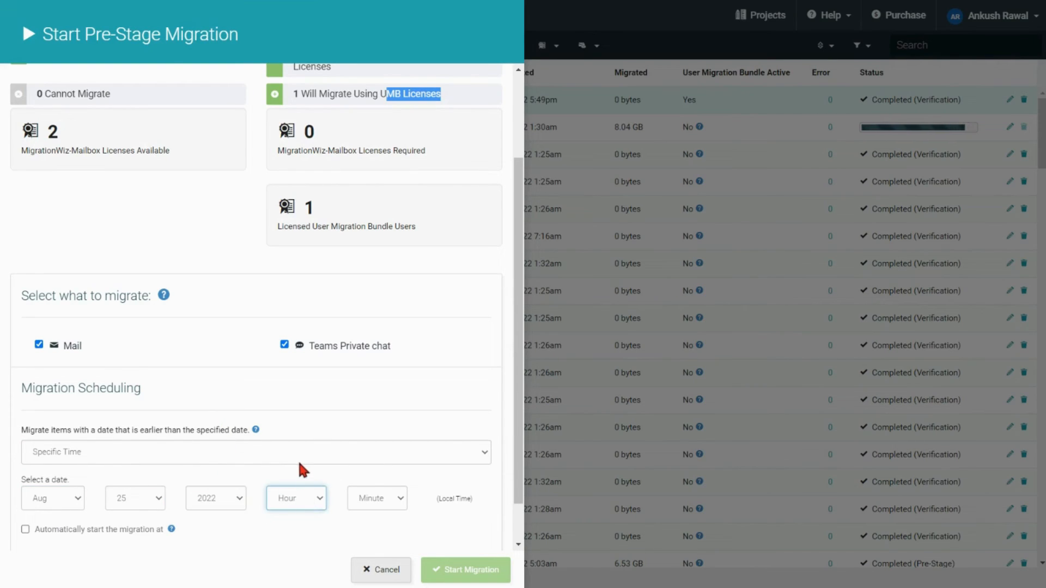
pyautogui.click(290, 476)
pyautogui.click(394, 498)
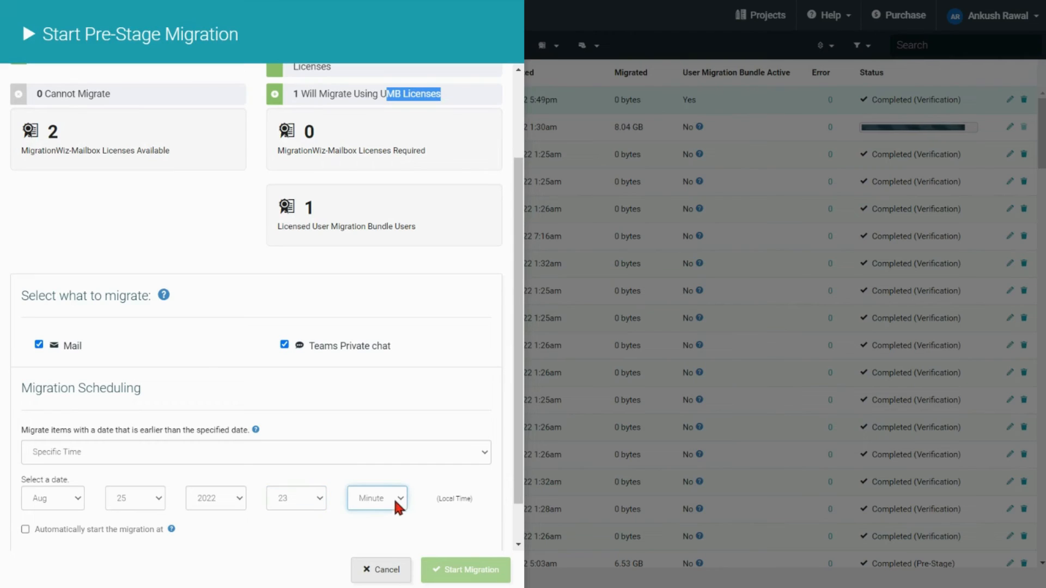
pyautogui.click(385, 484)
pyautogui.click(296, 545)
# Review the license, content and scheduling settings, and start the pre-stage migration
pyautogui.scroll(3, 387, 396)
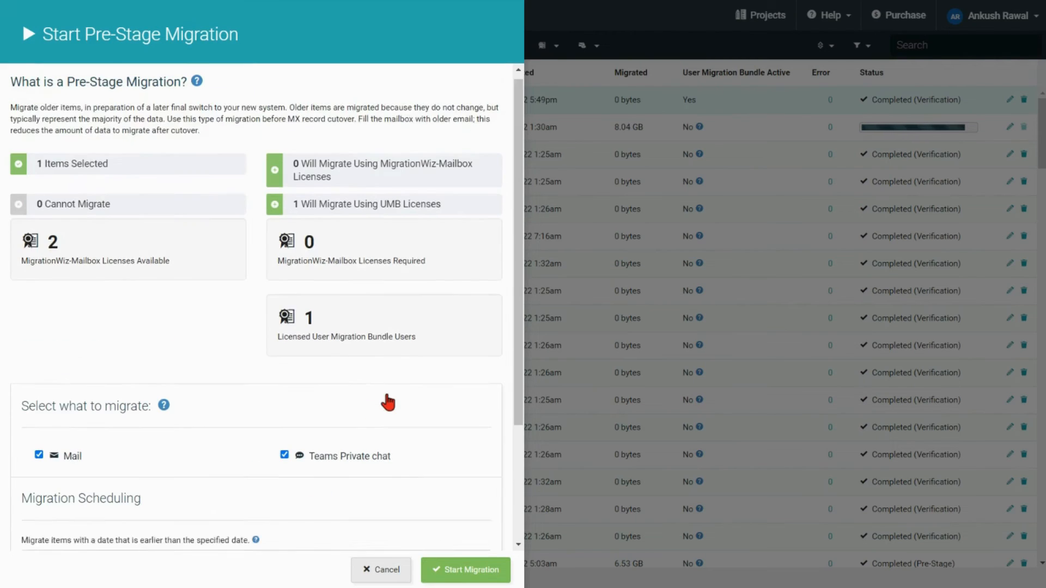
pyautogui.scroll(-3, 387, 396)
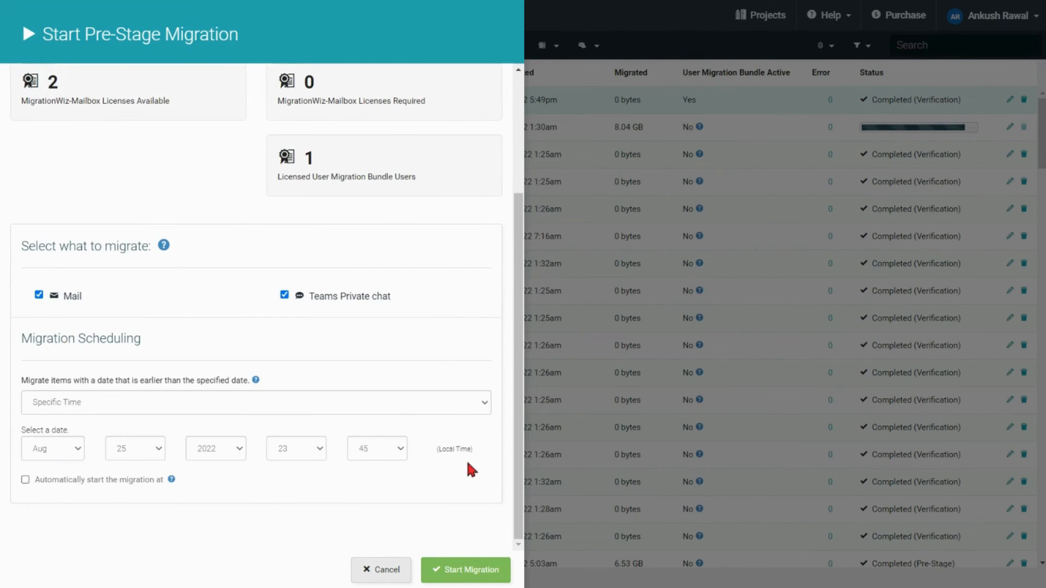
pyautogui.click(461, 572)
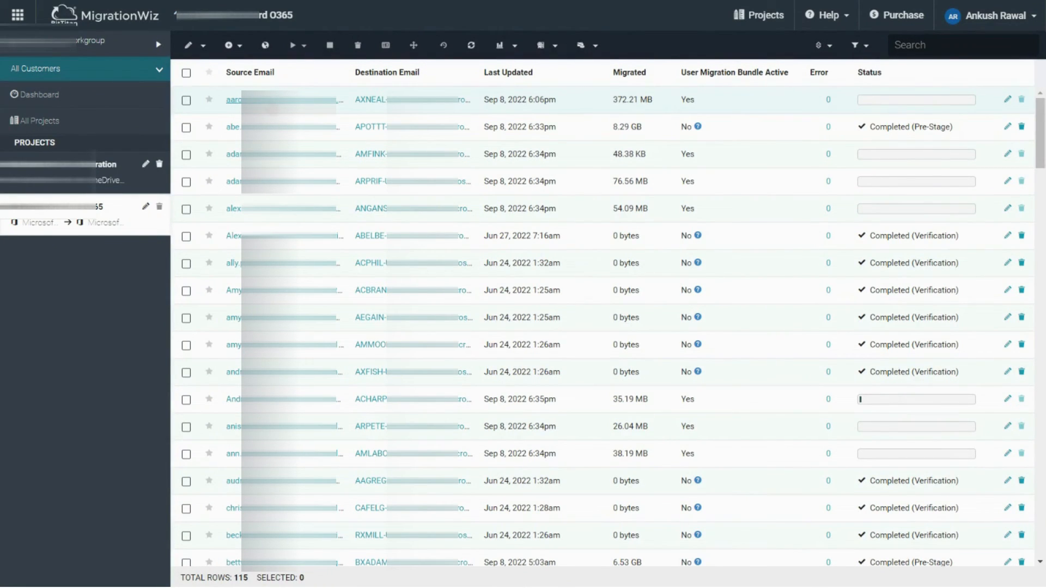
# Examine the folder summary in the first mailbox's migration details, and its migrated data size in the project's mailbox list
pyautogui.click(273, 108)
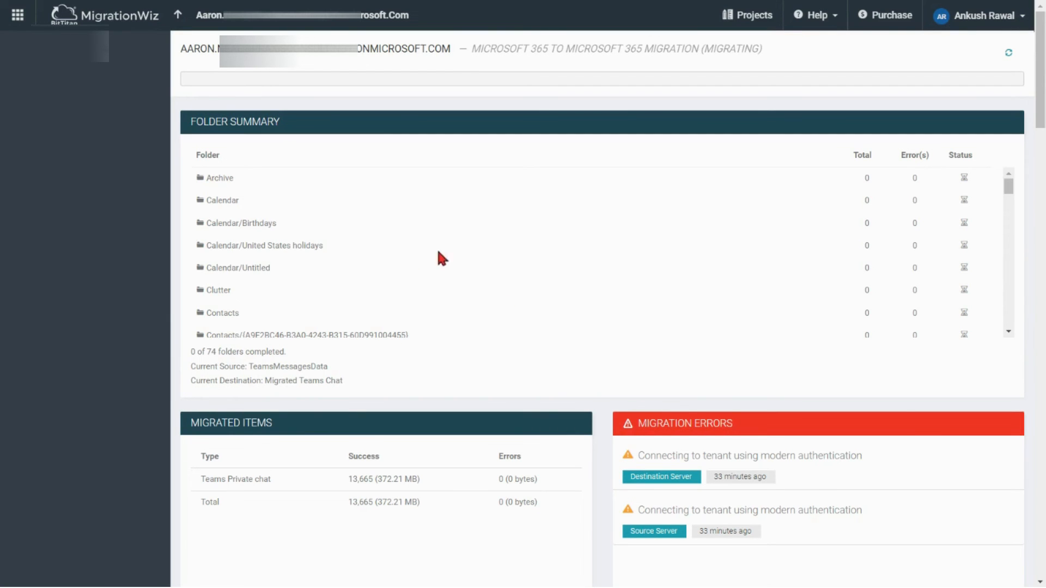
pyautogui.moveTo(287, 352); pyautogui.dragTo(196, 352)
pyautogui.scroll(-10, 349, 246)
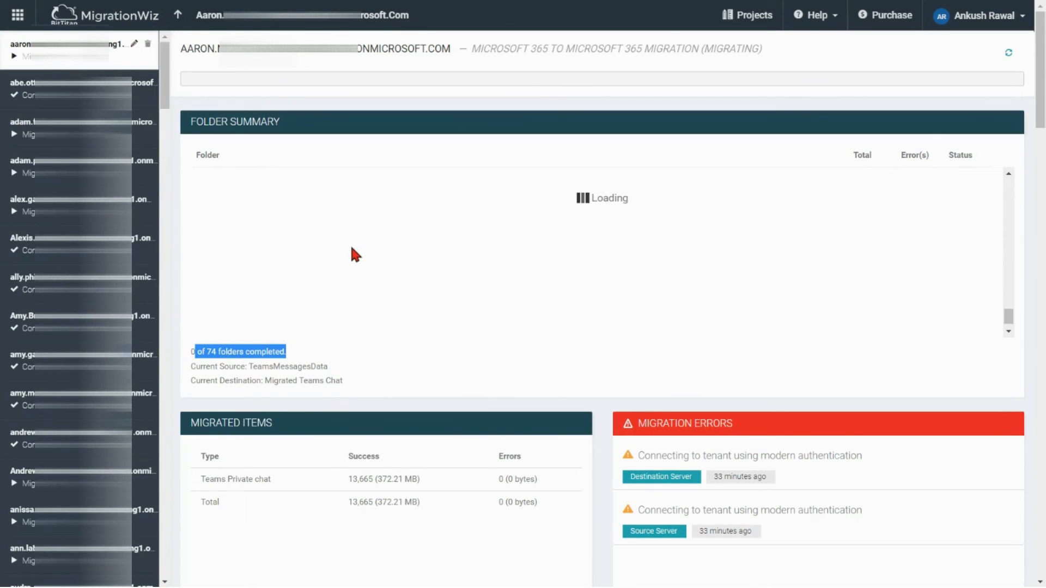
pyautogui.scroll(5, 351, 243)
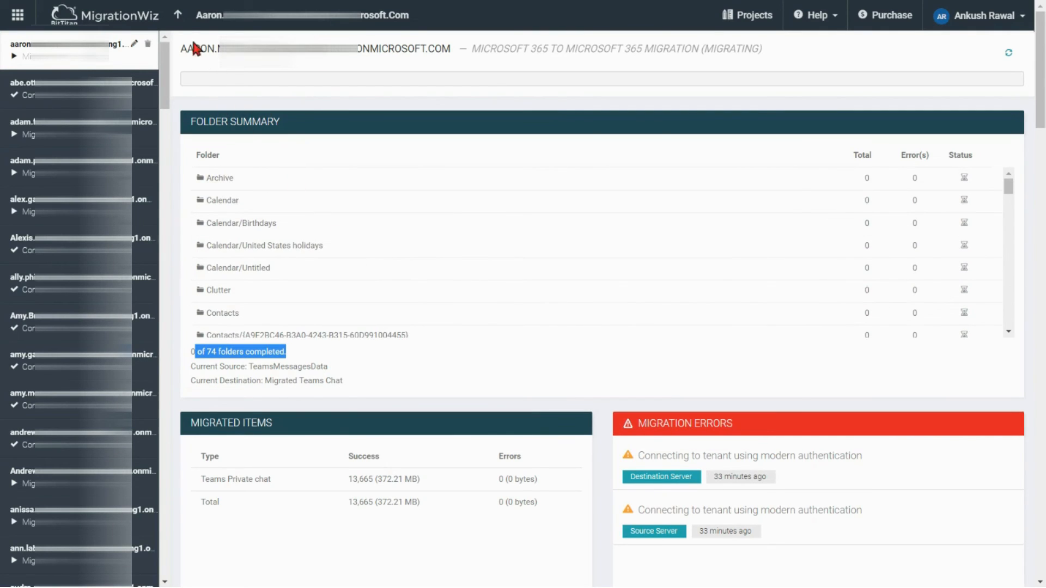
pyautogui.click(180, 16)
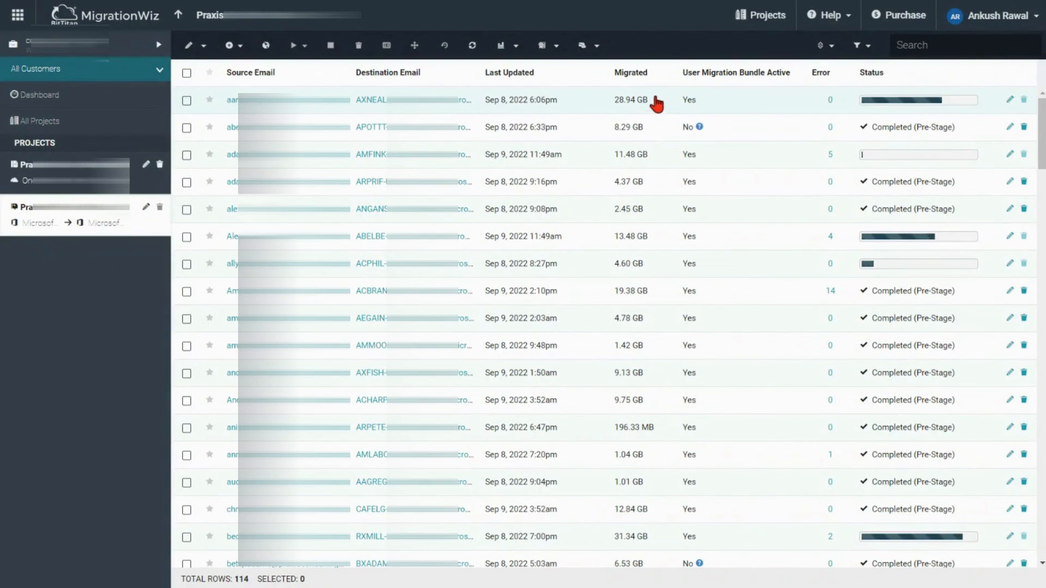
pyautogui.moveTo(656, 104); pyautogui.dragTo(614, 104)
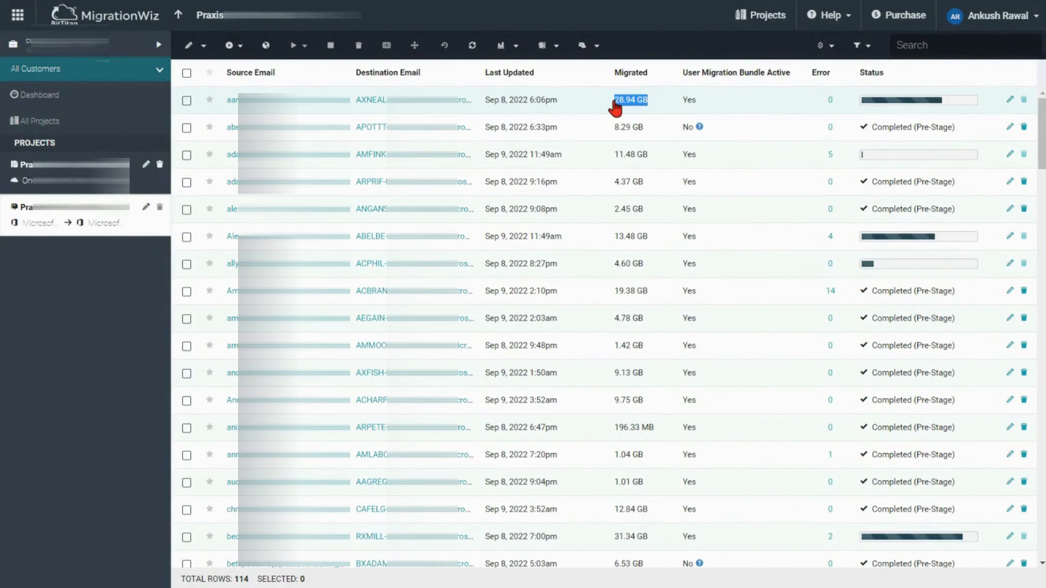
# Open the first mailbox's migration details and examine the item totals, errors and status of each folder in the folder summary
pyautogui.click(615, 104)
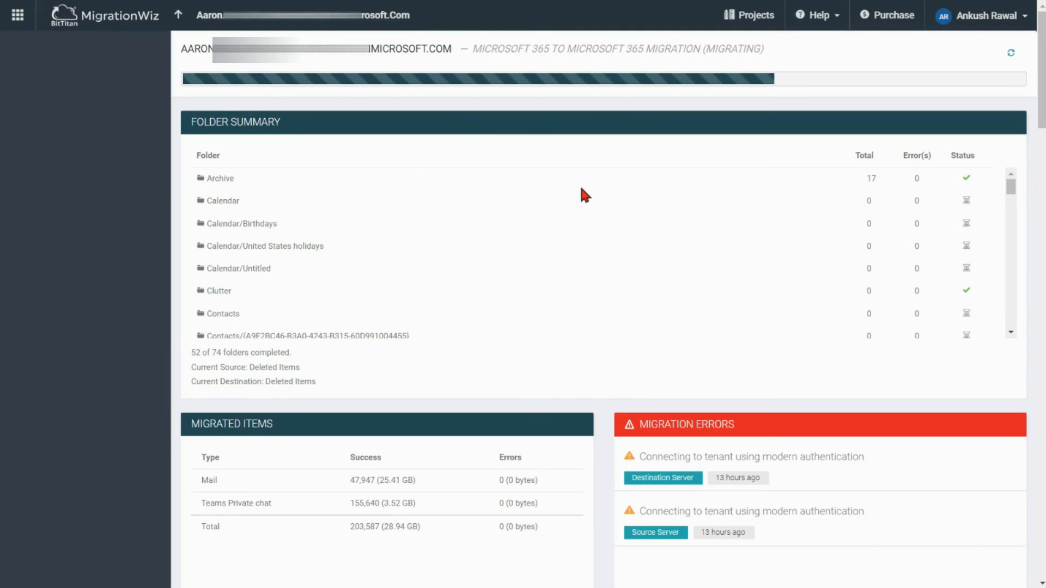
pyautogui.scroll(-5, 536, 224)
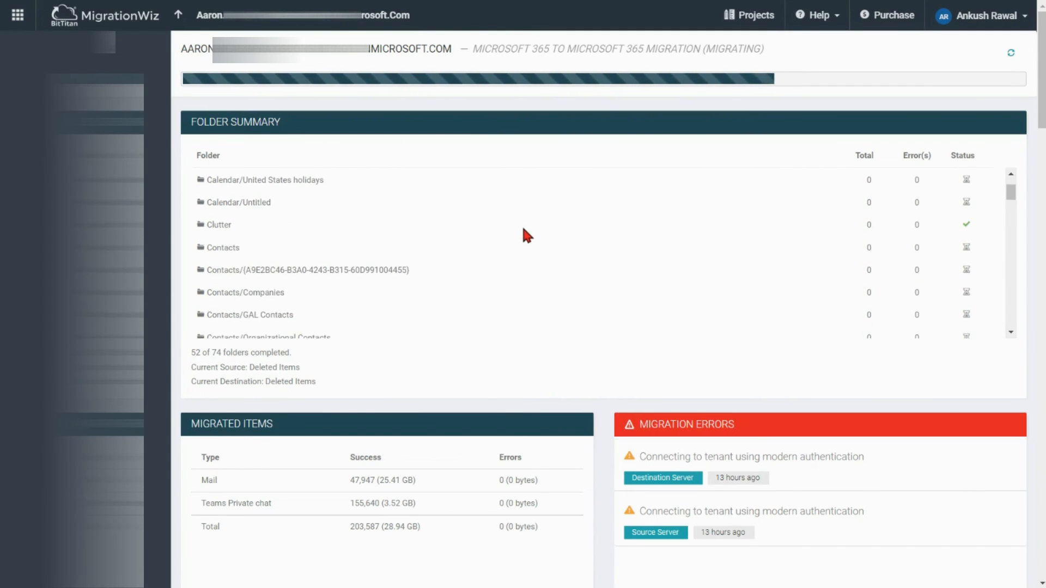
pyautogui.scroll(-2, 367, 263)
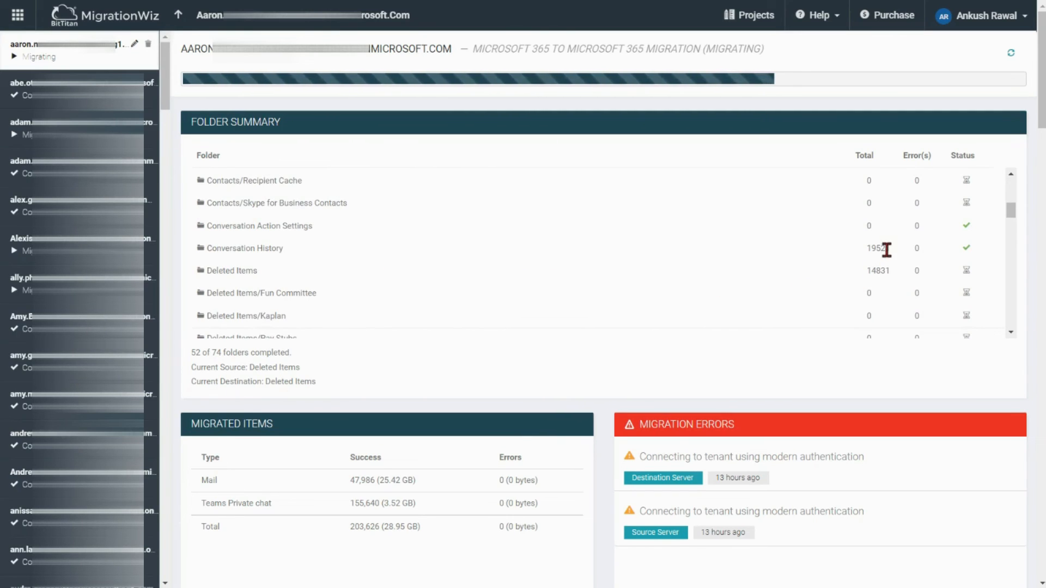
pyautogui.moveTo(885, 247); pyautogui.dragTo(867, 248)
pyautogui.scroll(-5, 905, 270)
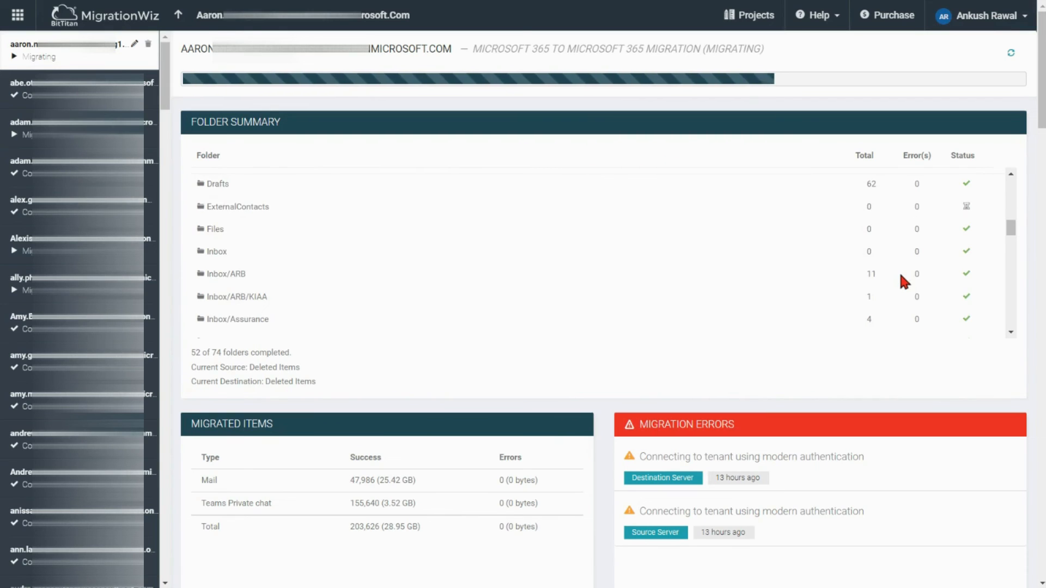
pyautogui.scroll(-8, 901, 275)
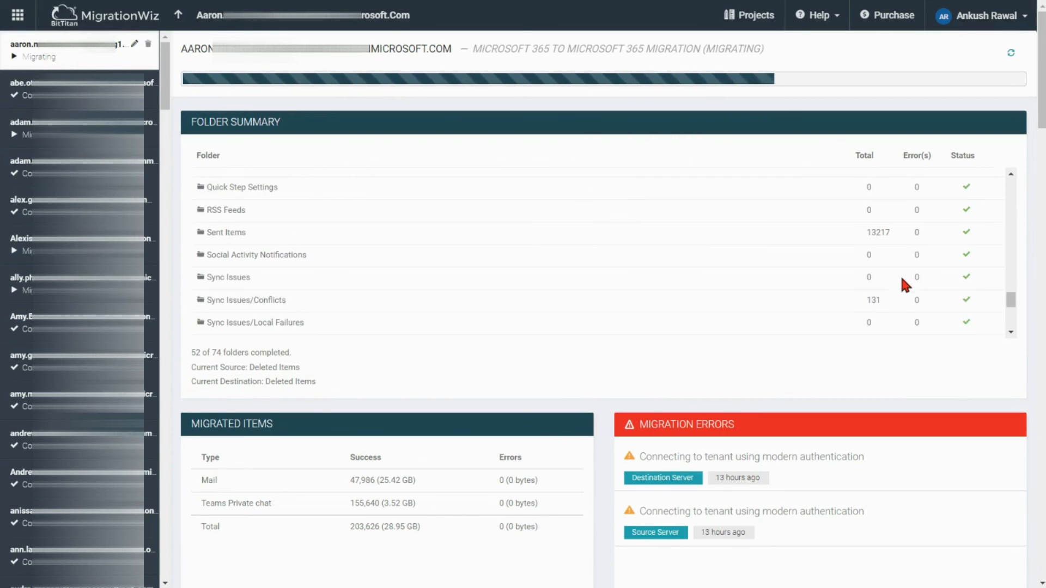
# Check the migrated item counts and sizes for Mail, Teams Private chat and the total
pyautogui.scroll(-4, 850, 330)
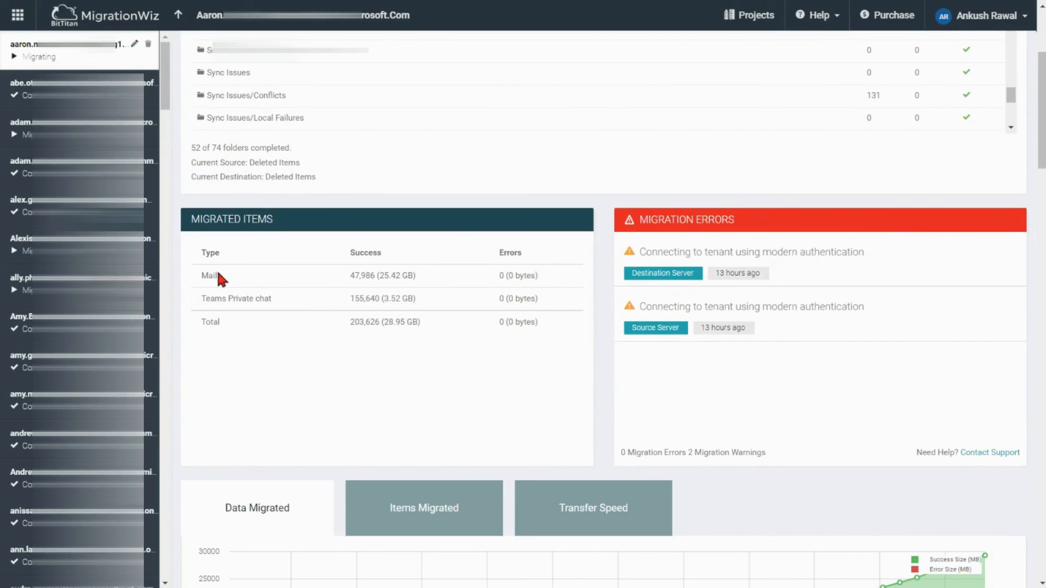
pyautogui.moveTo(218, 274); pyautogui.dragTo(197, 277)
pyautogui.moveTo(415, 276); pyautogui.dragTo(362, 323)
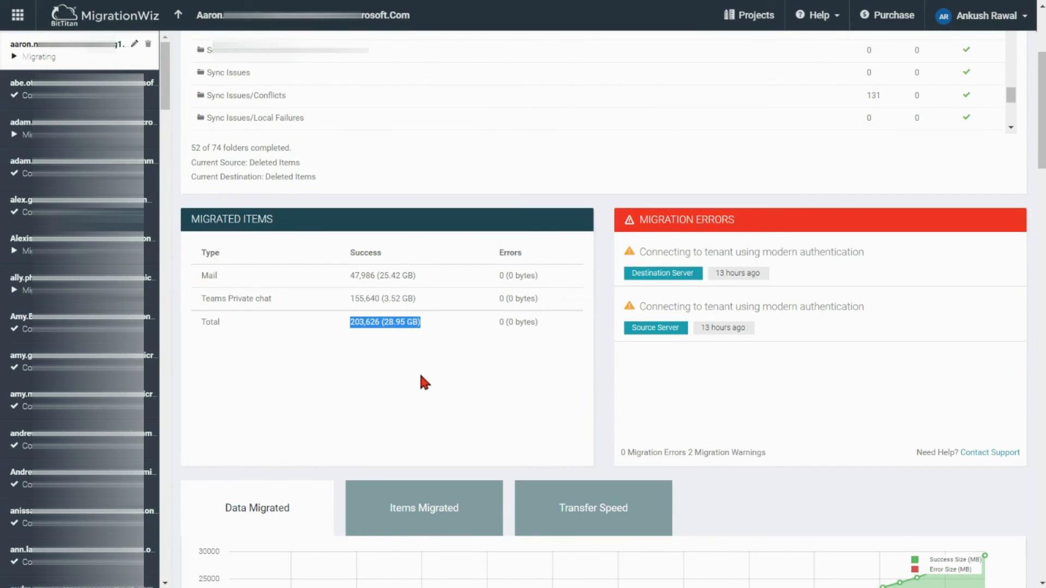
# Examine the Data Migrated, Items Migrated and Transfer Speed charts, plus the migration history, duration and time-spent statistics
pyautogui.scroll(-4, 421, 377)
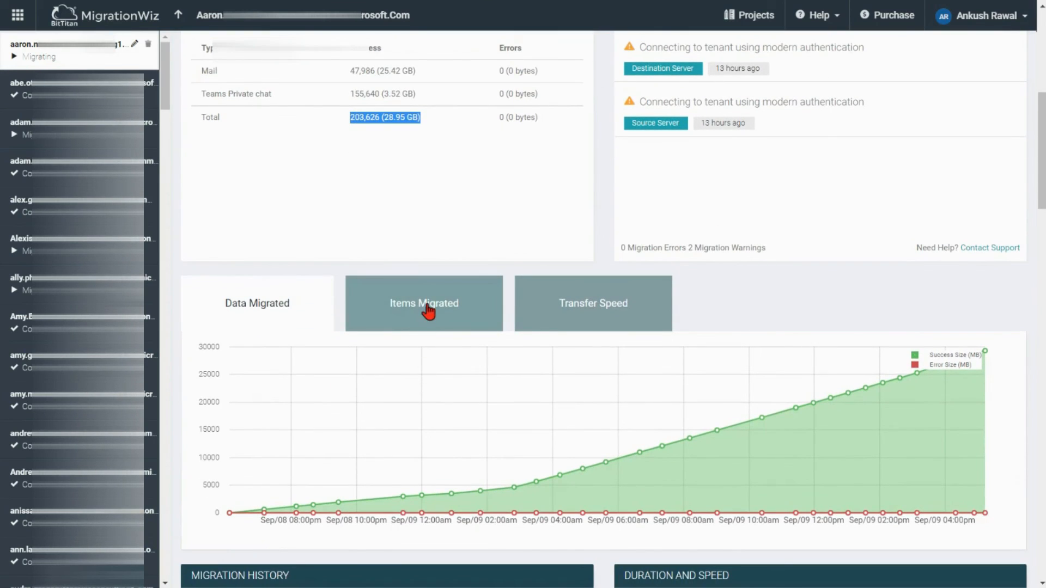
pyautogui.scroll(-3, 427, 310)
pyautogui.scroll(-1, 427, 310)
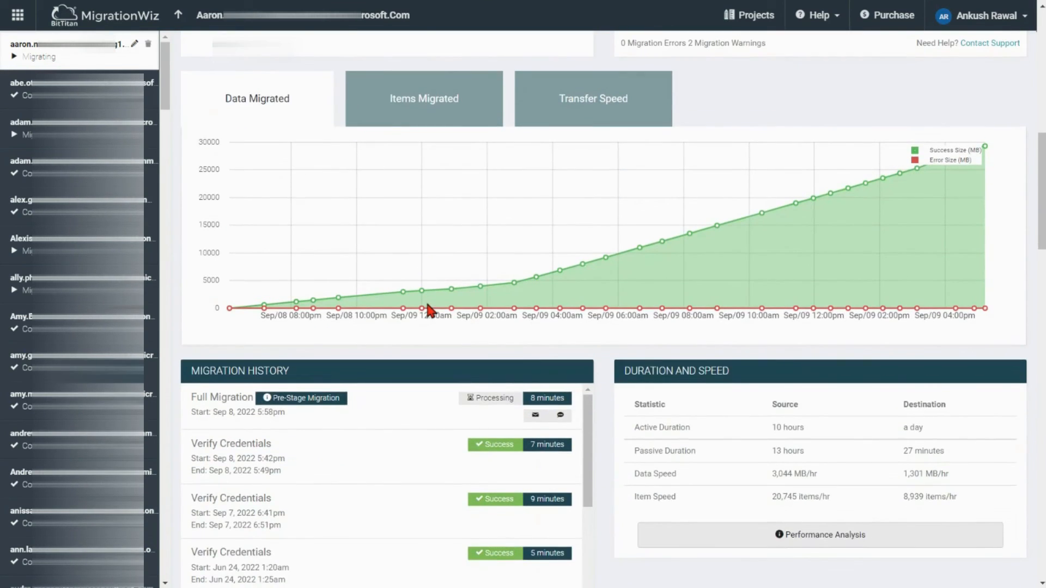
pyautogui.scroll(1, 427, 308)
pyautogui.click(443, 170)
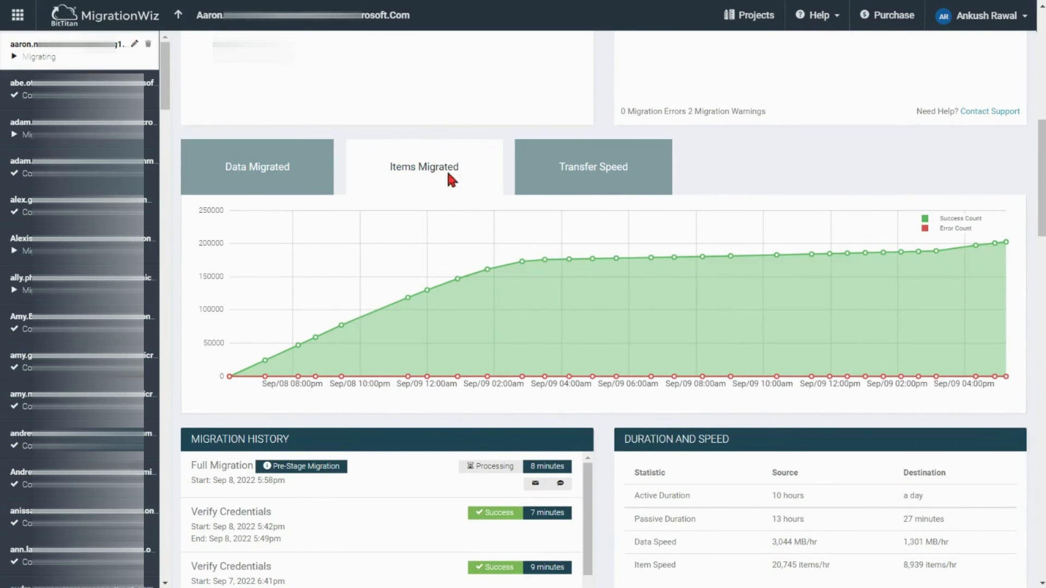
pyautogui.click(610, 190)
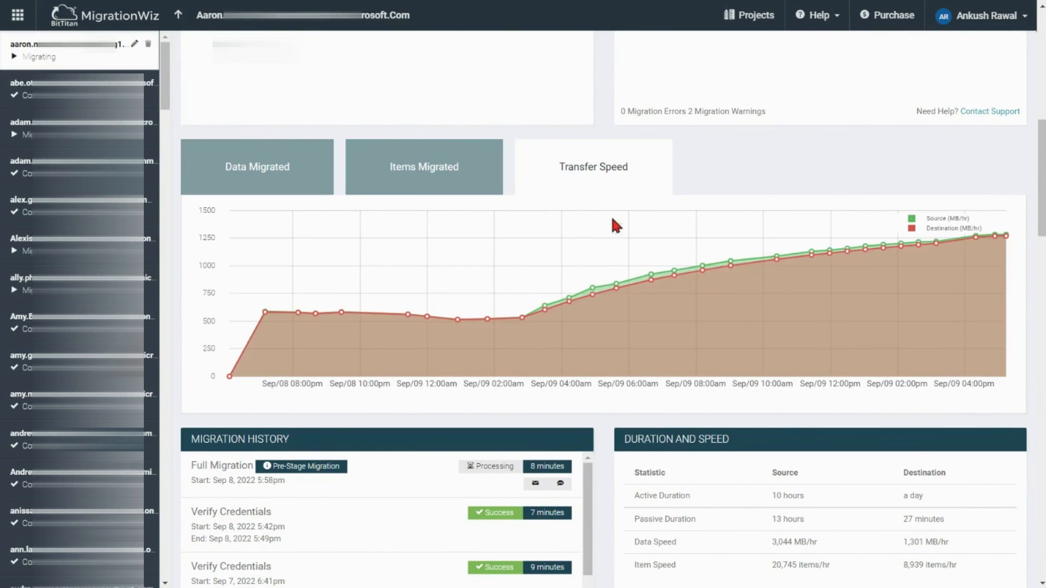
pyautogui.scroll(-8, 602, 273)
pyautogui.scroll(-3, 604, 283)
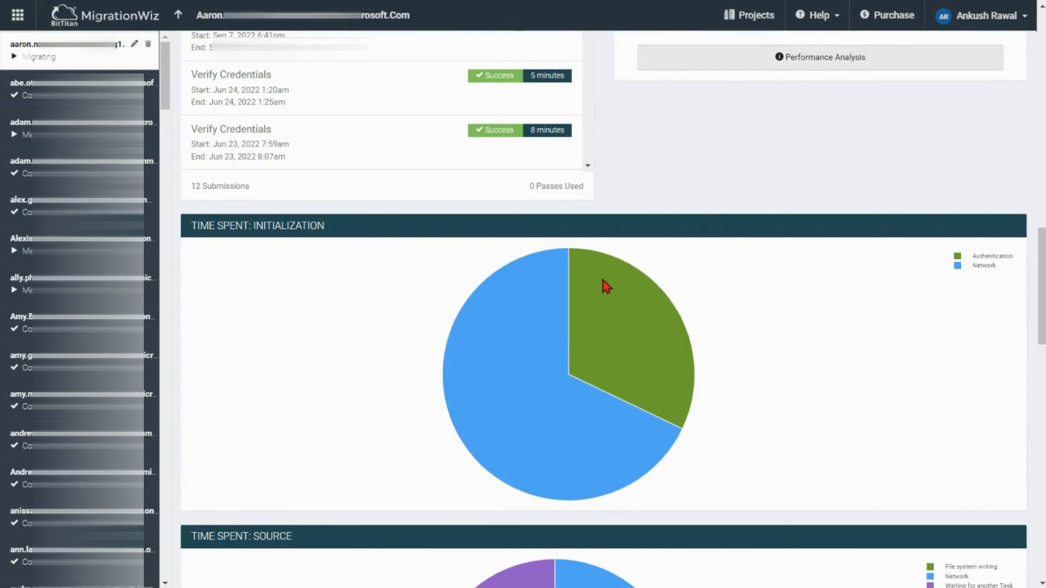
# Return to the project's mailbox list and check the first mailbox's pre-stage migration status
pyautogui.scroll(15, 602, 280)
pyautogui.scroll(7, 534, 275)
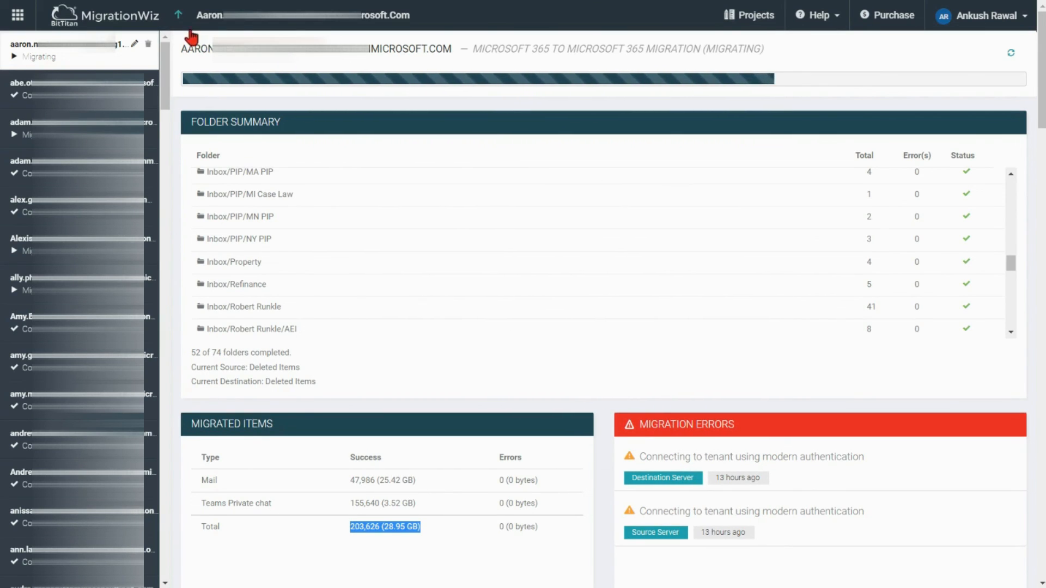
pyautogui.click(179, 15)
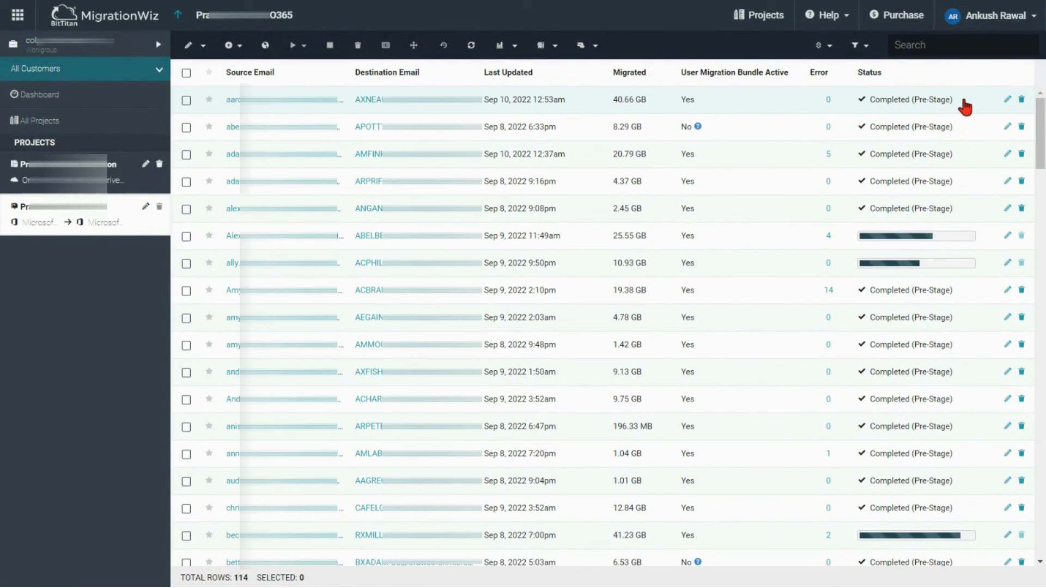
pyautogui.moveTo(965, 107); pyautogui.dragTo(873, 107)
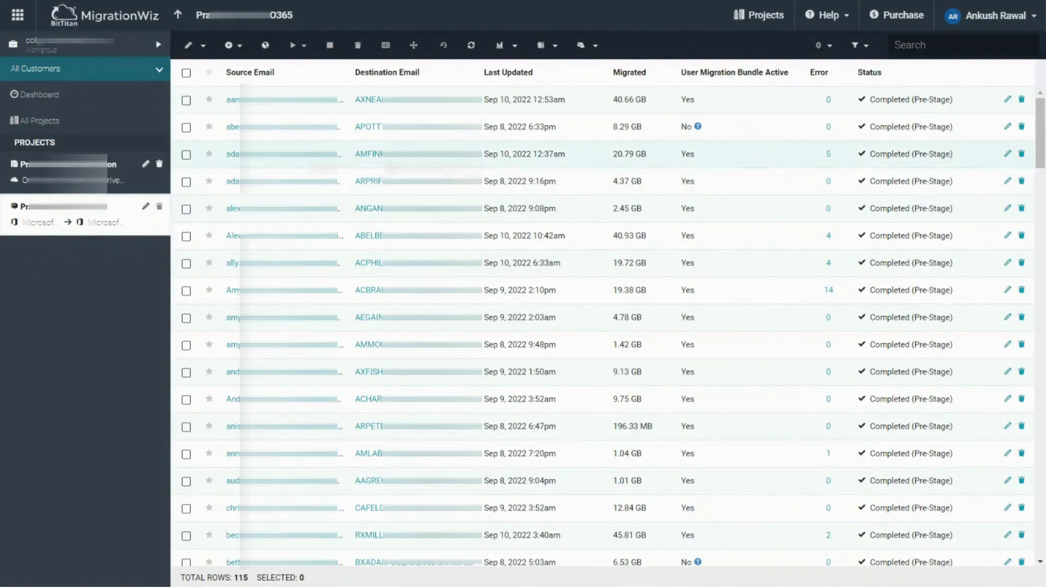
# Select the first mailbox and bring up the migration types to begin a Full Migration
pyautogui.click(185, 101)
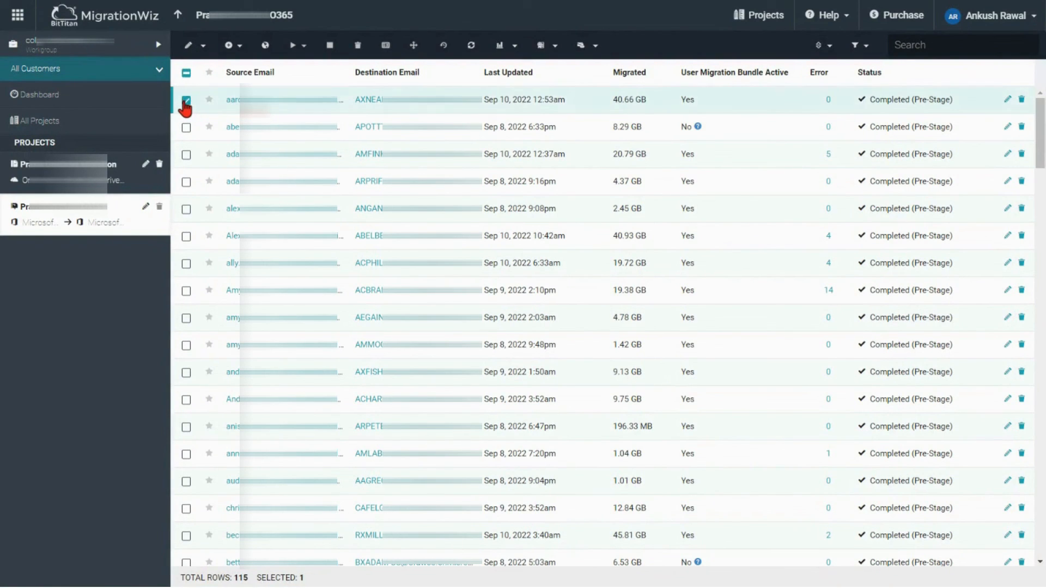
pyautogui.click(304, 47)
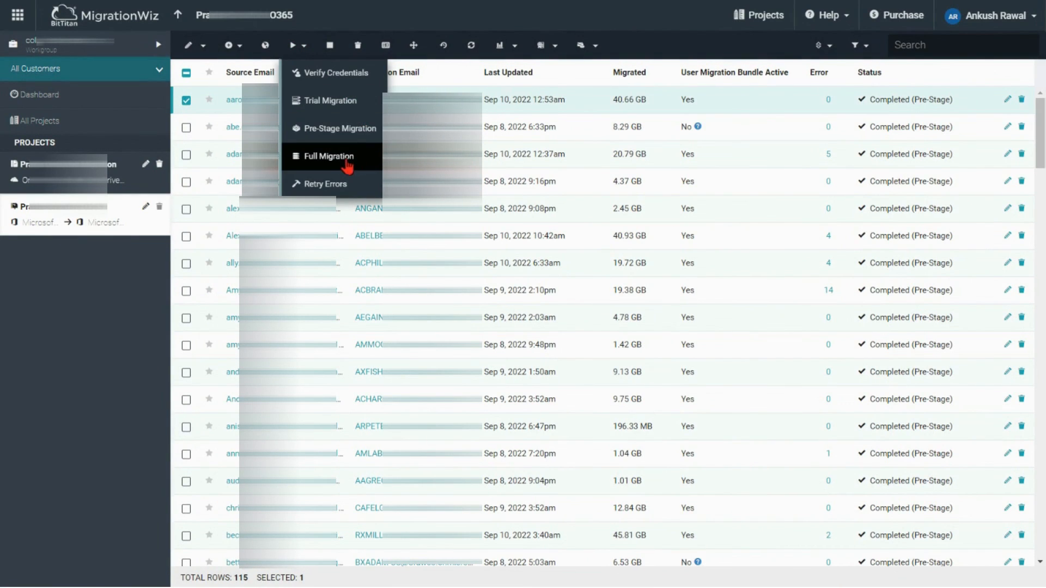